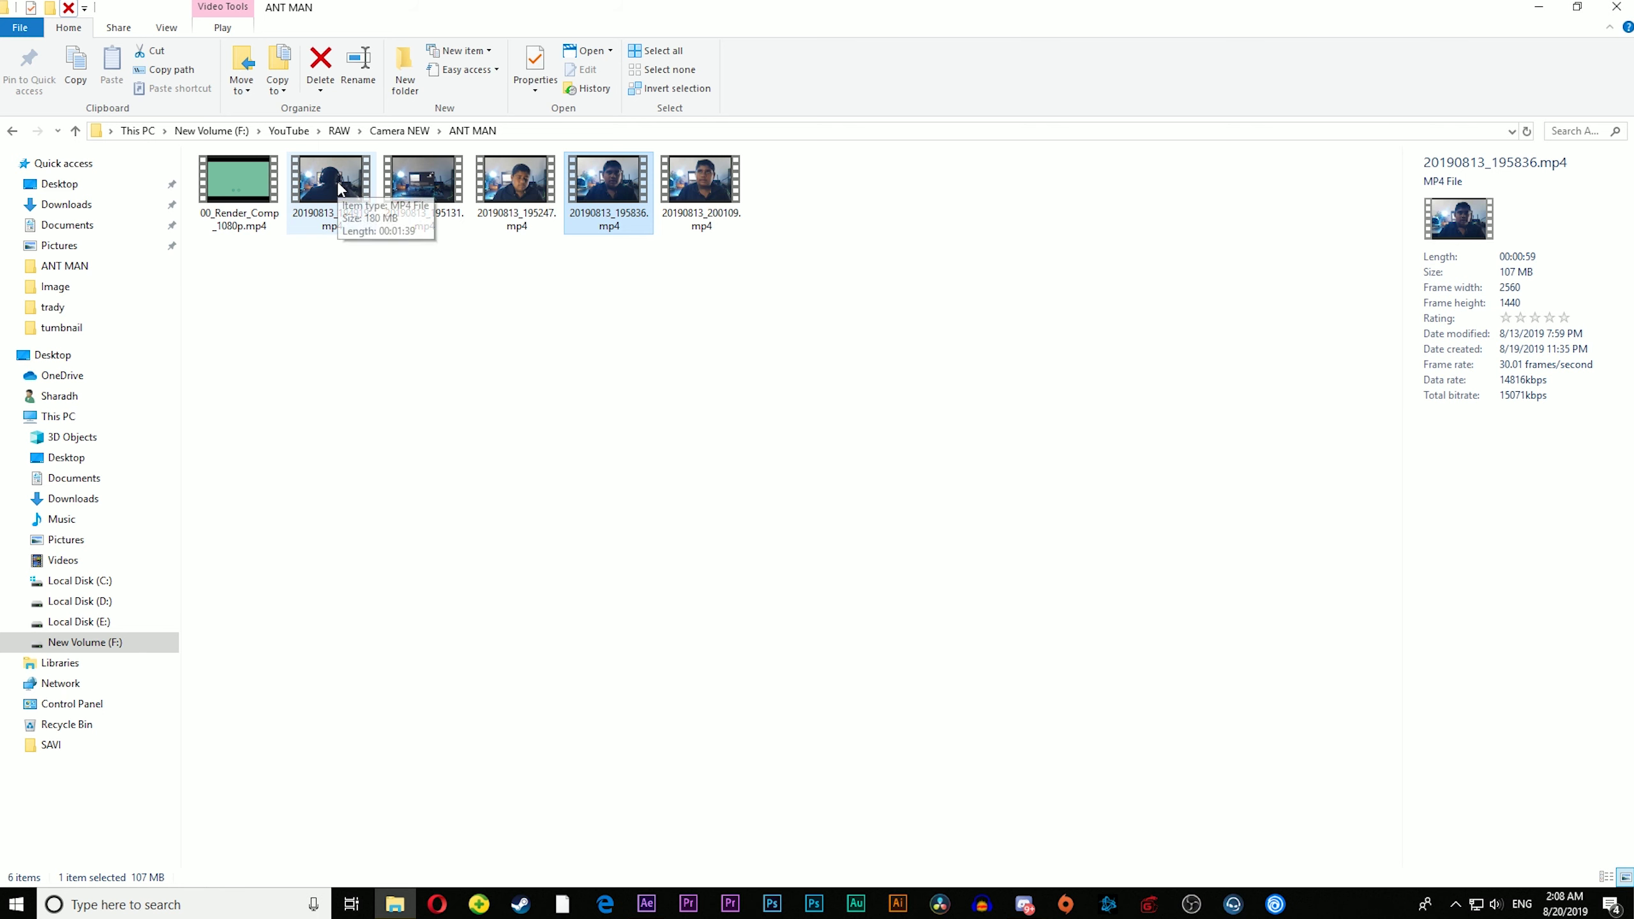
Step: Import 20190813_194919.mp4 from the ANT MAN folder into After Effects and create a composition from the clip
{"action": "left_click_drag", "start_coordinate": [337, 180], "coordinate": [154, 457]}
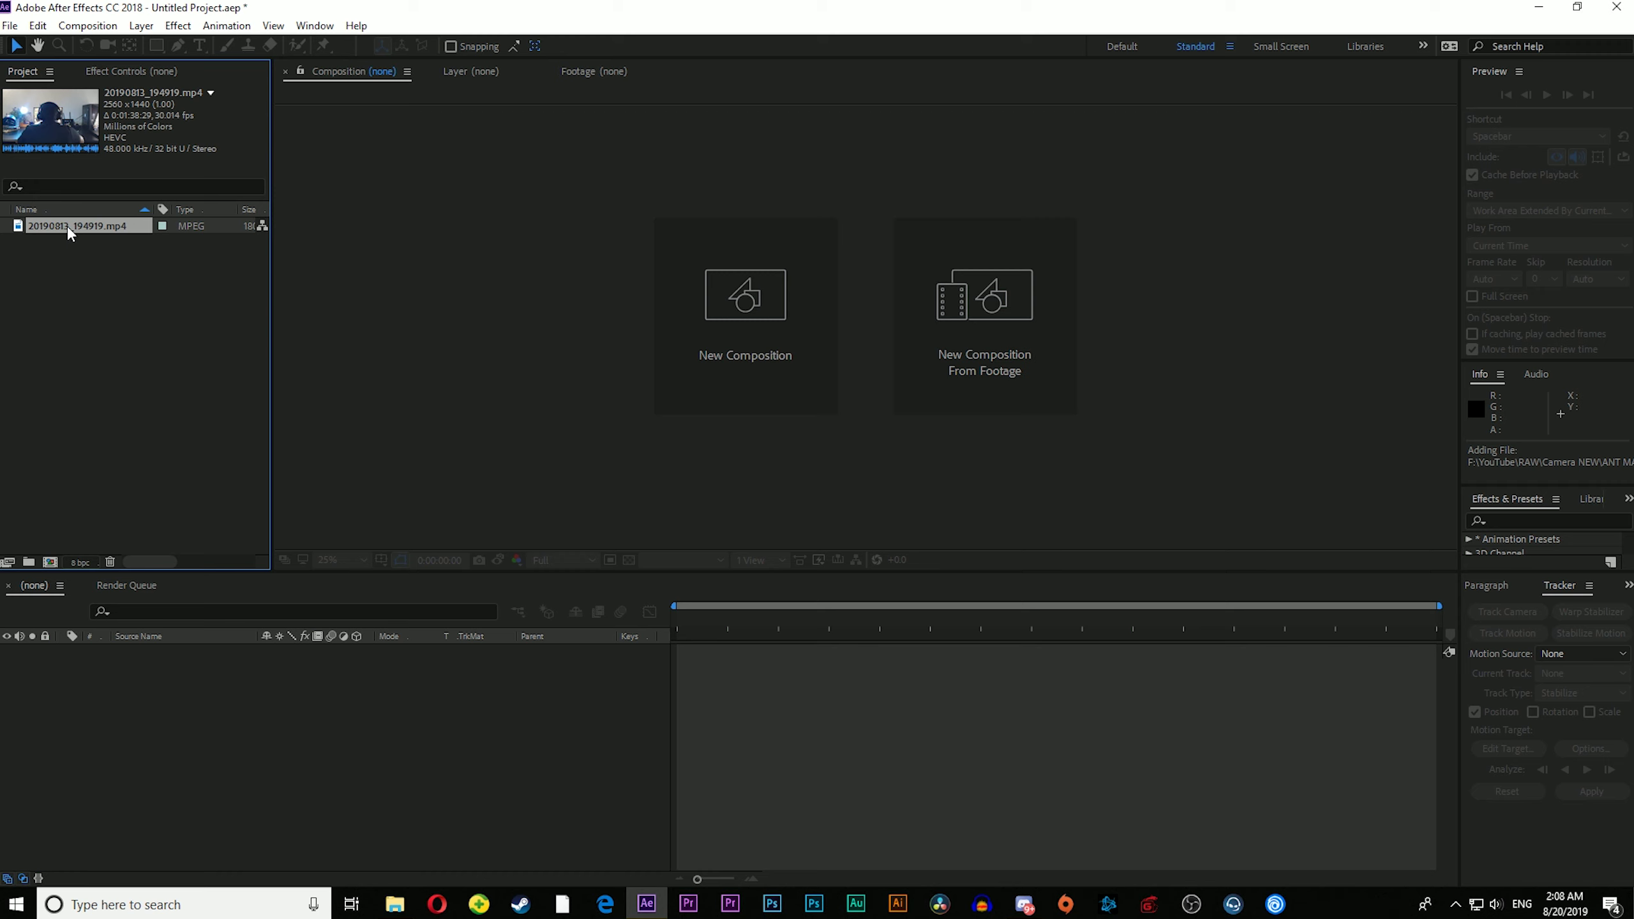
{"action": "left_click_drag", "start_coordinate": [67, 226], "coordinate": [51, 564]}
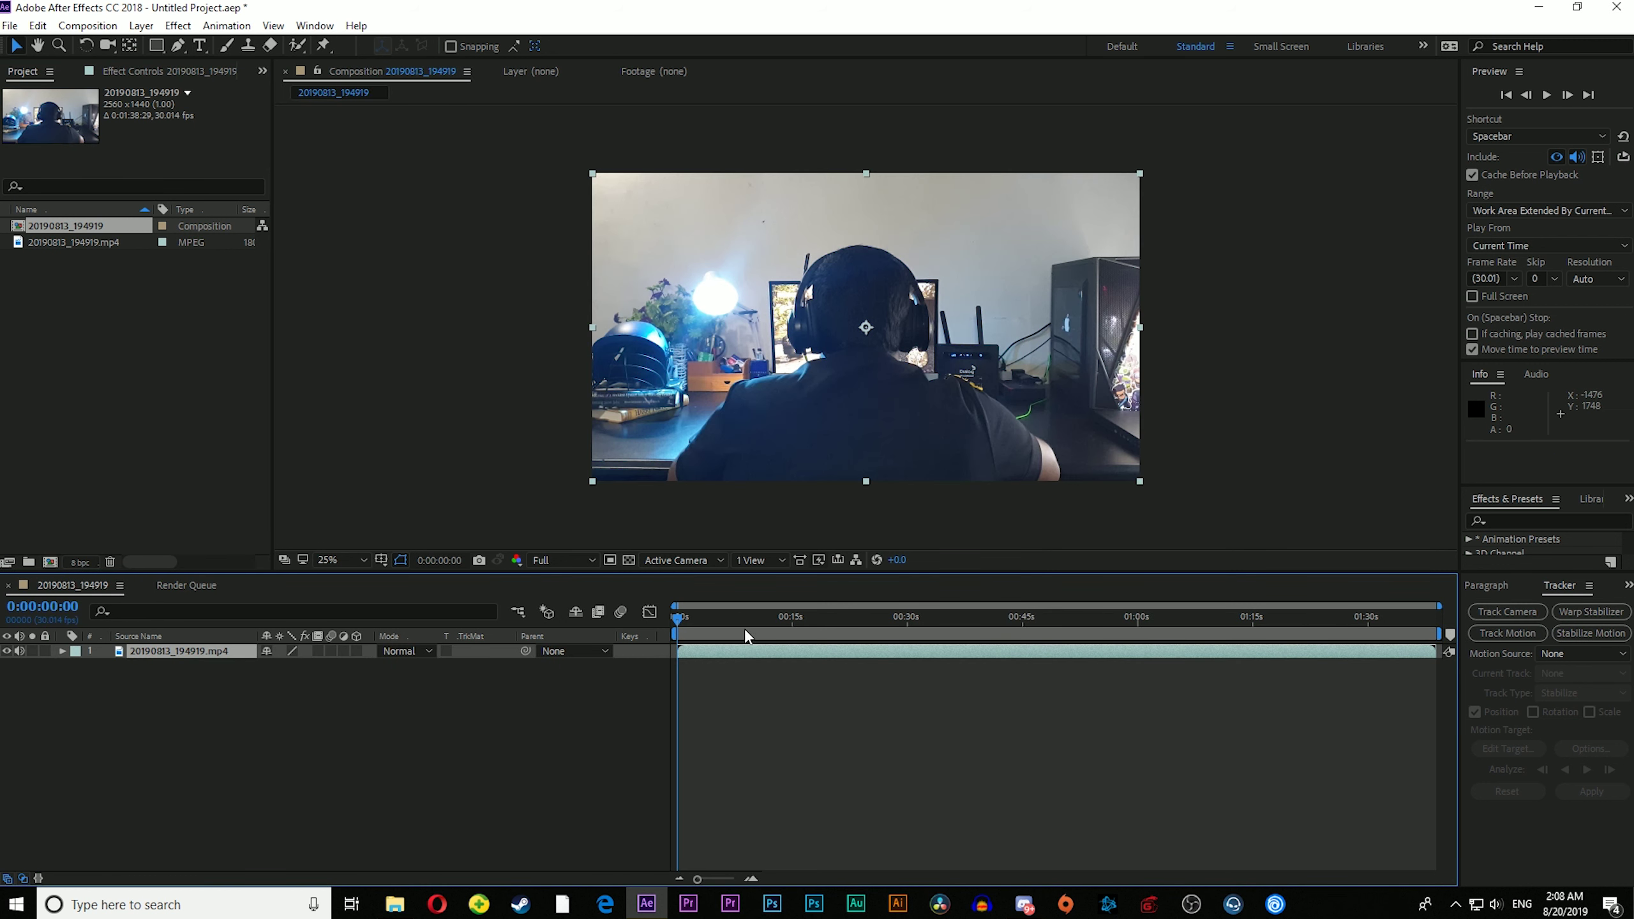
Step: Split the 20190813_194919.mp4 layer at 0:01:30:28, where the subject looks down with a hand on his chest
{"action": "left_click_drag", "start_coordinate": [683, 621], "coordinate": [1350, 689]}
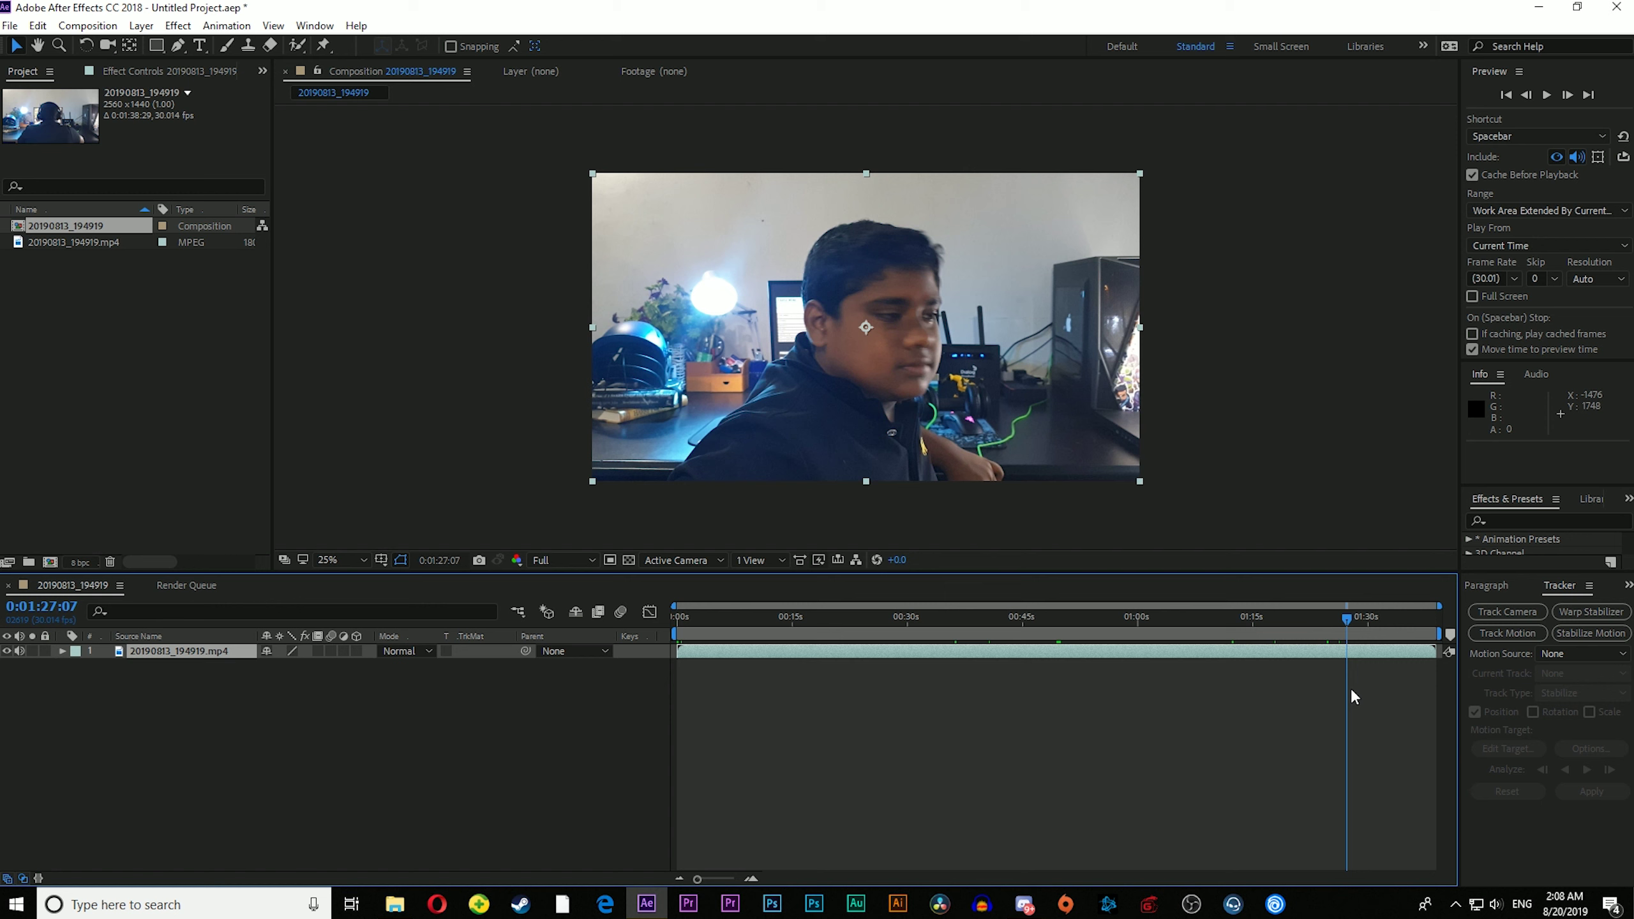
{"action": "left_click_drag", "start_coordinate": [1351, 688], "coordinate": [1378, 688]}
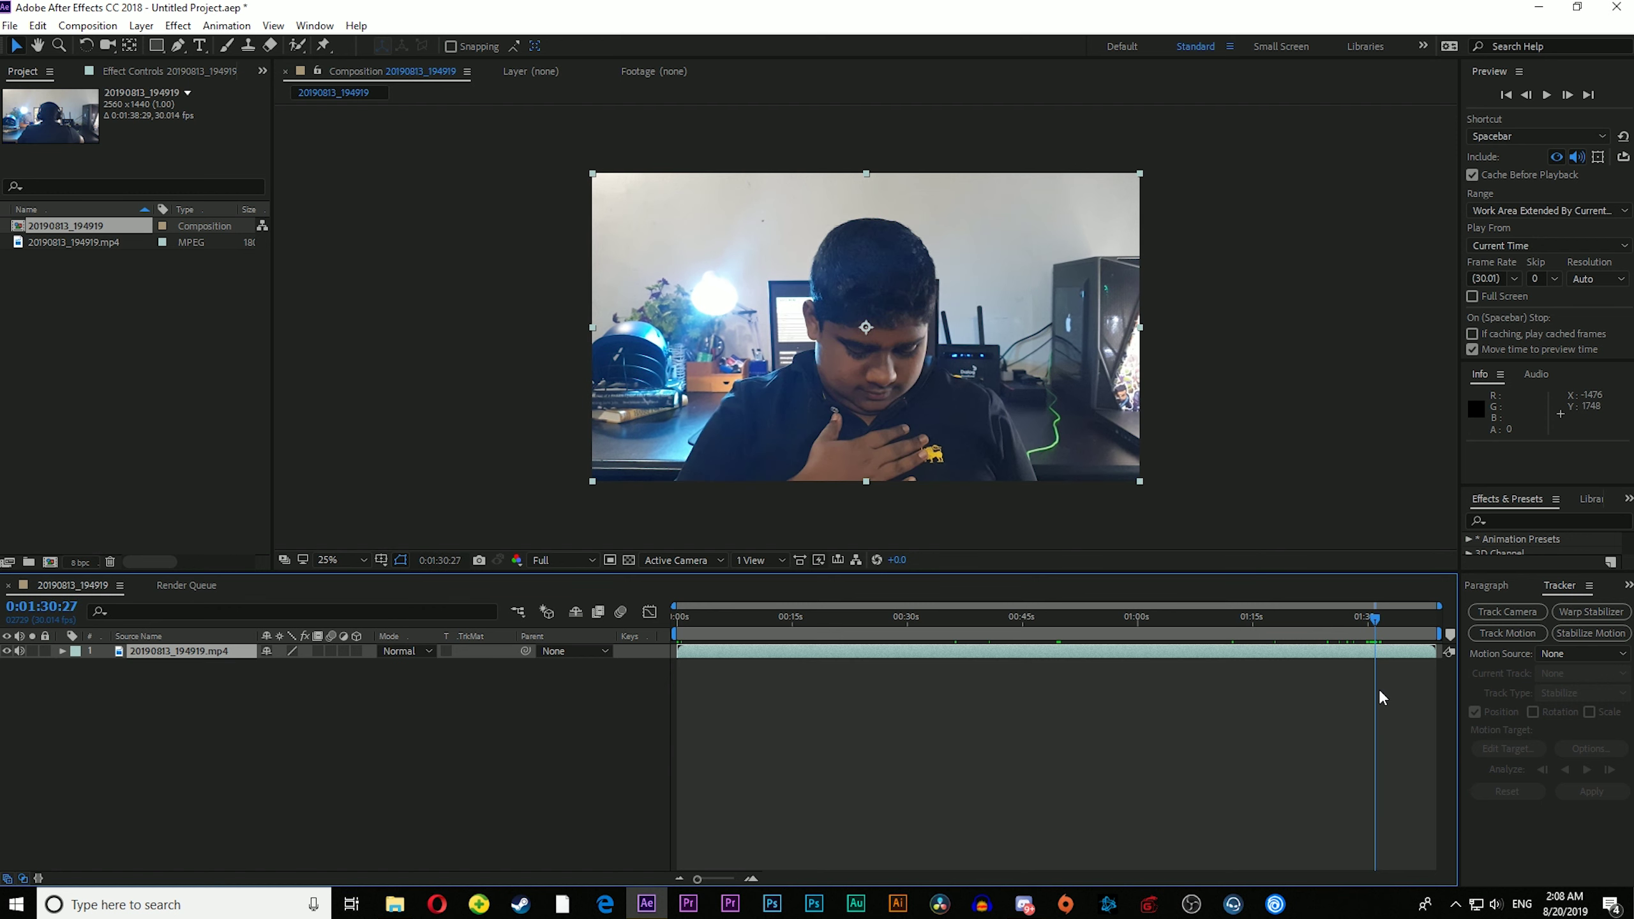
{"action": "left_click", "coordinate": [731, 879]}
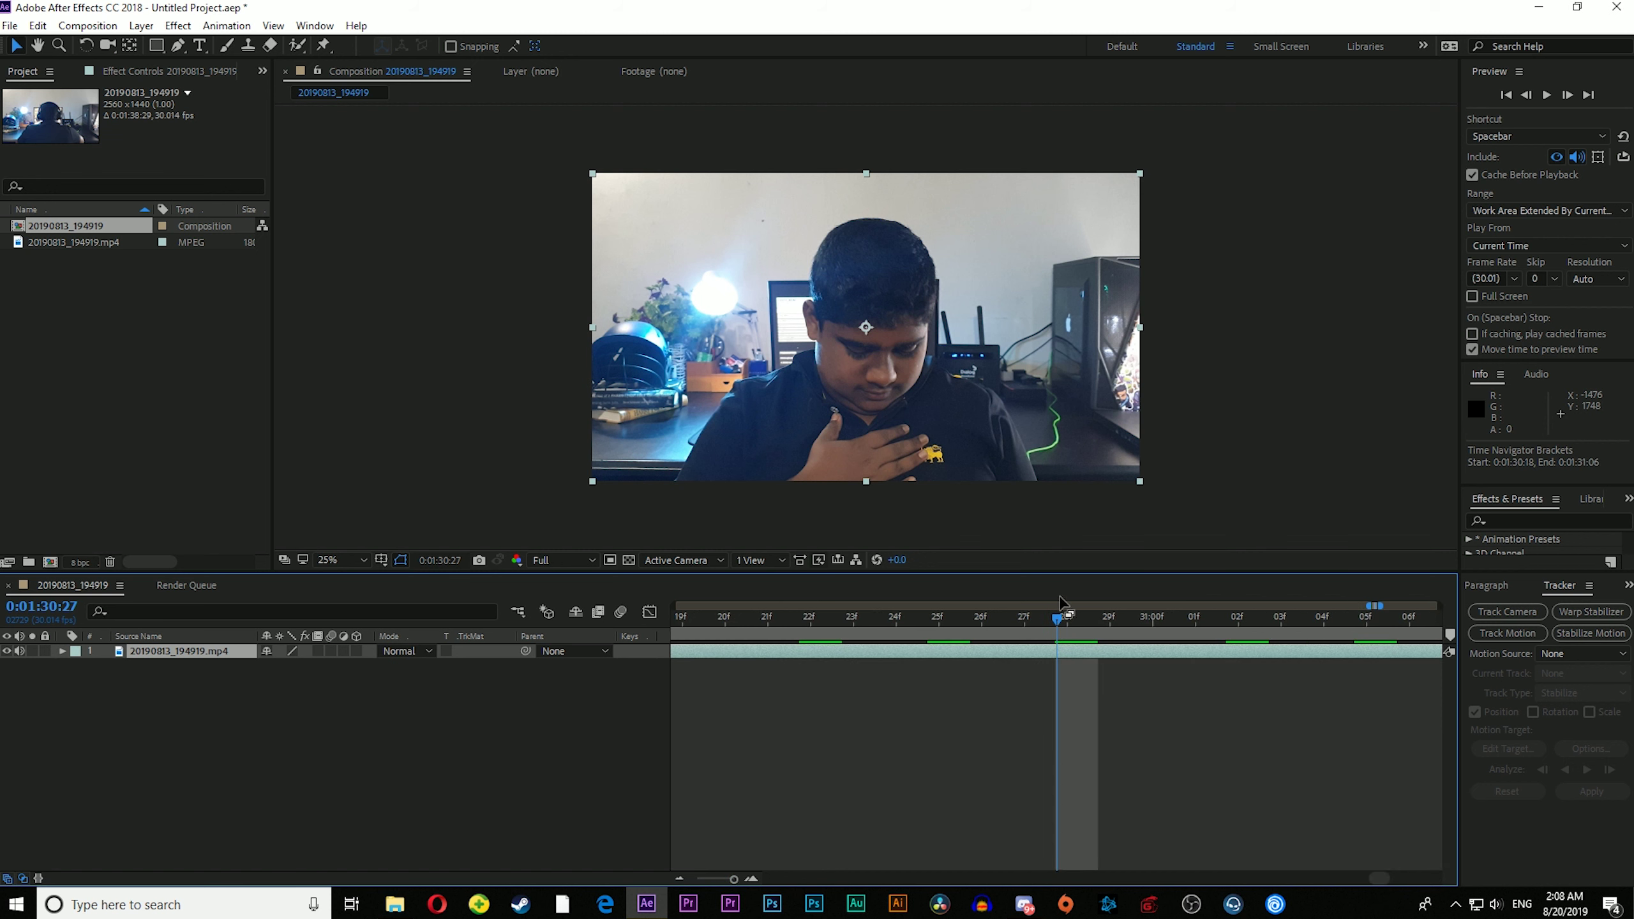
{"action": "left_click_drag", "start_coordinate": [1059, 623], "coordinate": [1110, 654]}
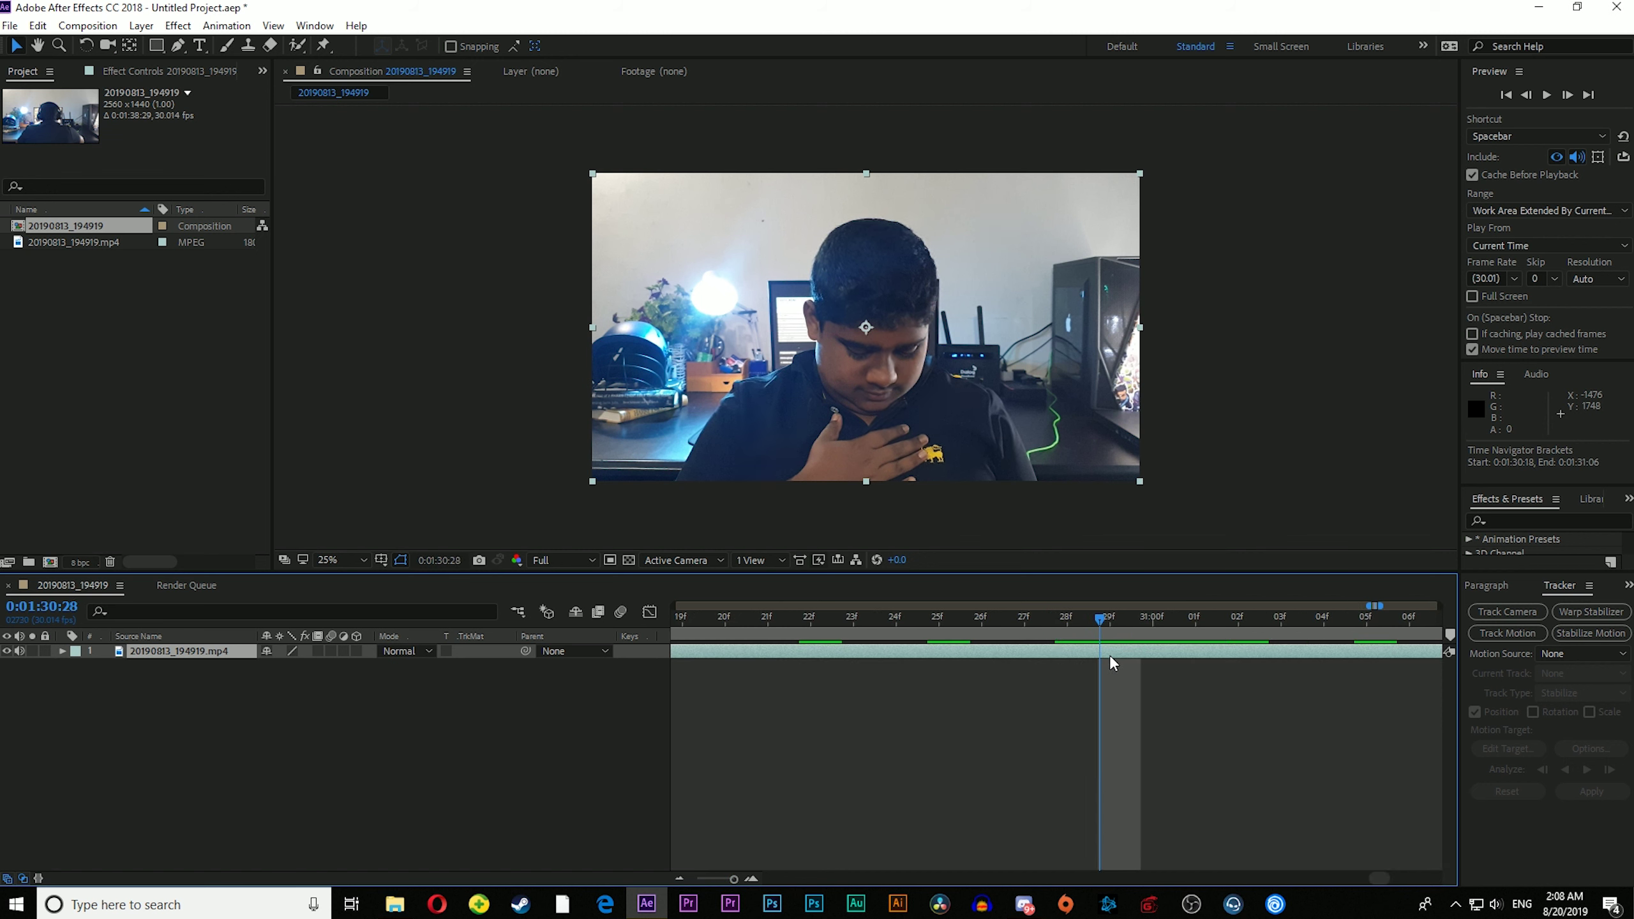
{"action": "key", "text": "ctrl+shift+d"}
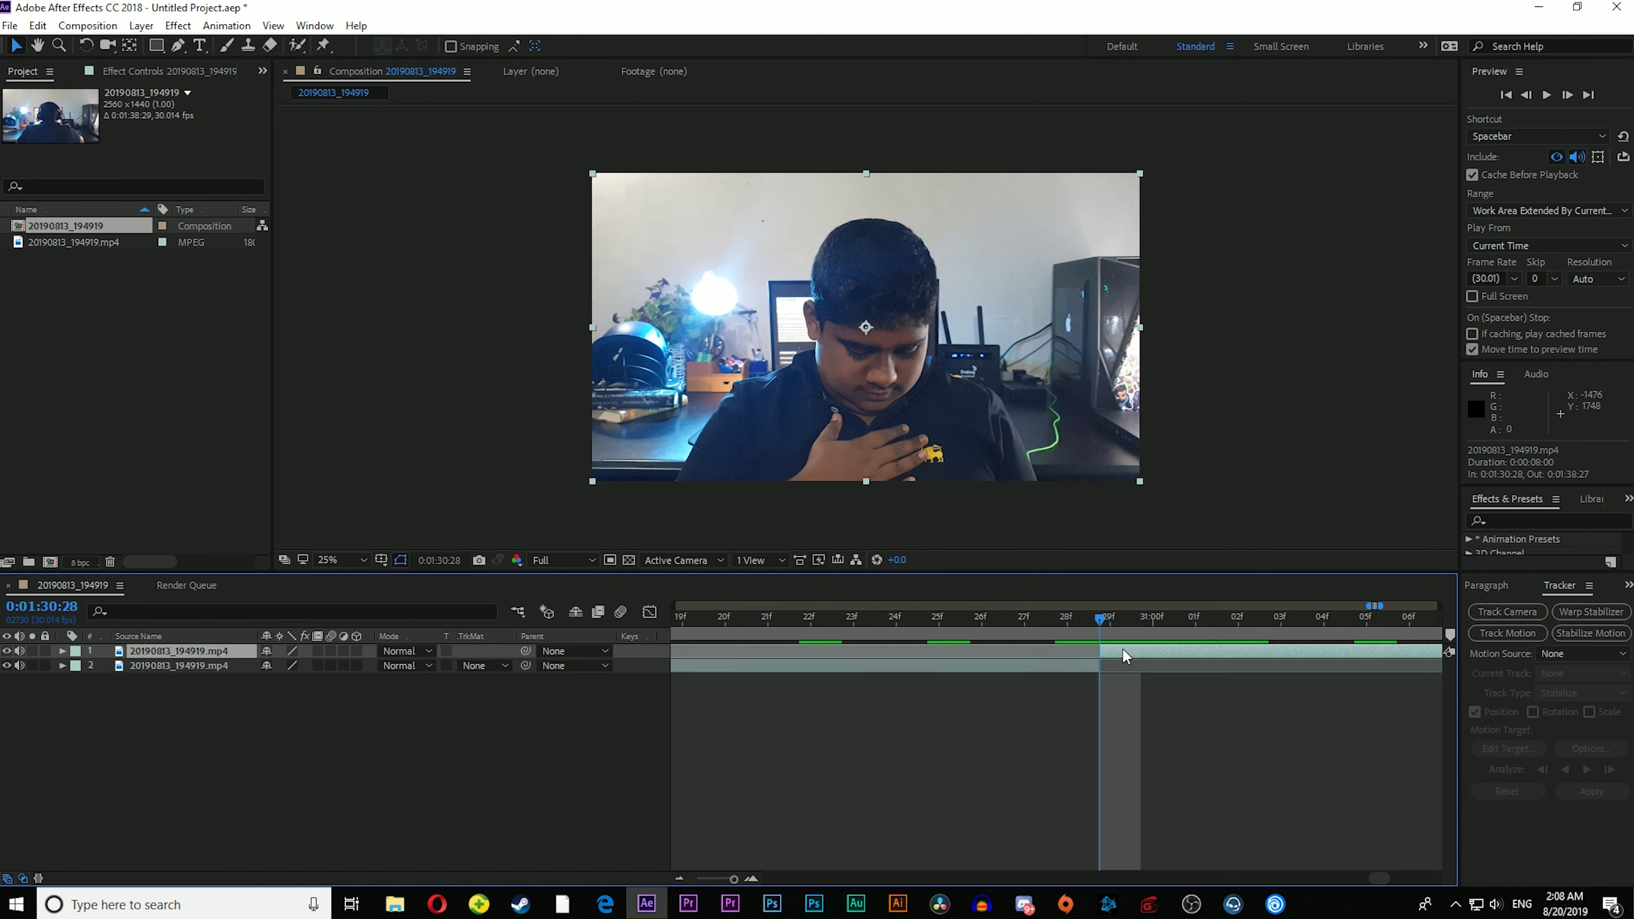
Step: Apply Freeze Frame to the second part of the split clip at 0:01:30:28
{"action": "right_click", "coordinate": [1125, 655]}
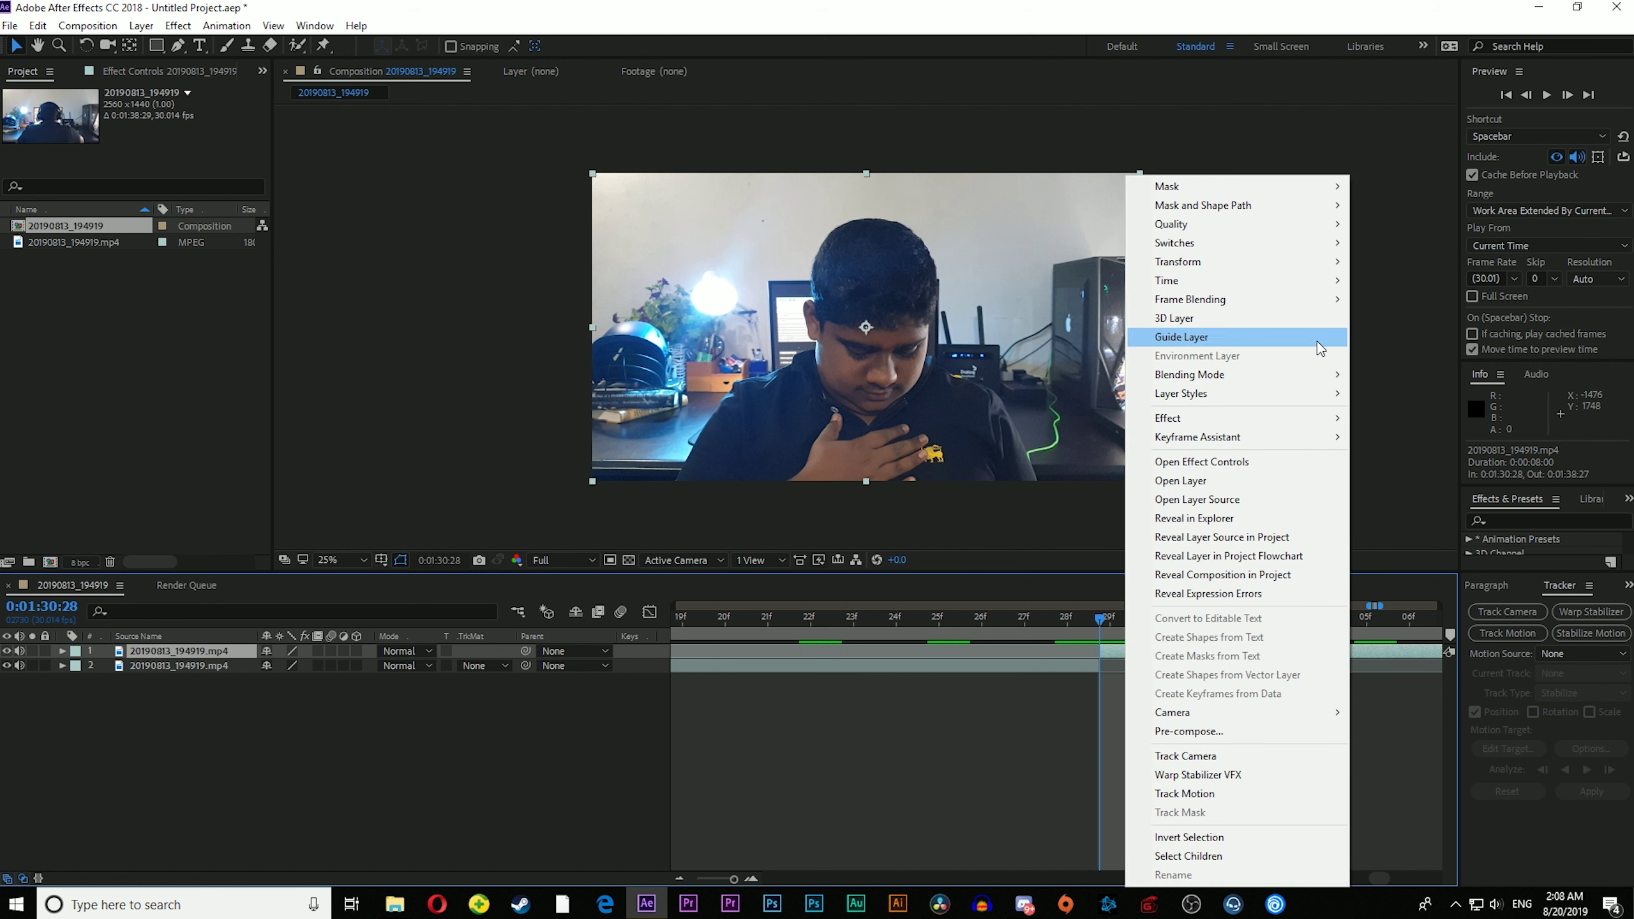
{"action": "mouse_move", "coordinate": [1312, 281]}
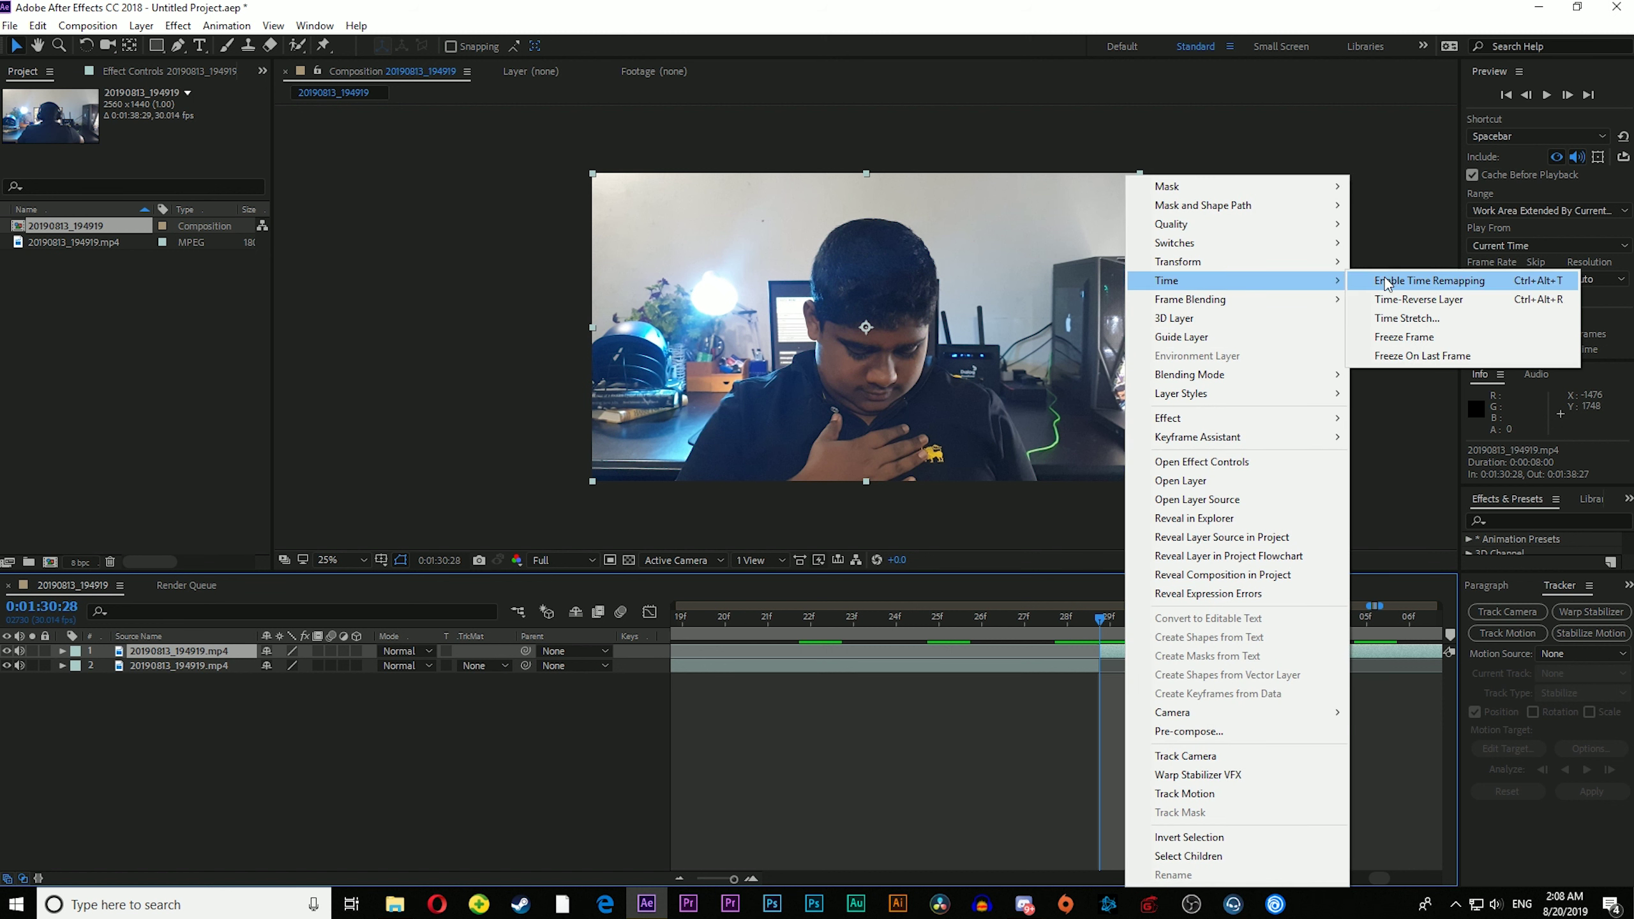
{"action": "left_click", "coordinate": [1405, 337]}
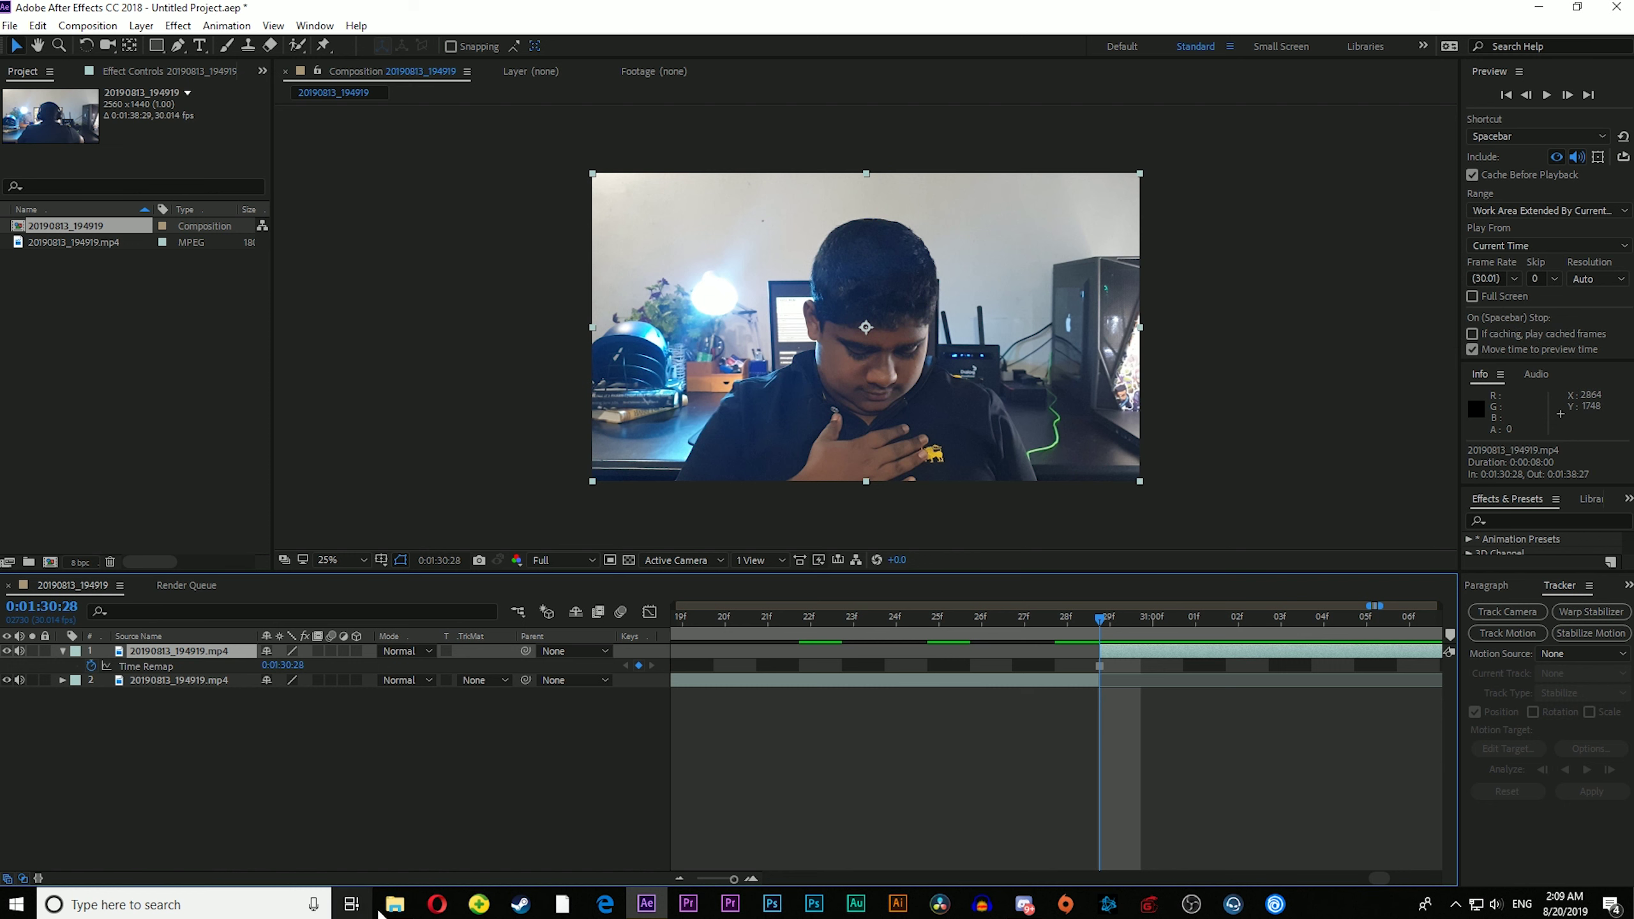
Step: Import the empty-room clip 20190813_195131.mp4 from File Explorer and place it as a layer between the two 20190813_194919.mp4 layers
{"action": "mouse_move", "coordinate": [392, 901]}
{"action": "left_click", "coordinate": [385, 848]}
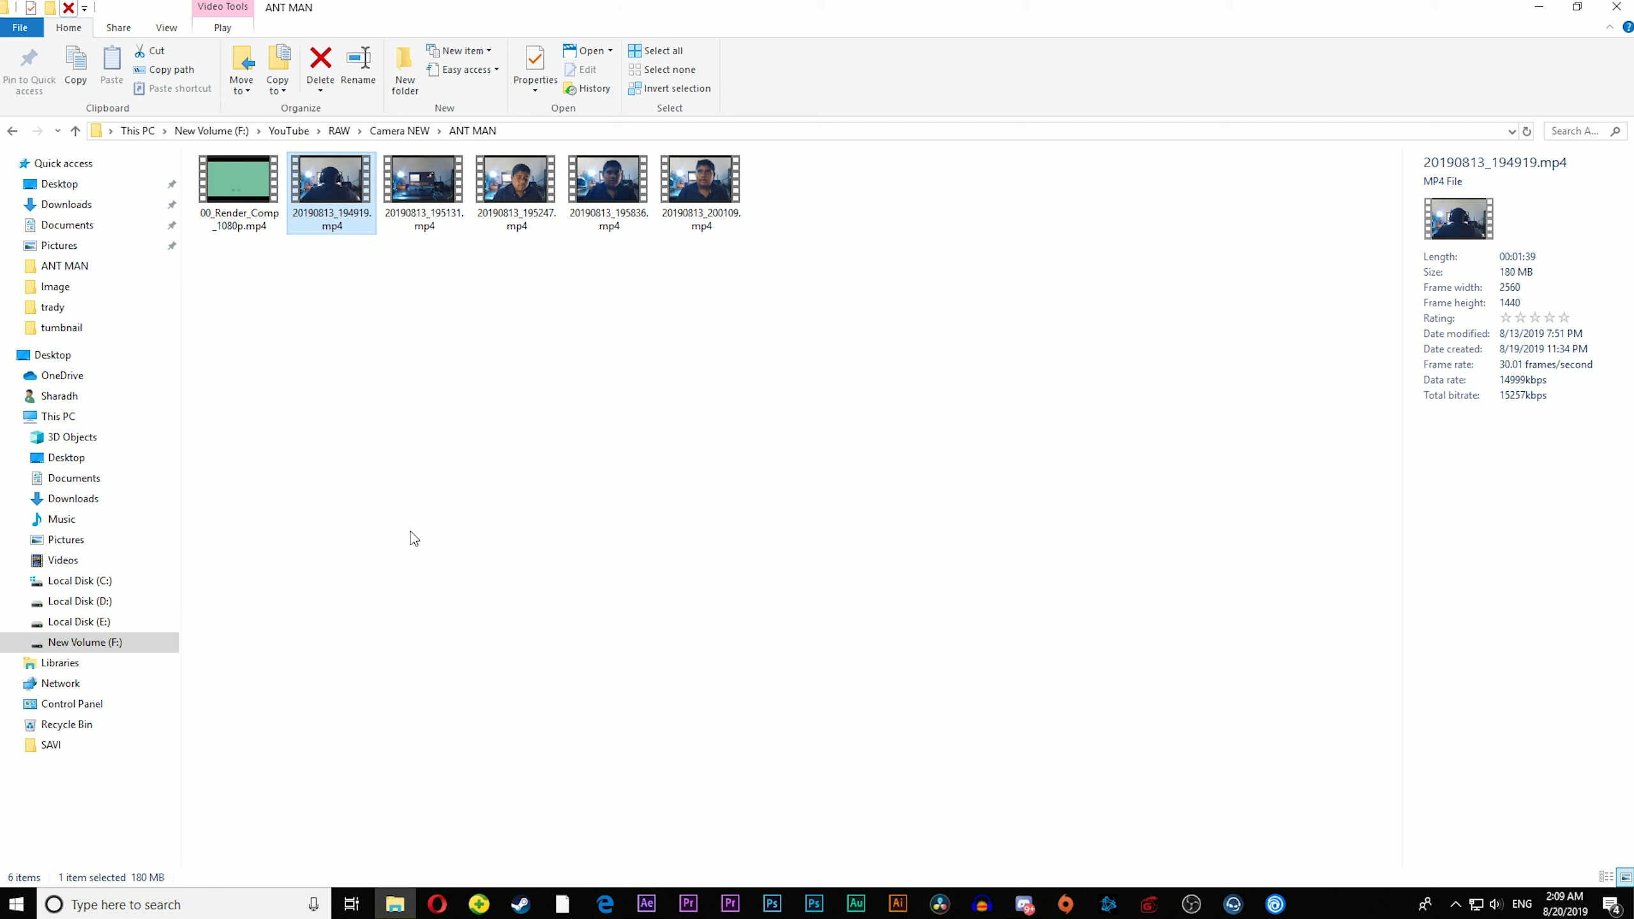
{"action": "left_click_drag", "start_coordinate": [428, 200], "coordinate": [155, 418]}
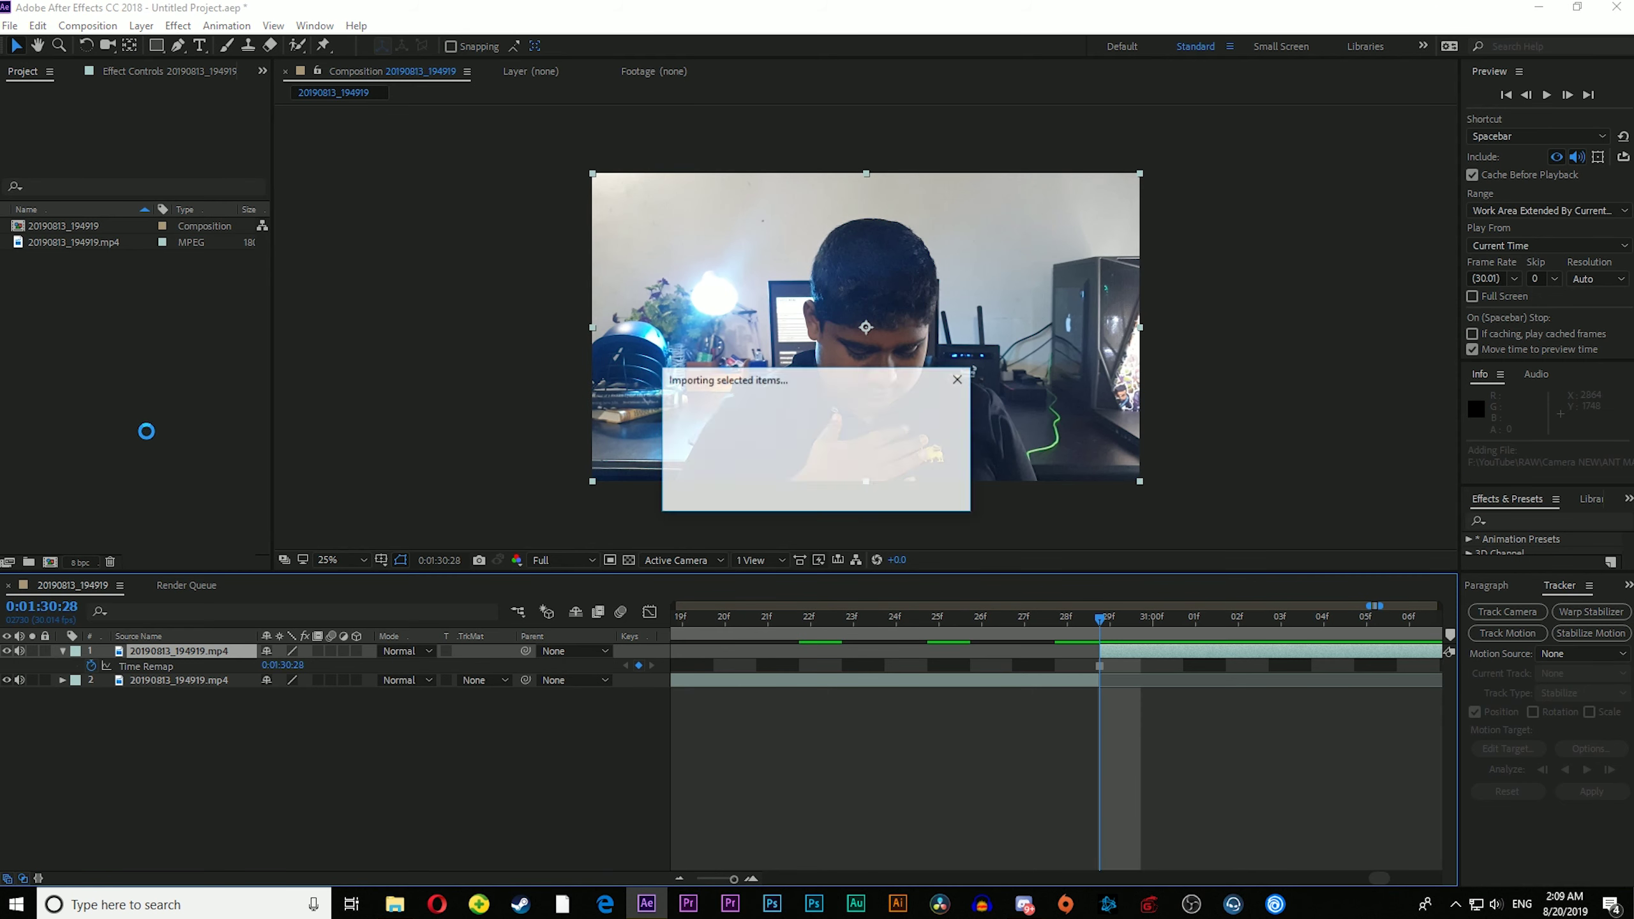
{"action": "left_click", "coordinate": [72, 233]}
{"action": "left_click", "coordinate": [92, 258]}
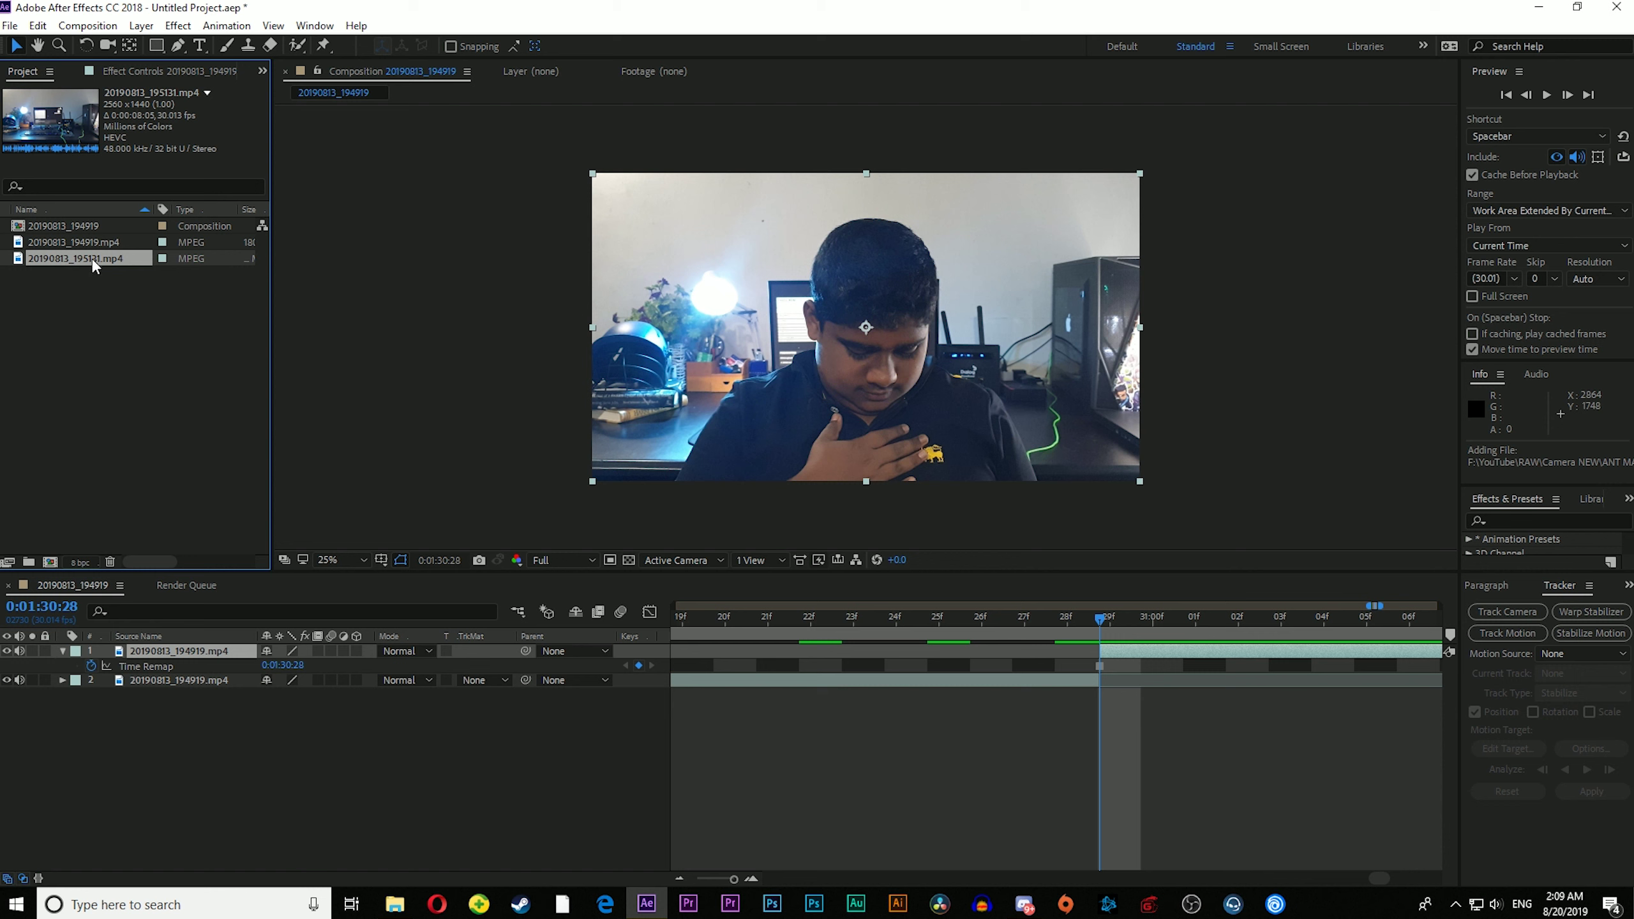
{"action": "left_click_drag", "start_coordinate": [92, 258], "coordinate": [178, 725]}
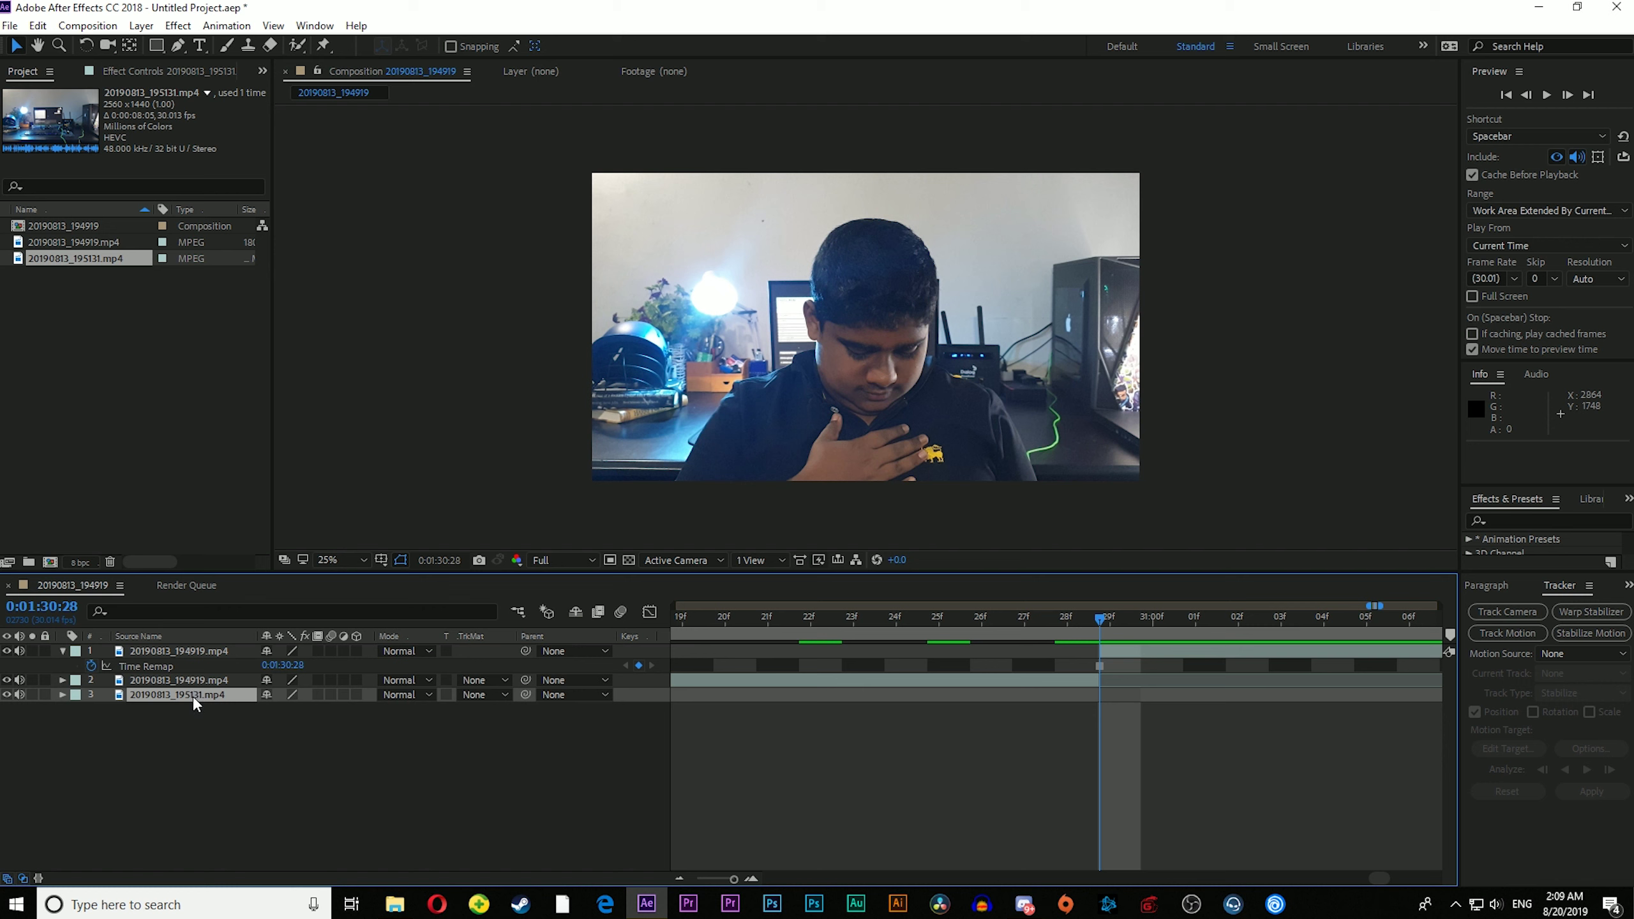
{"action": "left_click_drag", "start_coordinate": [193, 695], "coordinate": [196, 665]}
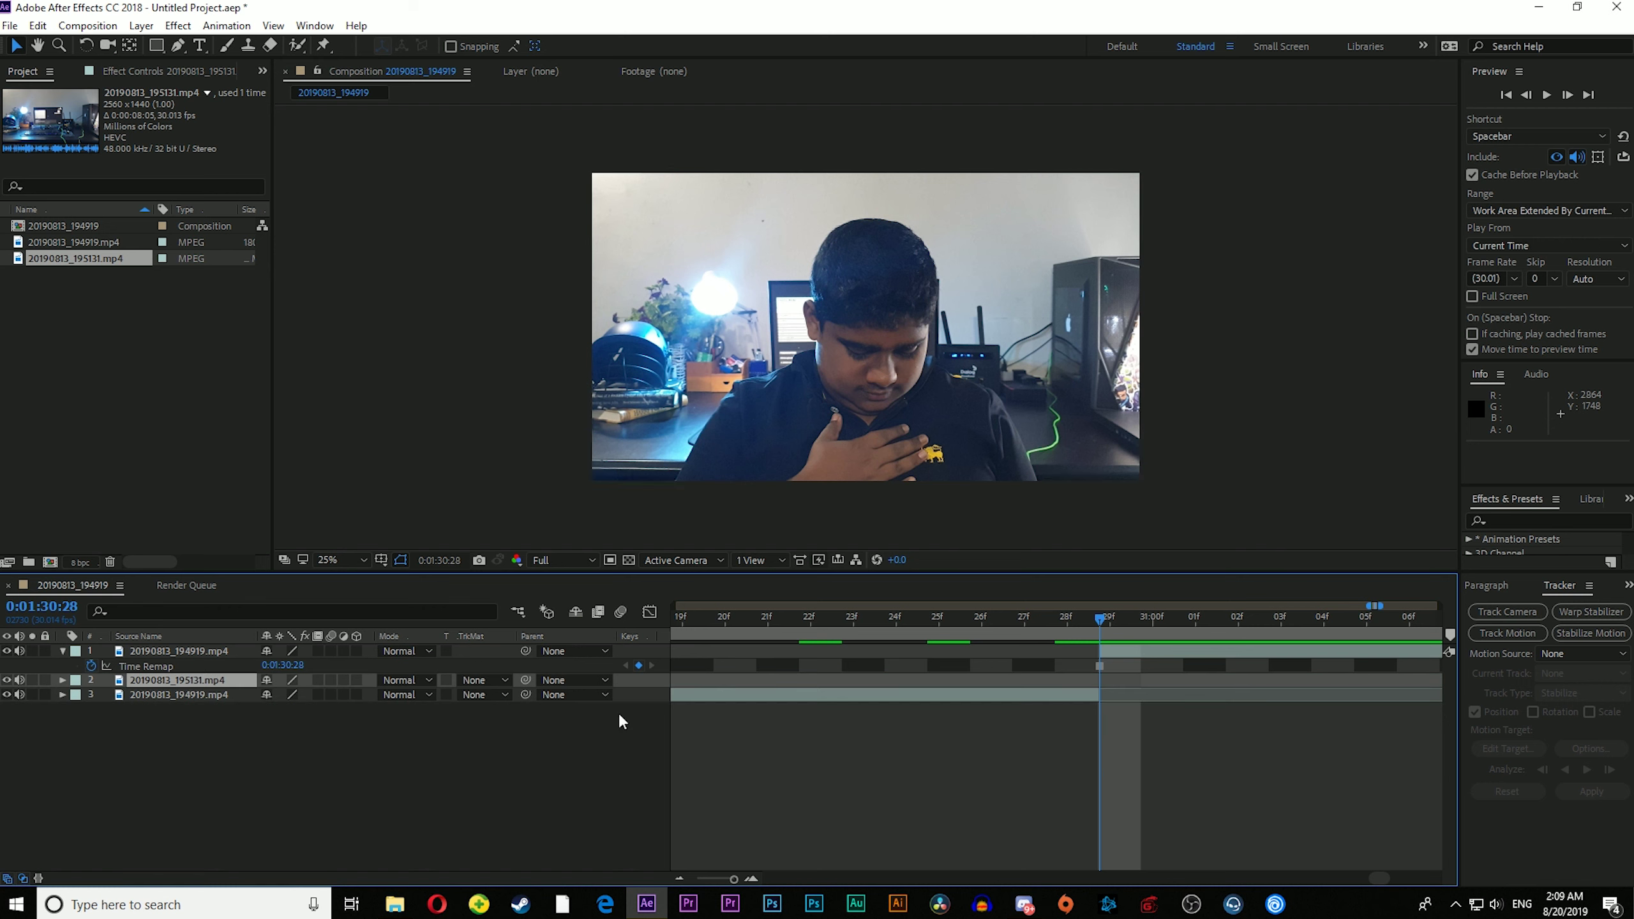
Step: Move the 20190813_195131.mp4 layer in time so it starts at the split point, 0:01:30:28
{"action": "left_click_drag", "start_coordinate": [734, 879], "coordinate": [688, 878]}
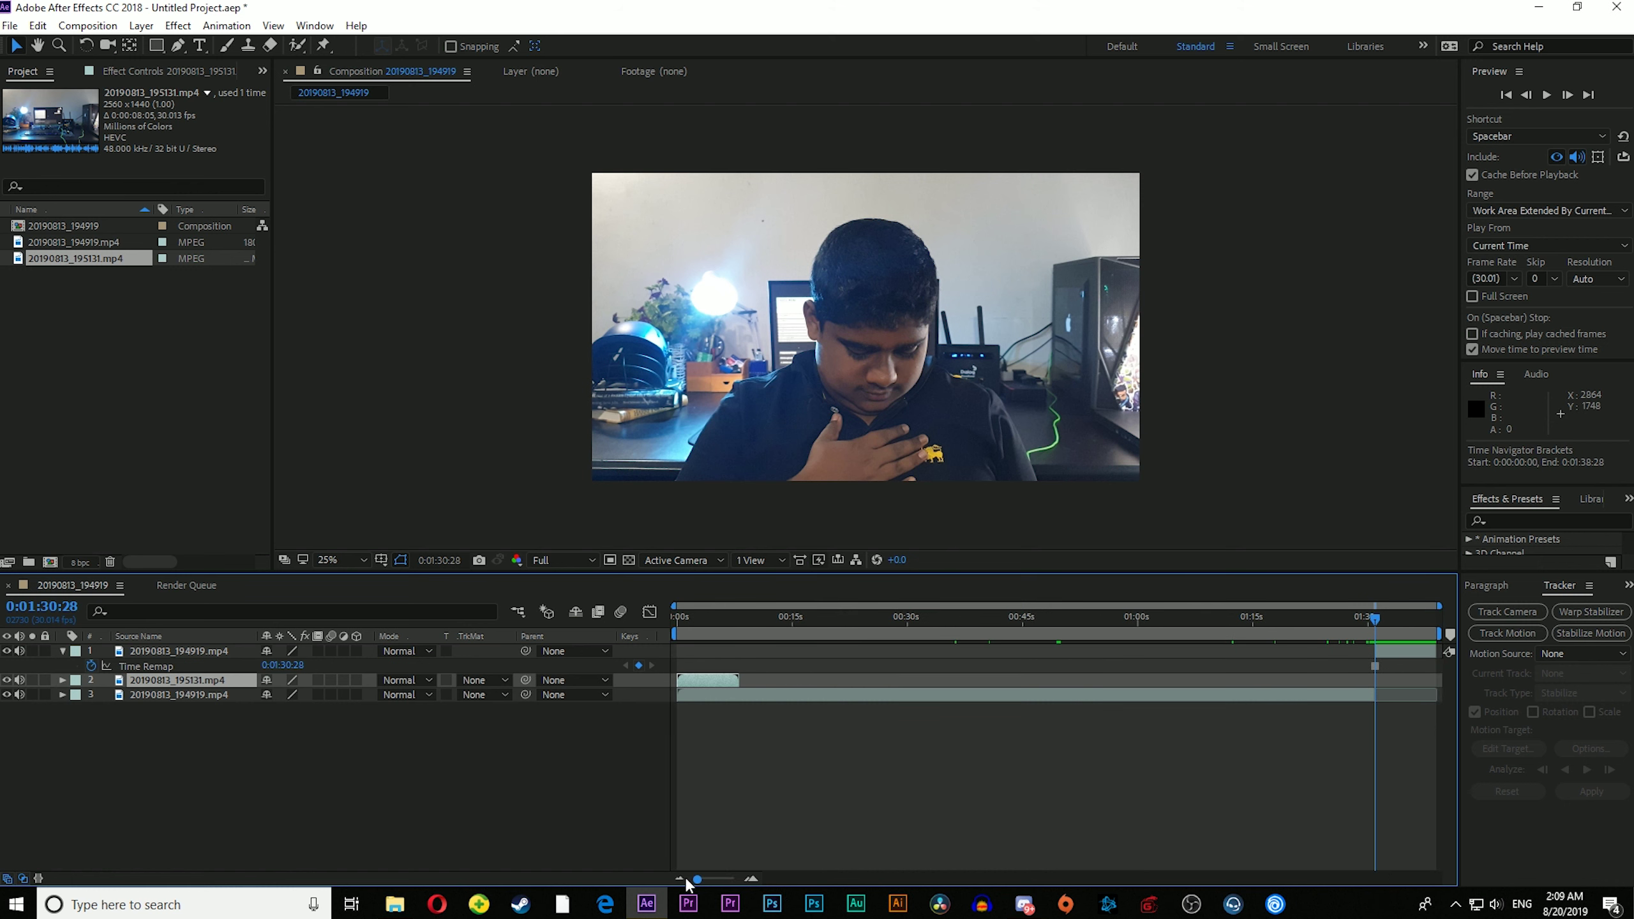
{"action": "left_click_drag", "start_coordinate": [713, 679], "coordinate": [1412, 707]}
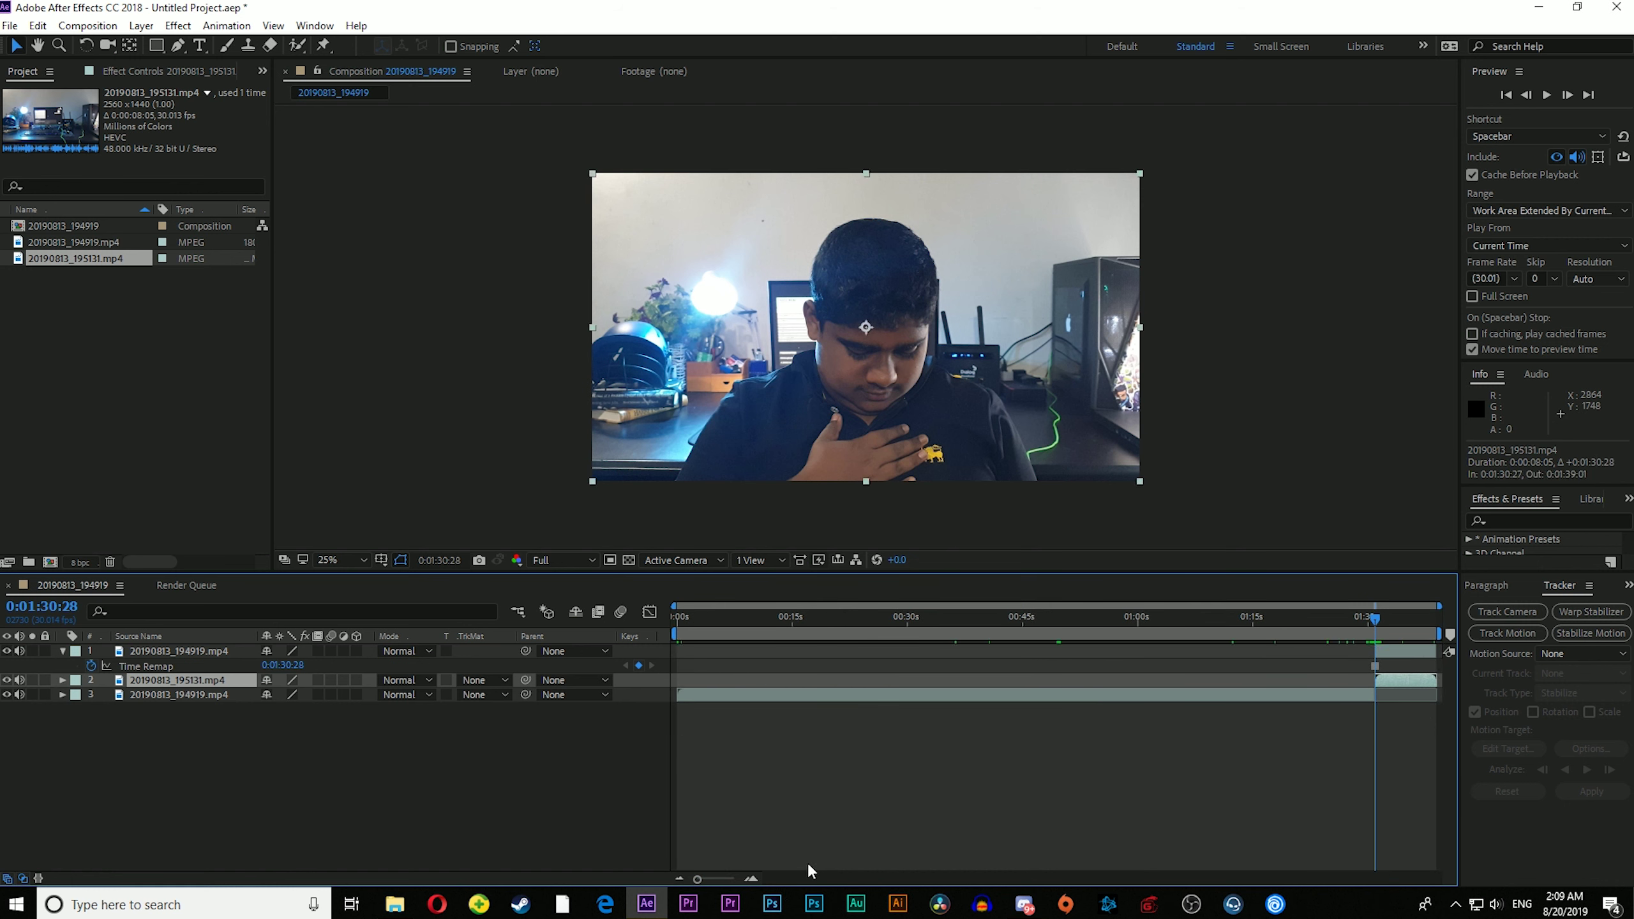
{"action": "left_click_drag", "start_coordinate": [708, 880], "coordinate": [734, 879]}
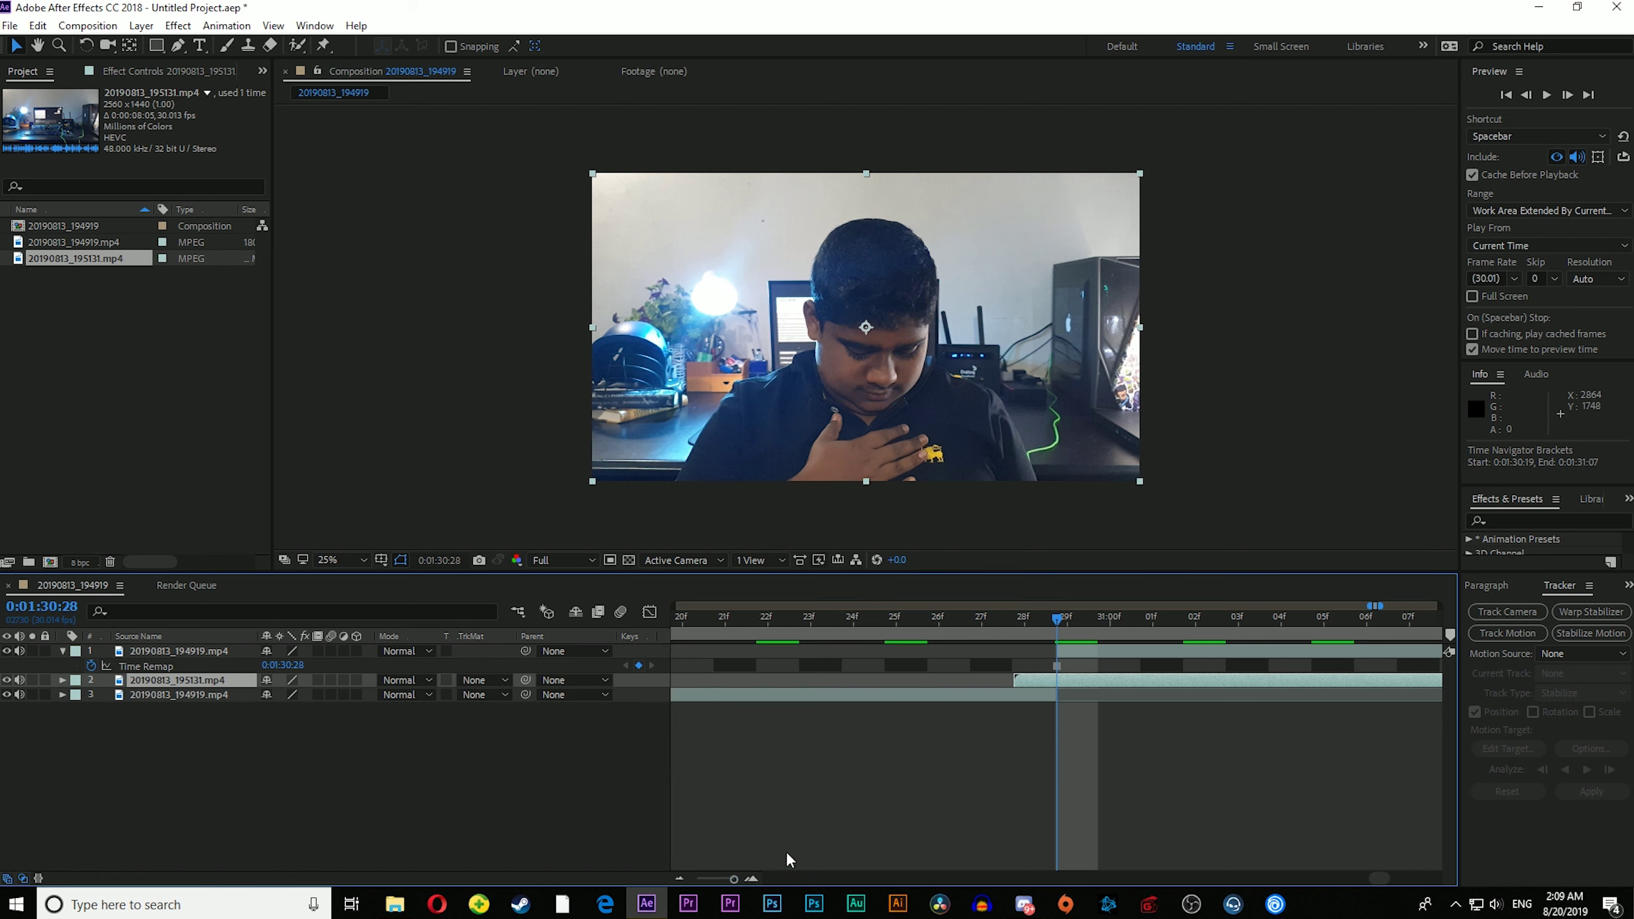
{"action": "left_click_drag", "start_coordinate": [1065, 685], "coordinate": [1106, 679]}
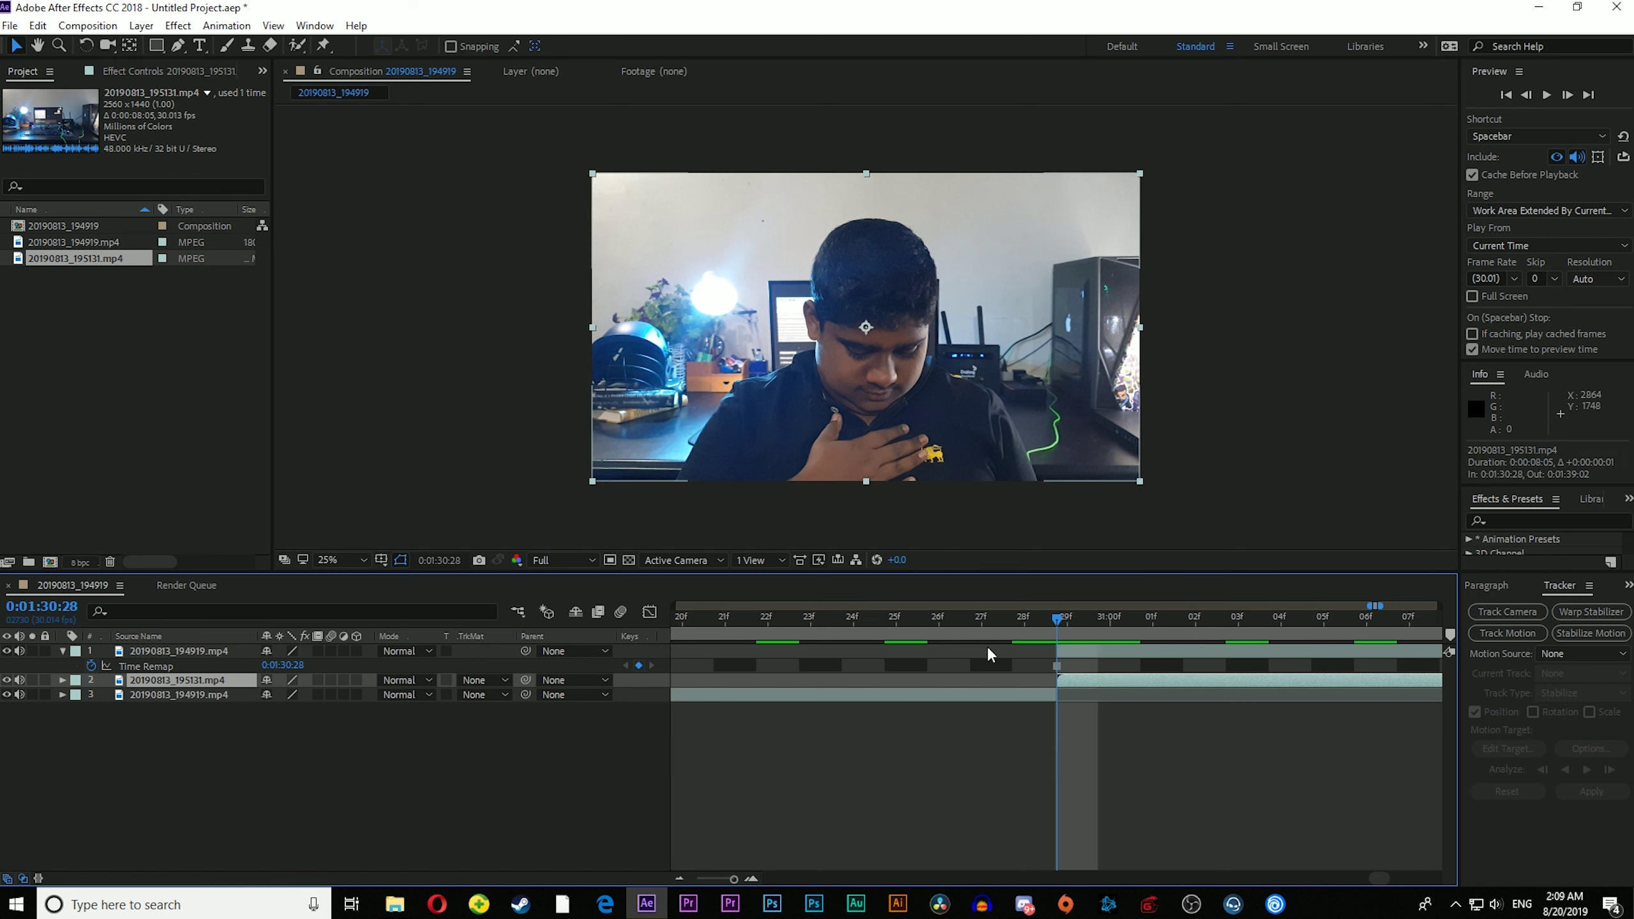
Step: Temporarily hide the frozen layer and compare the frames on both sides of the cut to the empty-room clip
{"action": "left_click", "coordinate": [6, 651]}
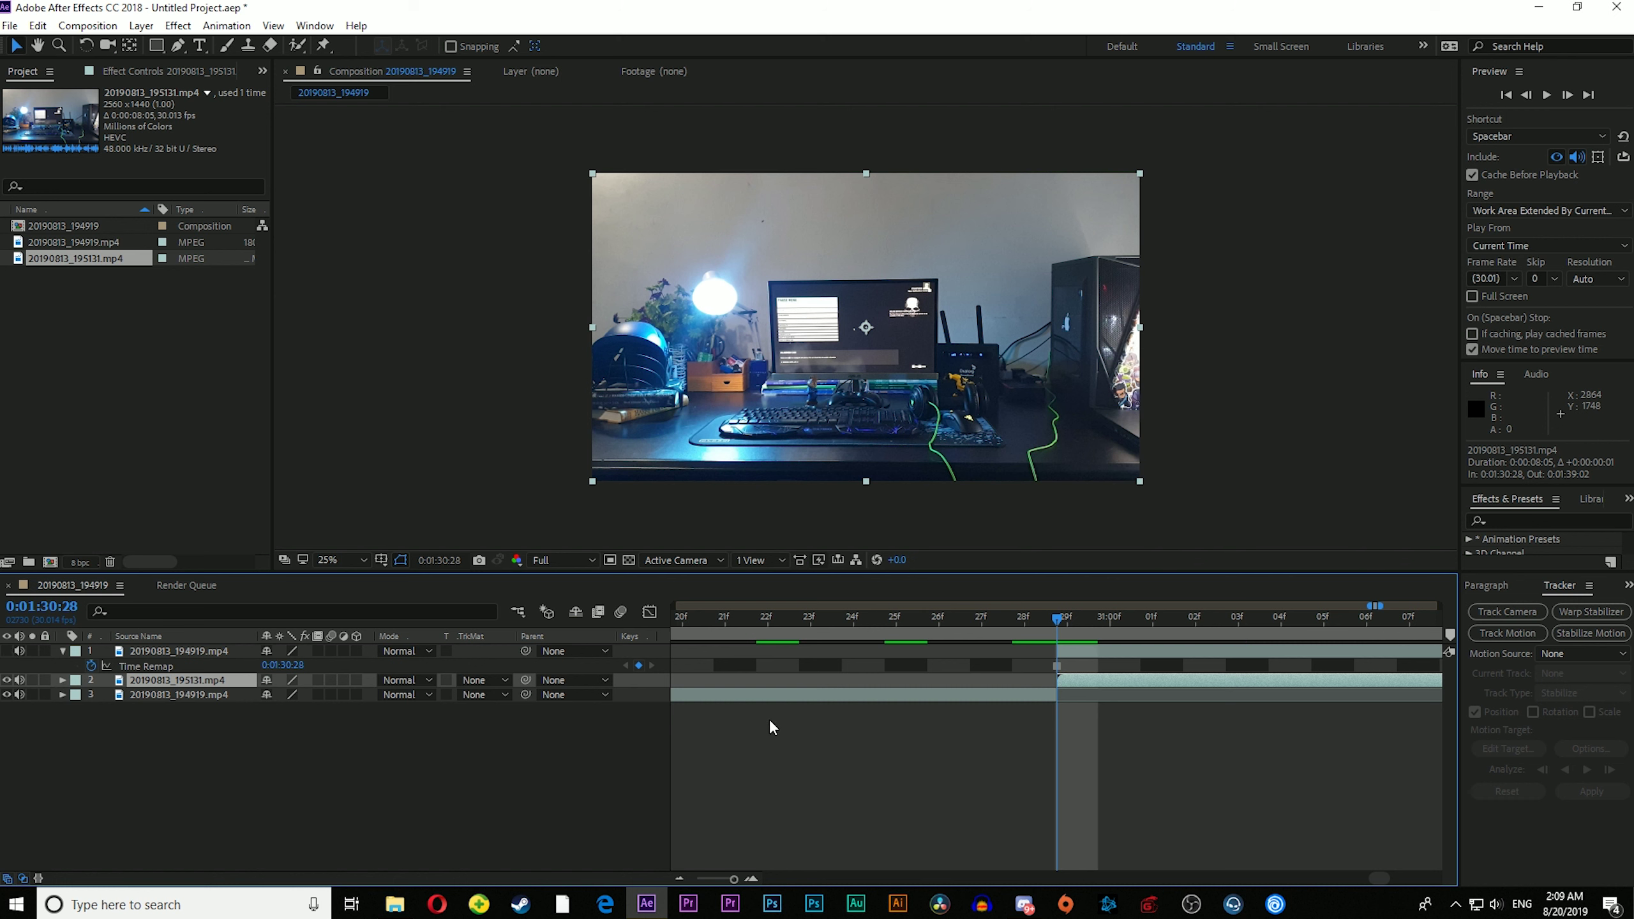
{"action": "mouse_move", "coordinate": [1057, 622]}
{"action": "left_mouse_down"}
{"action": "mouse_move", "coordinate": [975, 628]}
{"action": "mouse_move", "coordinate": [1060, 631]}
{"action": "left_mouse_up"}
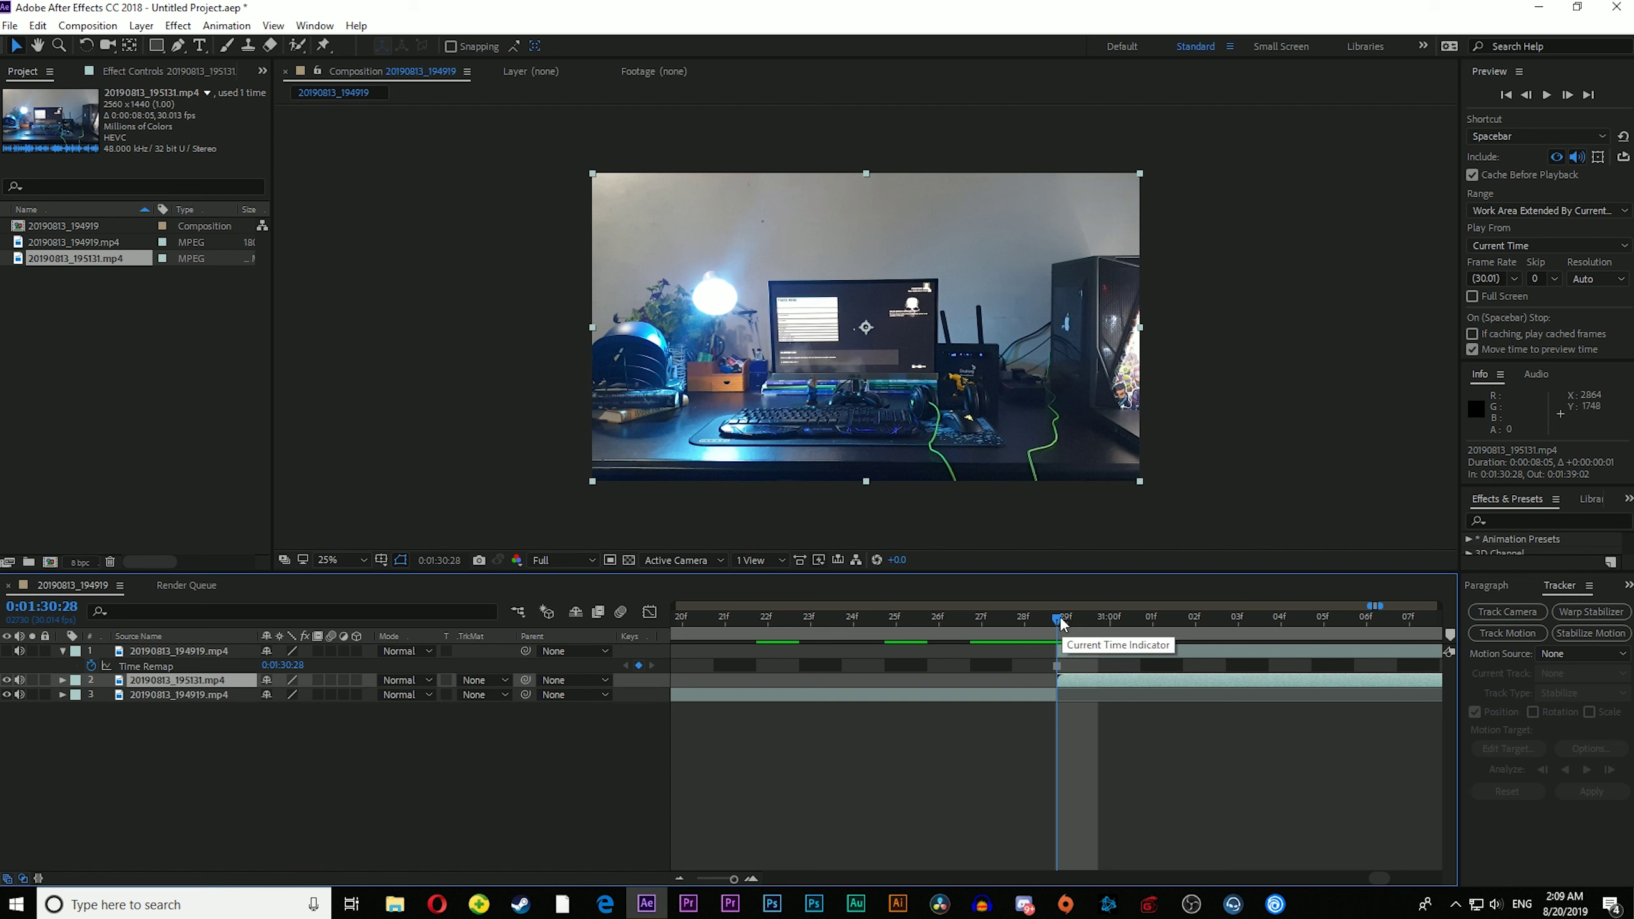
{"action": "left_click_drag", "start_coordinate": [1060, 619], "coordinate": [1017, 629]}
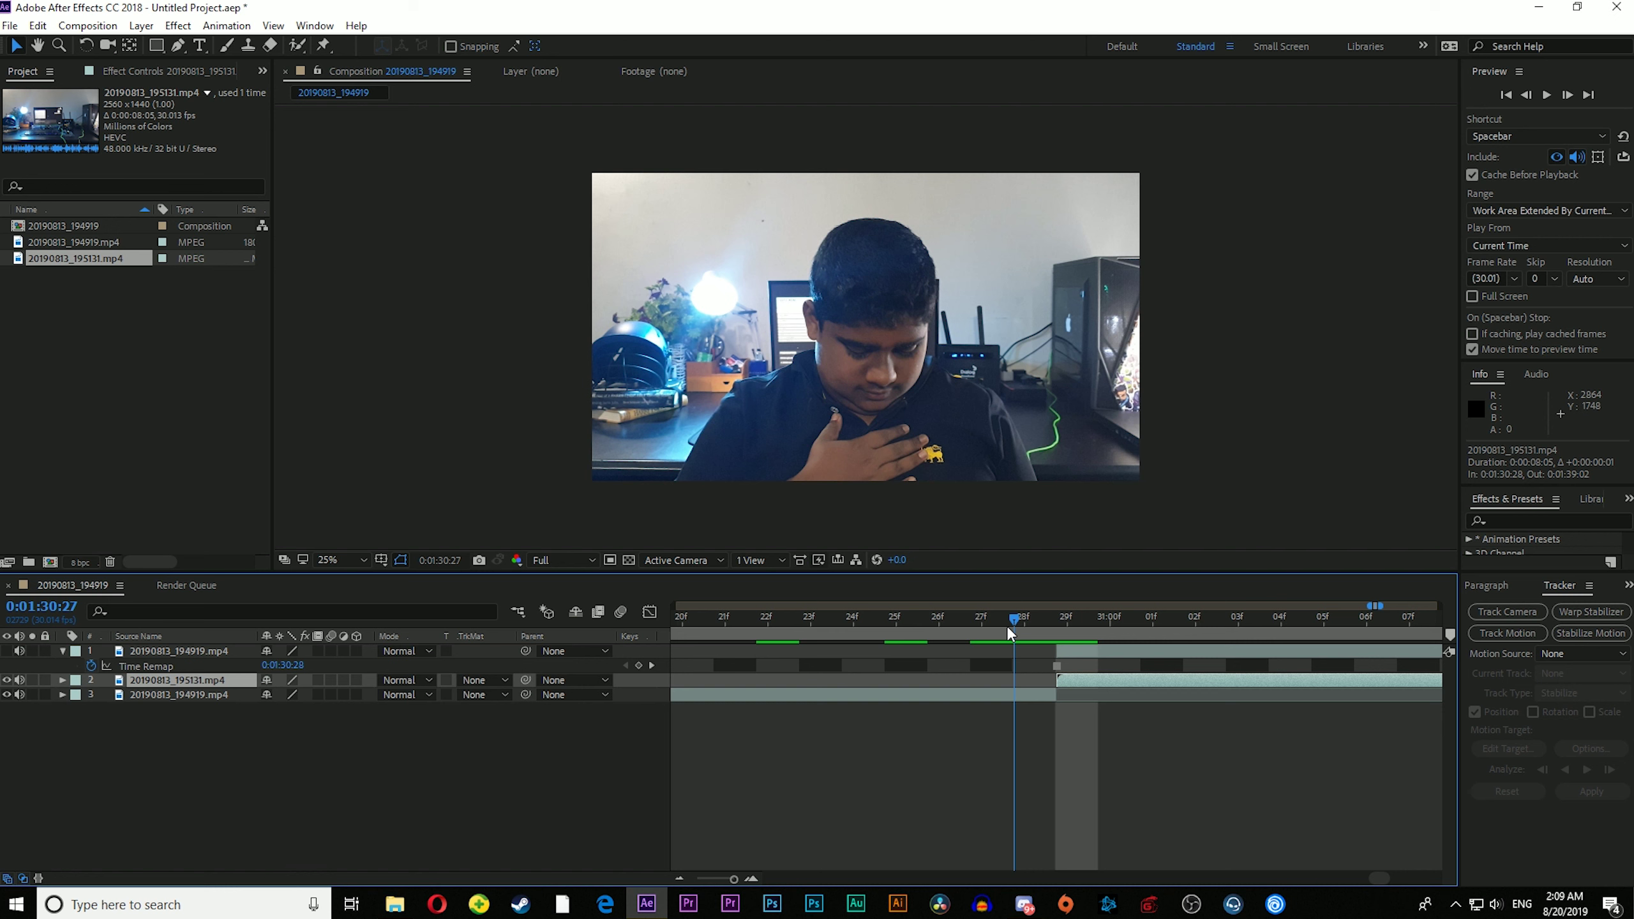
{"action": "left_click_drag", "start_coordinate": [1006, 626], "coordinate": [1072, 659]}
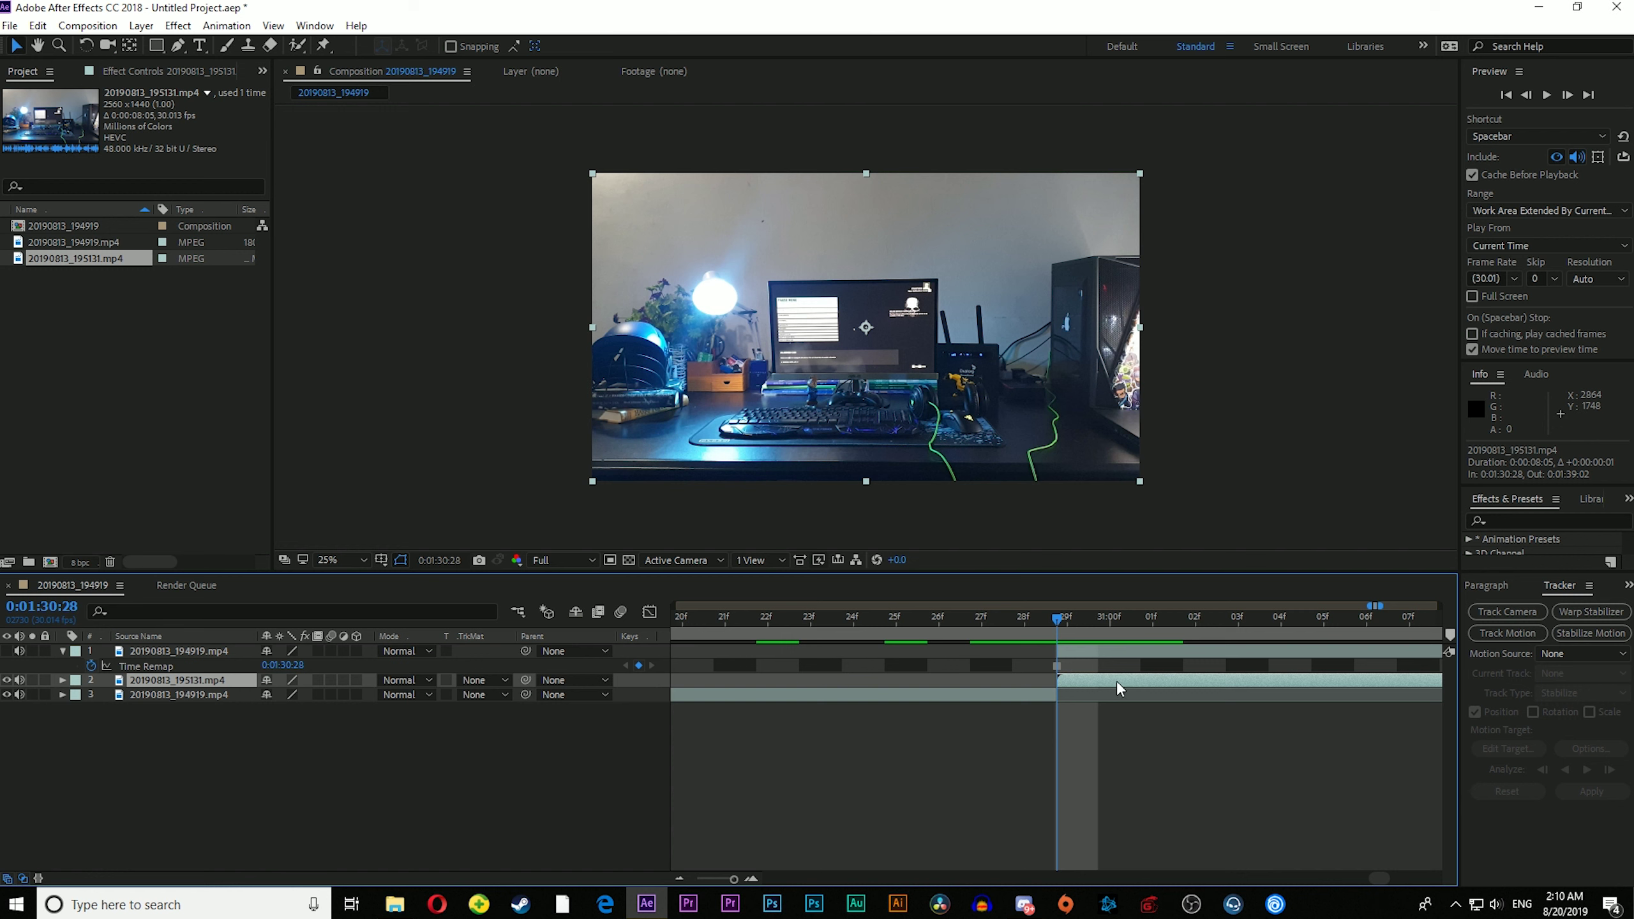
{"action": "left_click_drag", "start_coordinate": [1118, 683], "coordinate": [1113, 683]}
{"action": "left_click", "coordinate": [6, 651]}
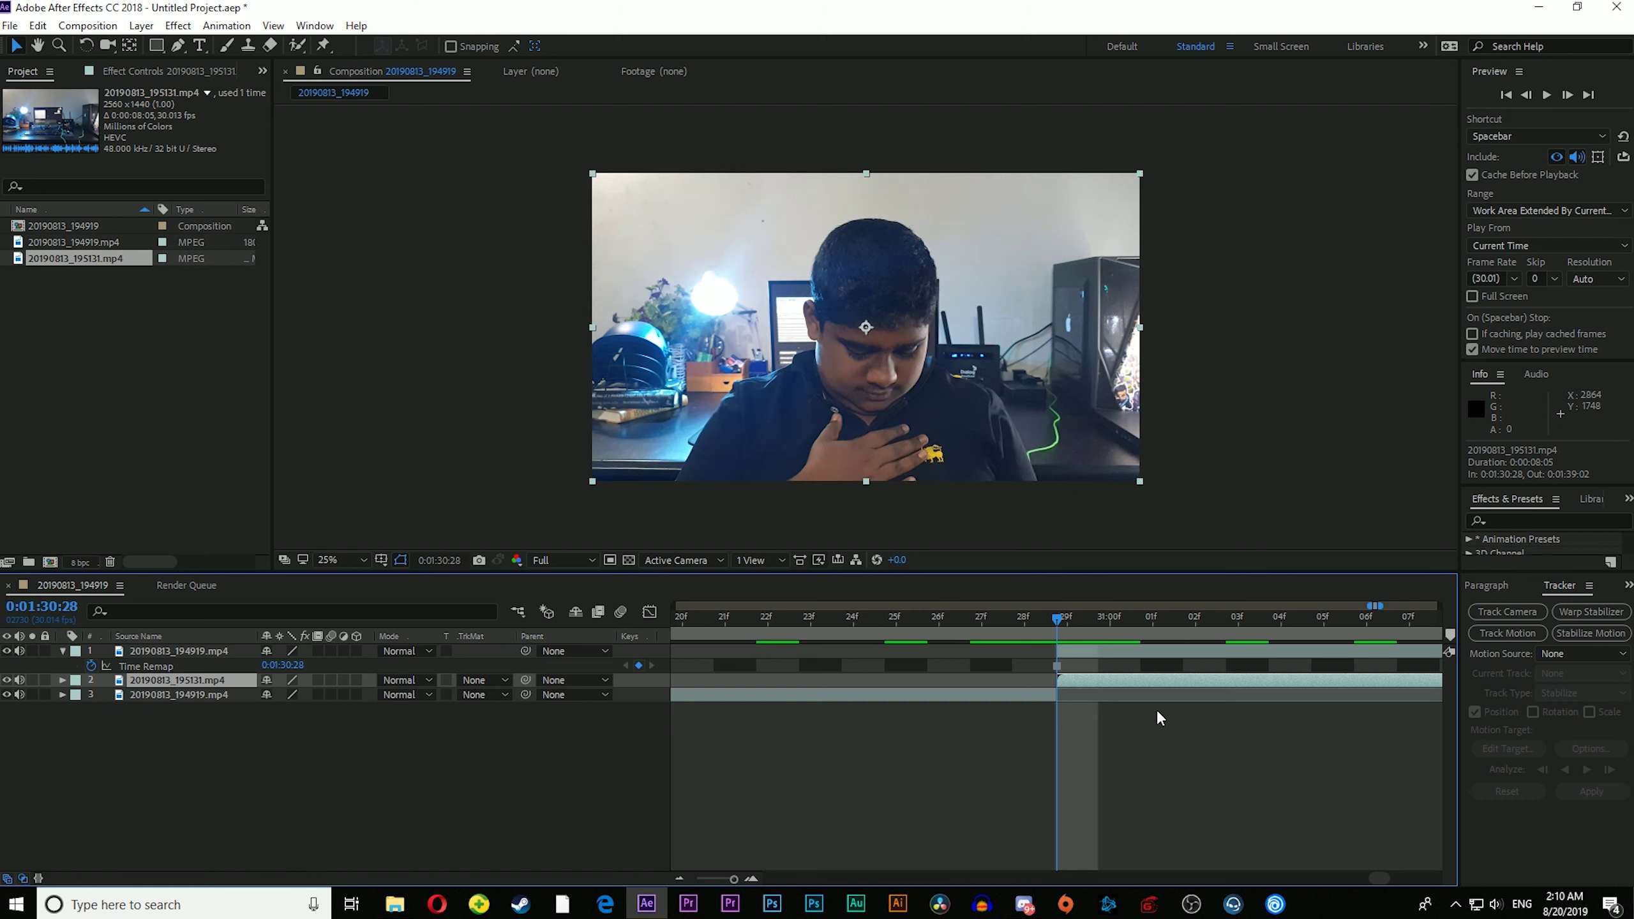
Step: Draw a closed Pen tool mask around the subject's head, shoulders and arms on the frozen layer, with its base just below the frame
{"action": "left_click", "coordinate": [1078, 649]}
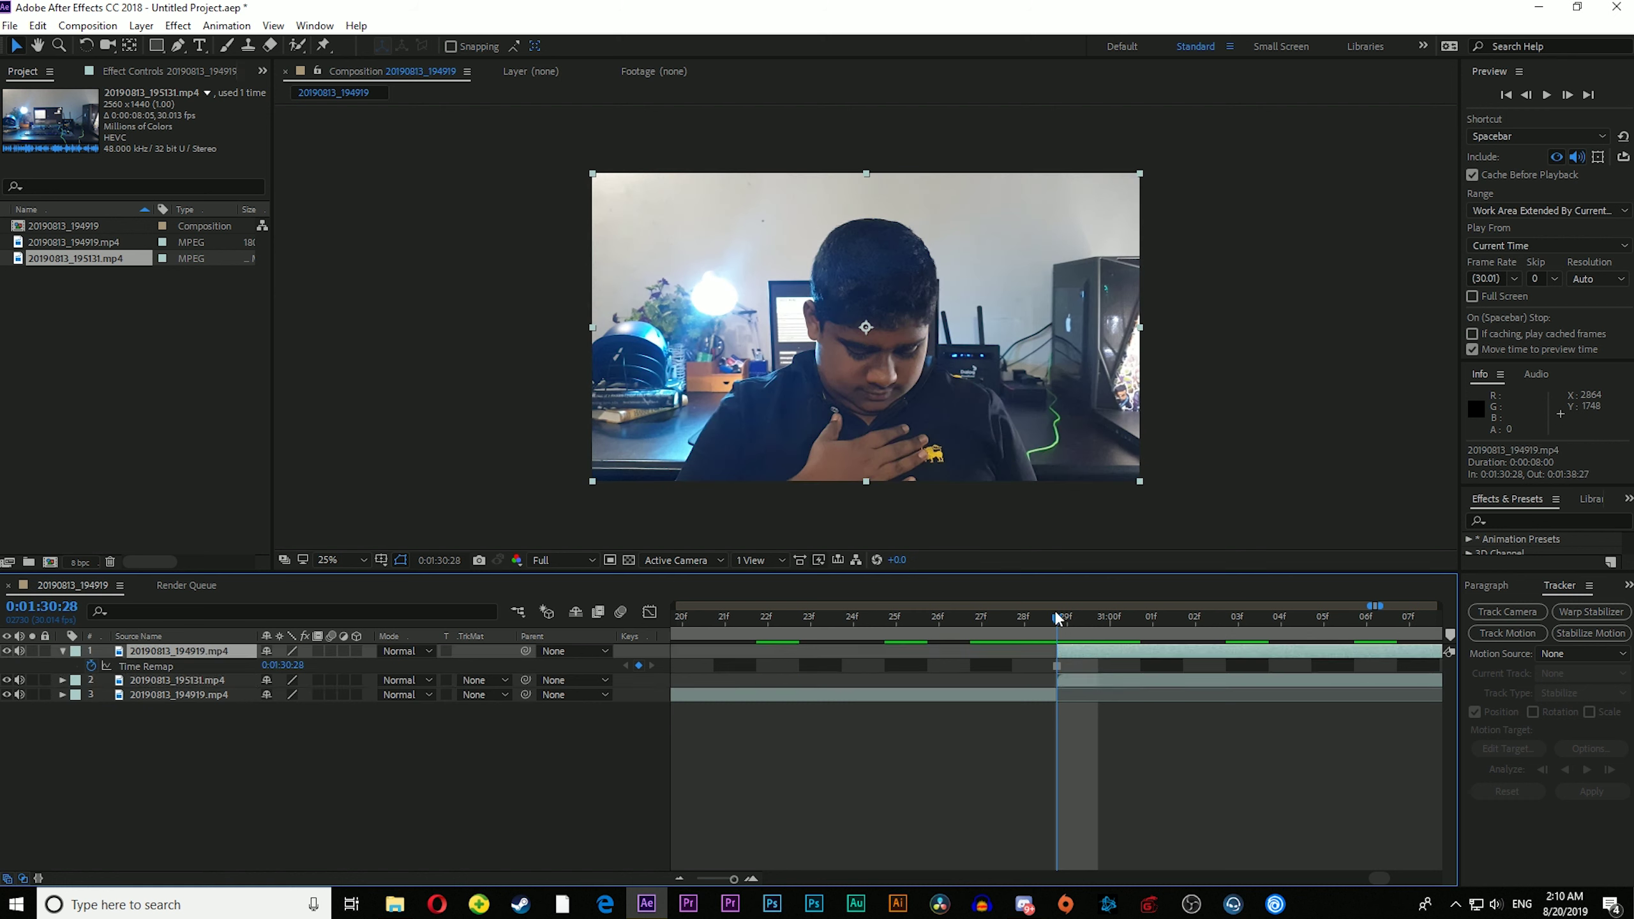
{"action": "mouse_move", "coordinate": [1057, 613]}
{"action": "left_mouse_down"}
{"action": "mouse_move", "coordinate": [993, 617]}
{"action": "mouse_move", "coordinate": [1076, 628]}
{"action": "left_mouse_up"}
{"action": "left_click", "coordinate": [179, 46]}
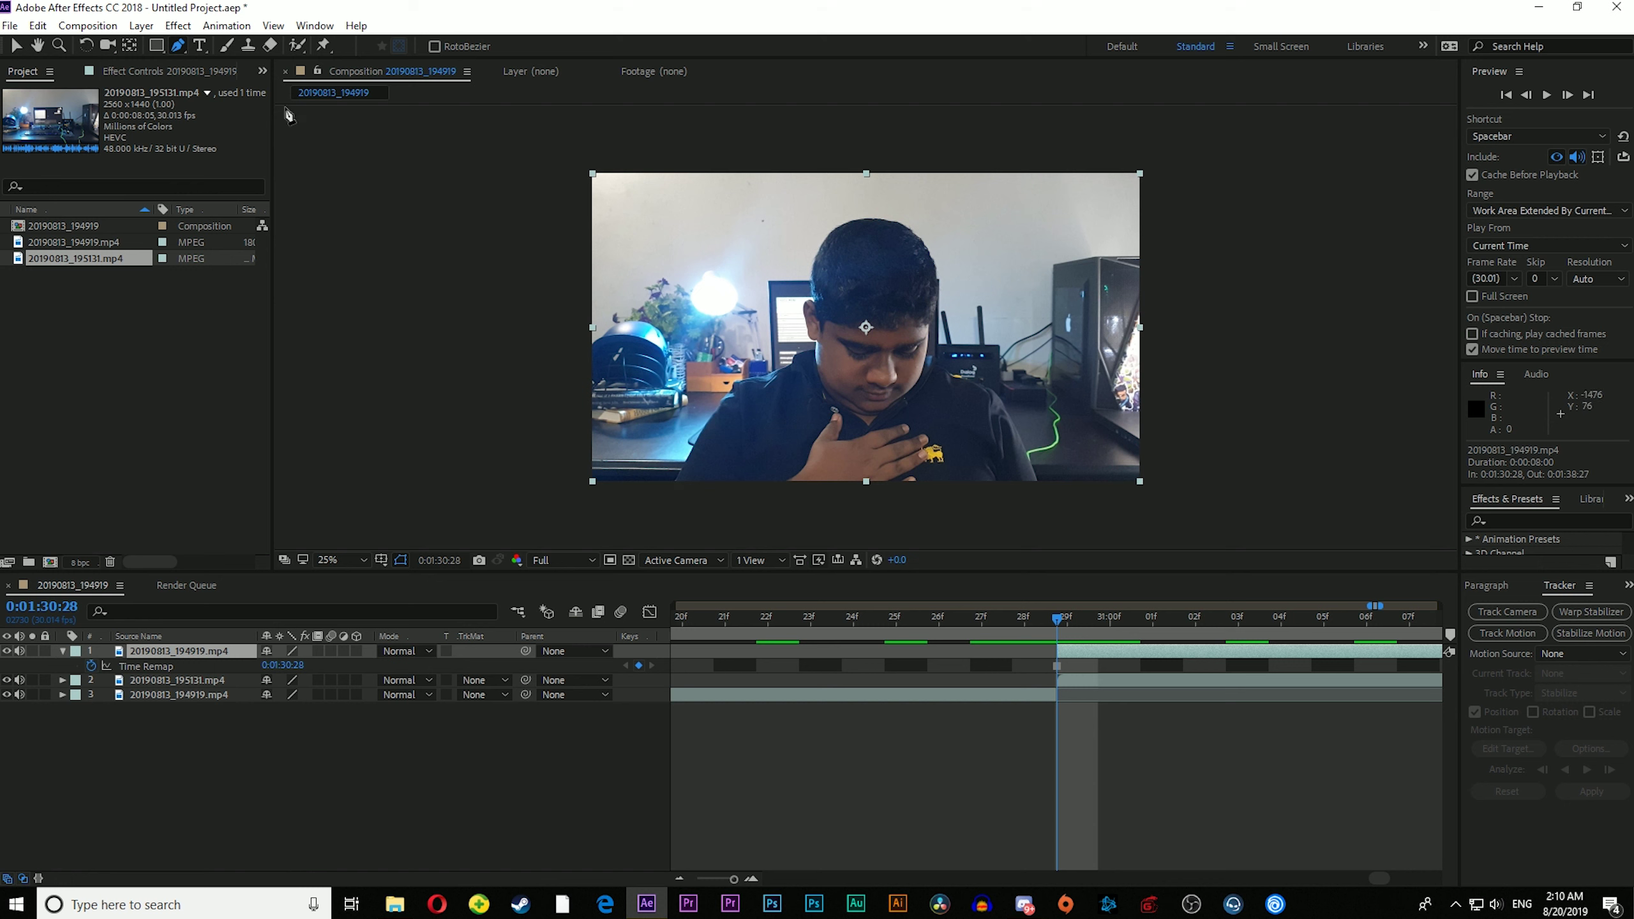
{"action": "left_click", "coordinate": [674, 480]}
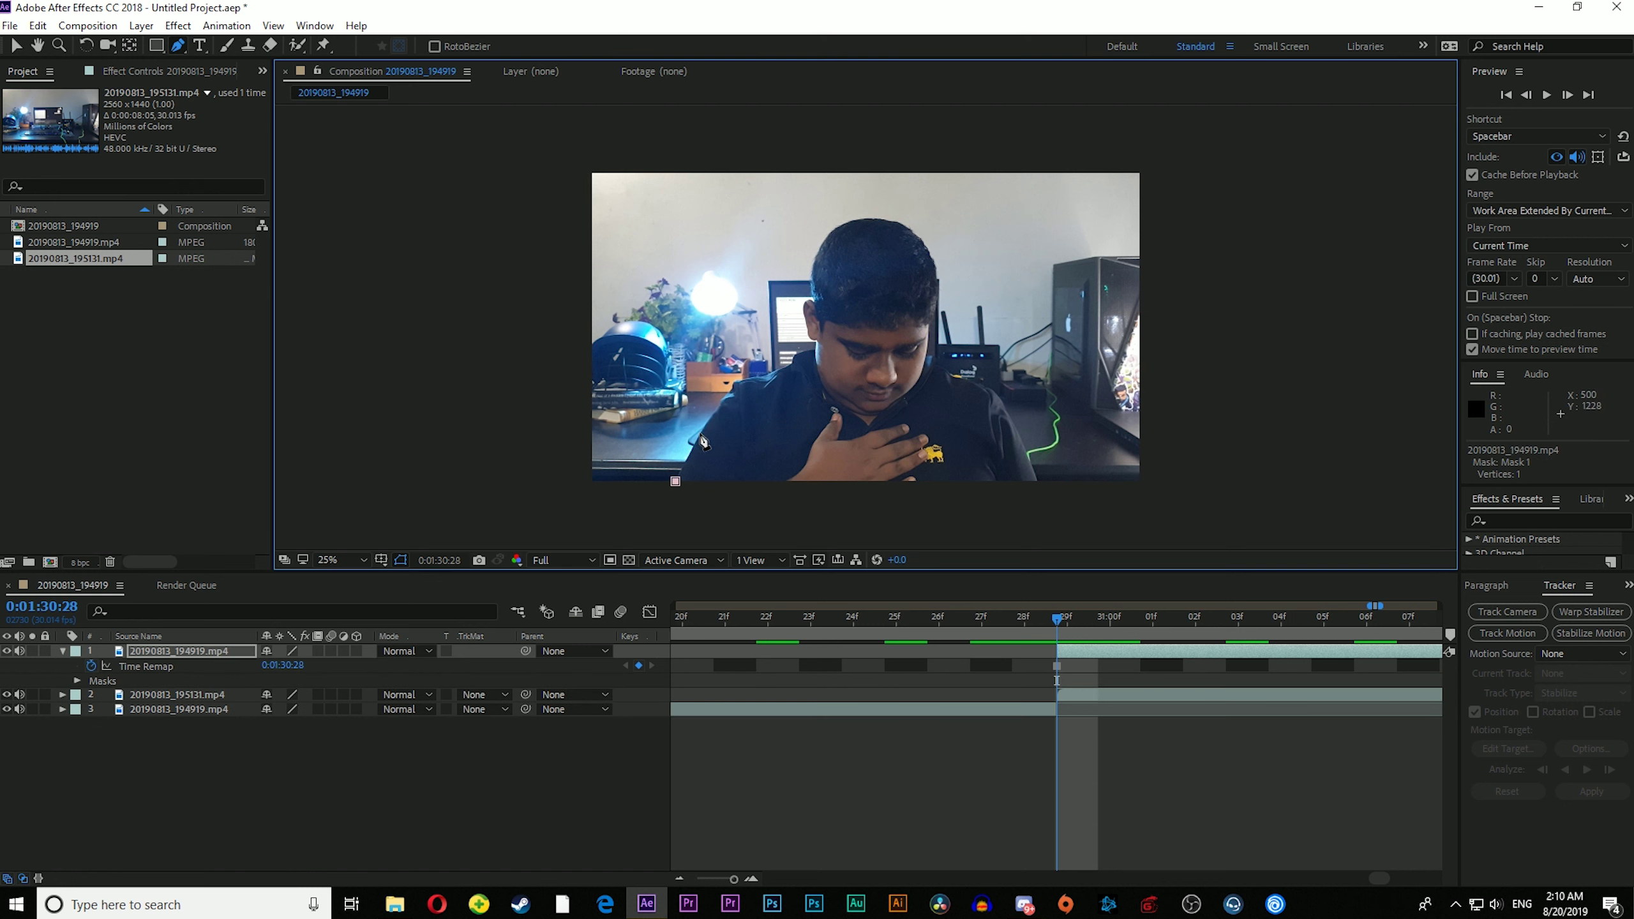
{"action": "left_click_drag", "start_coordinate": [716, 412], "coordinate": [741, 380]}
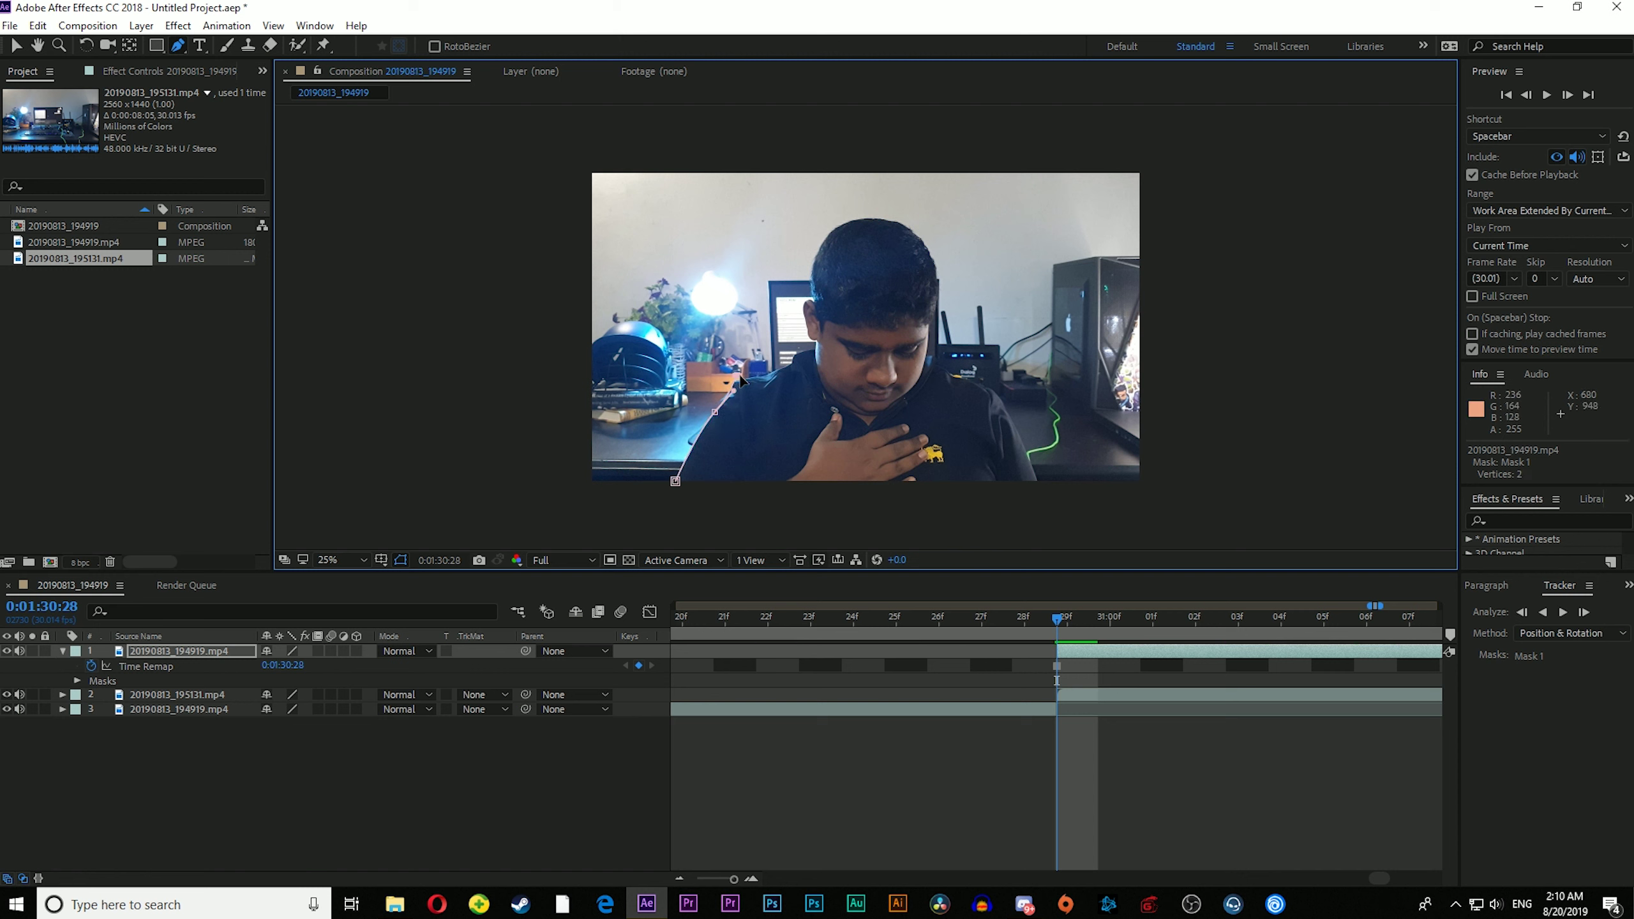
{"action": "left_click", "coordinate": [777, 372]}
{"action": "left_click", "coordinate": [787, 366]}
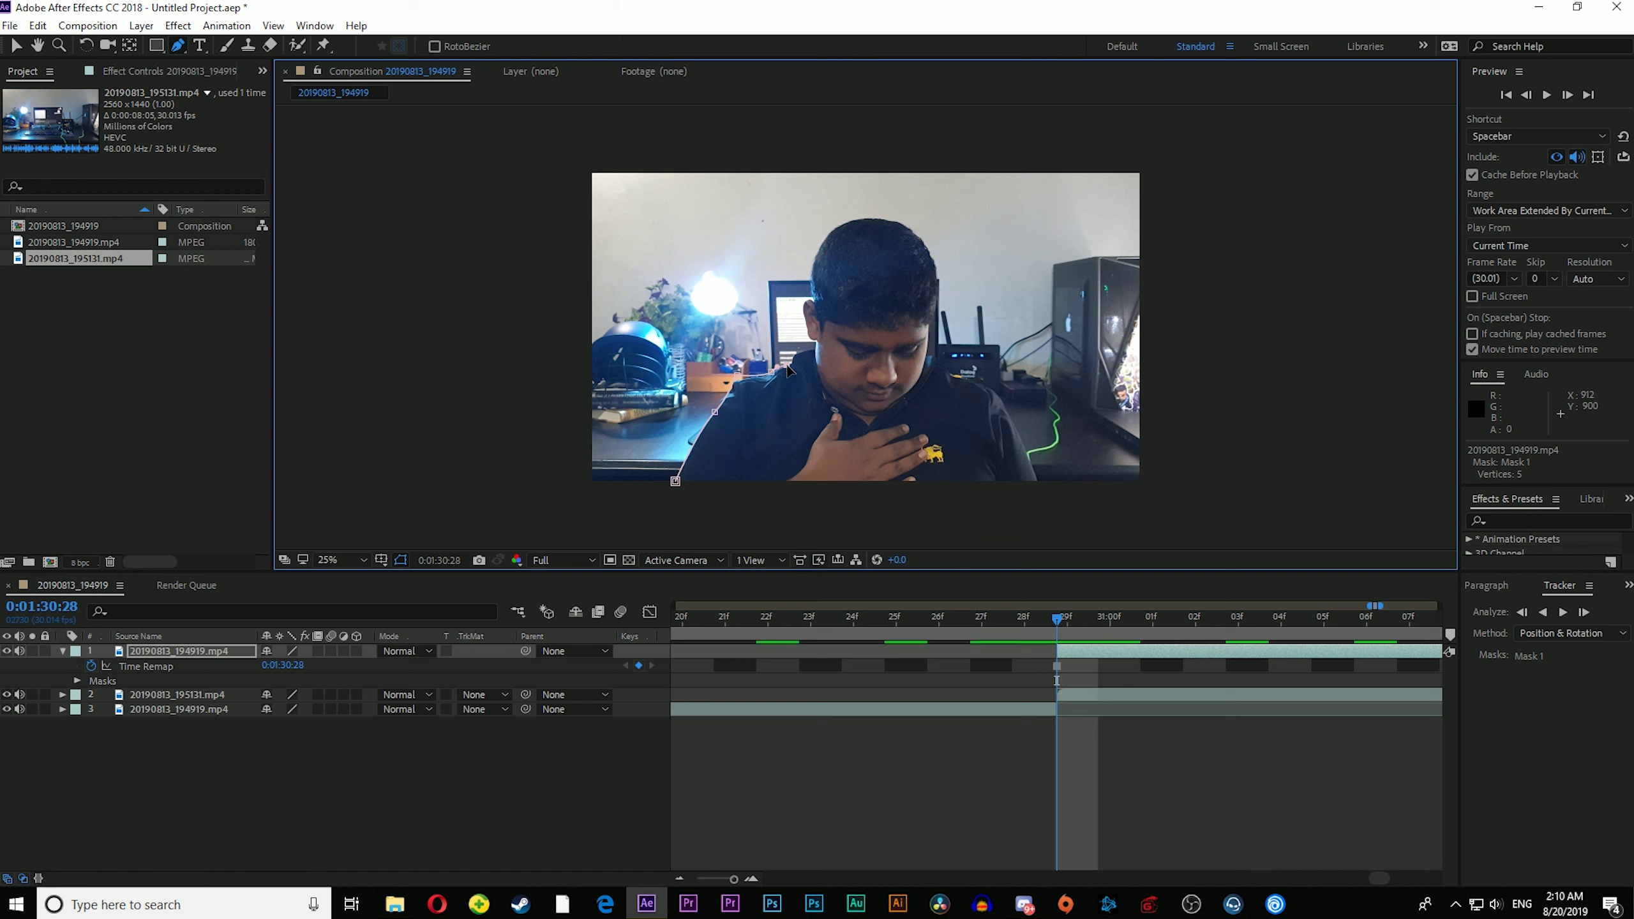
{"action": "left_click", "coordinate": [800, 356]}
{"action": "left_click", "coordinate": [812, 356]}
{"action": "left_click", "coordinate": [815, 347]}
{"action": "left_click", "coordinate": [811, 338]}
{"action": "left_click", "coordinate": [808, 325]}
{"action": "left_click", "coordinate": [804, 314]}
{"action": "left_click", "coordinate": [812, 301]}
{"action": "left_click", "coordinate": [811, 293]}
{"action": "left_click", "coordinate": [816, 269]}
{"action": "left_click", "coordinate": [836, 235]}
{"action": "left_click", "coordinate": [927, 249]}
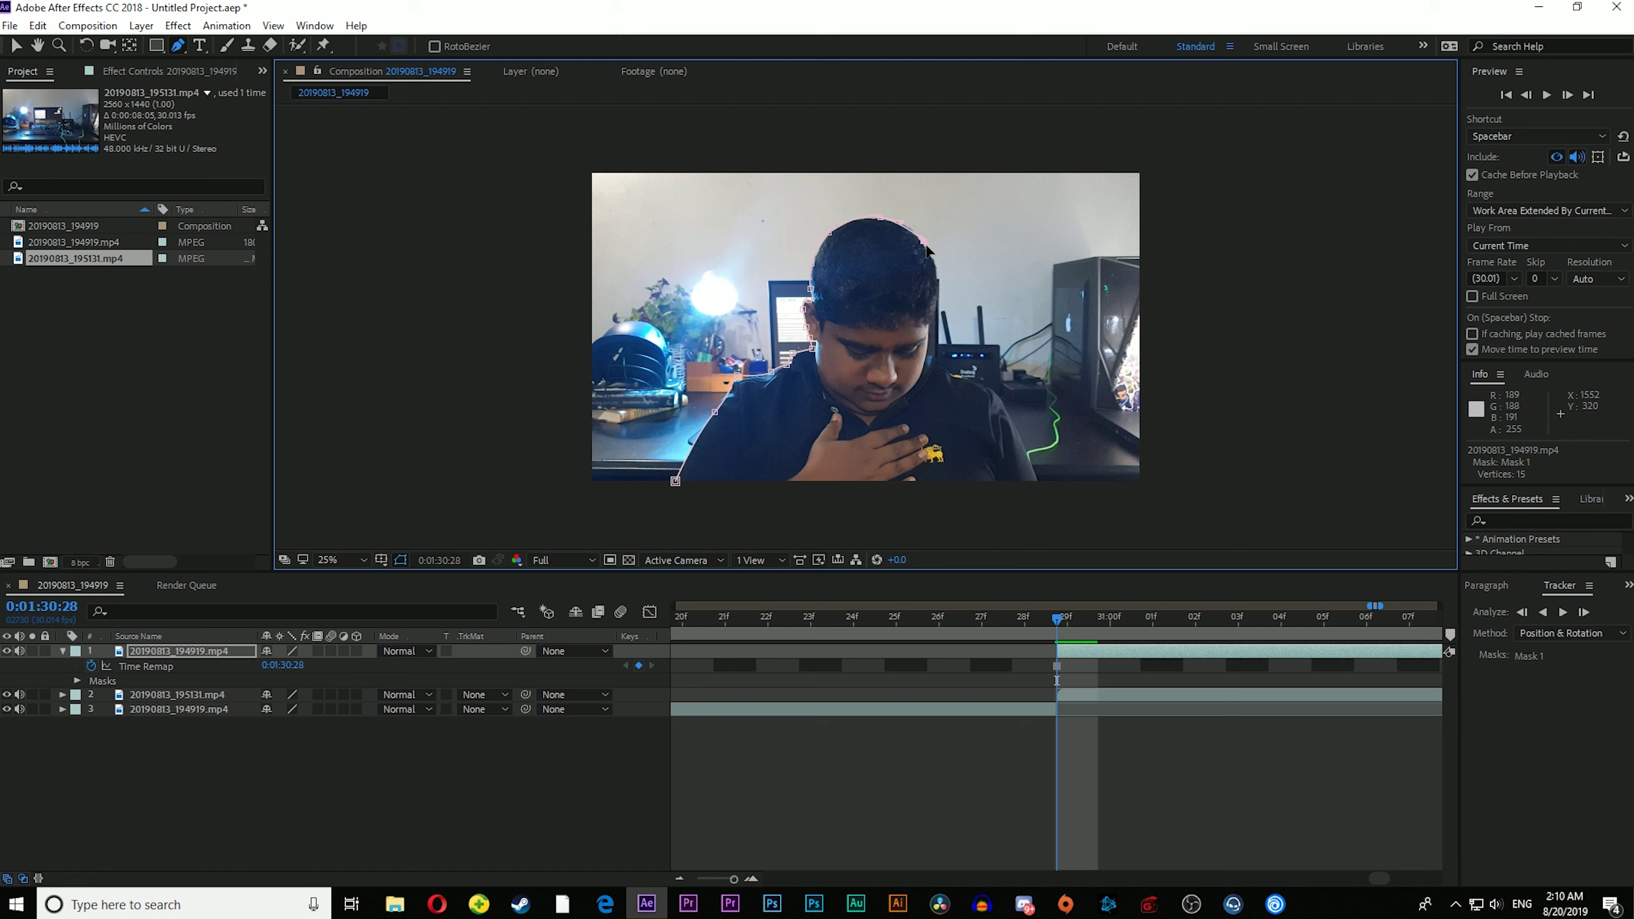
{"action": "left_click", "coordinate": [936, 274]}
{"action": "left_click", "coordinate": [936, 298]}
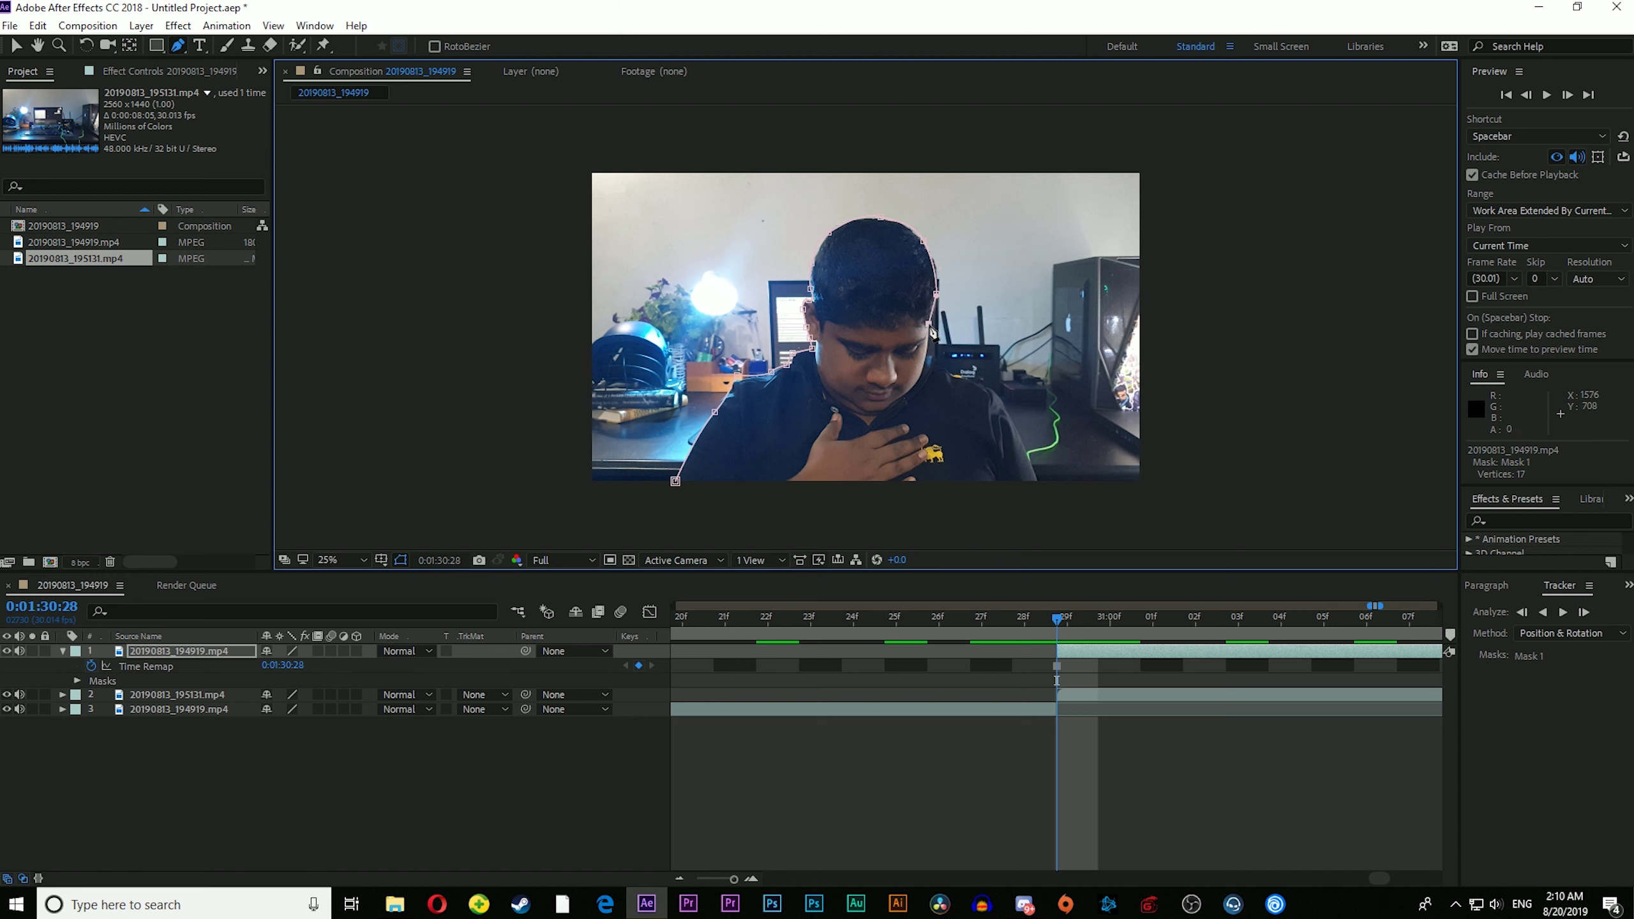
{"action": "left_click", "coordinate": [931, 316]}
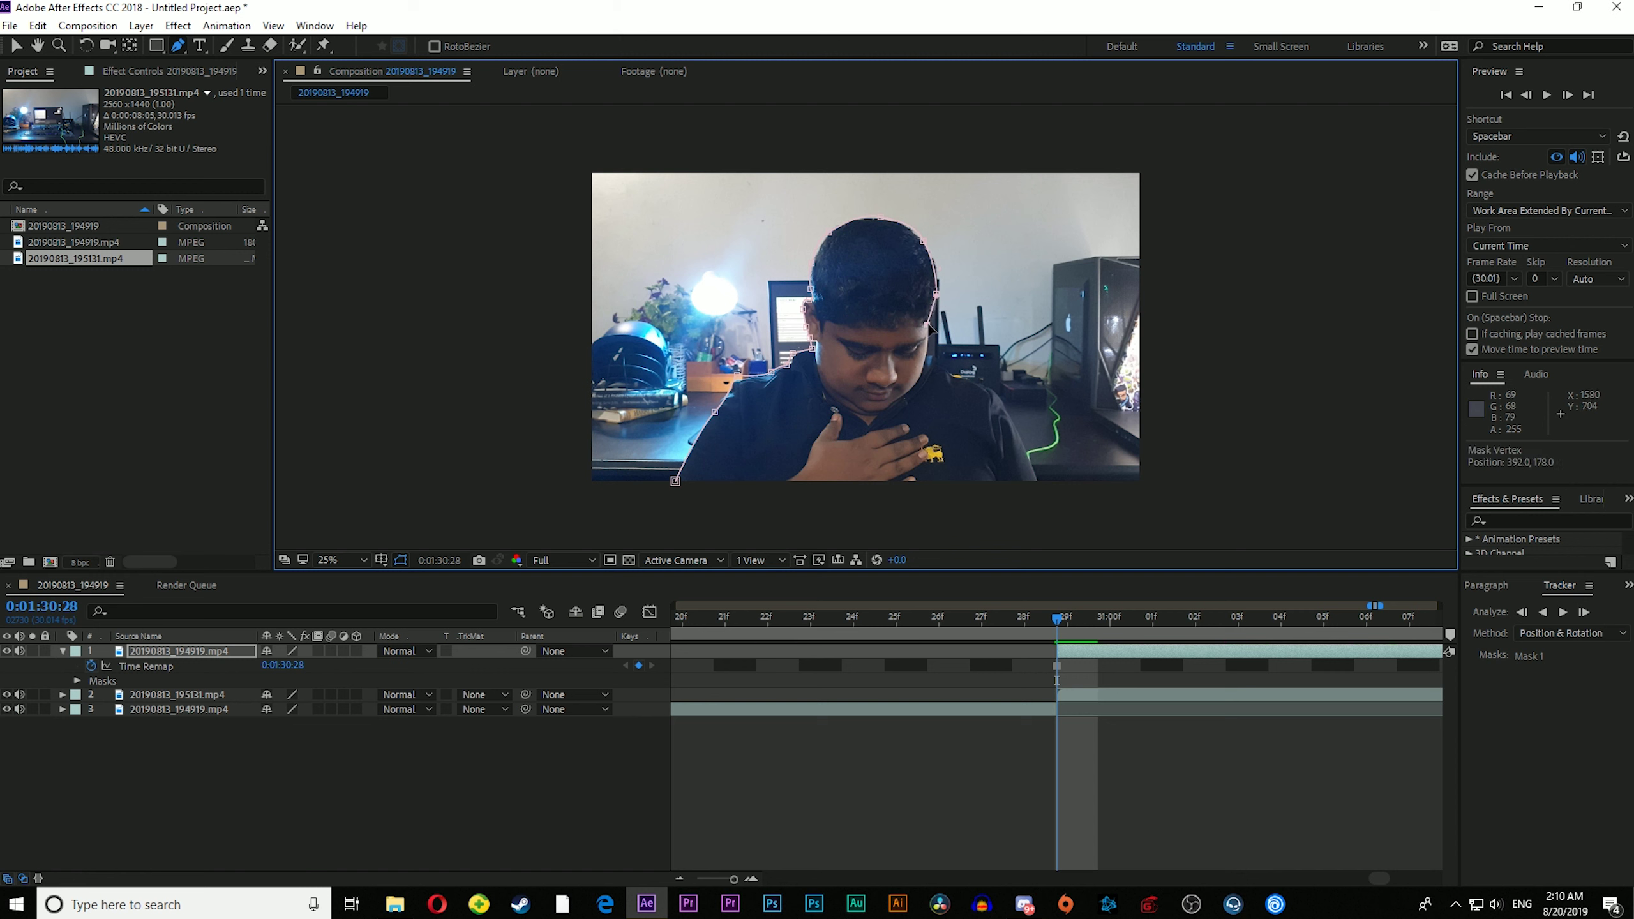
{"action": "left_click", "coordinate": [928, 355]}
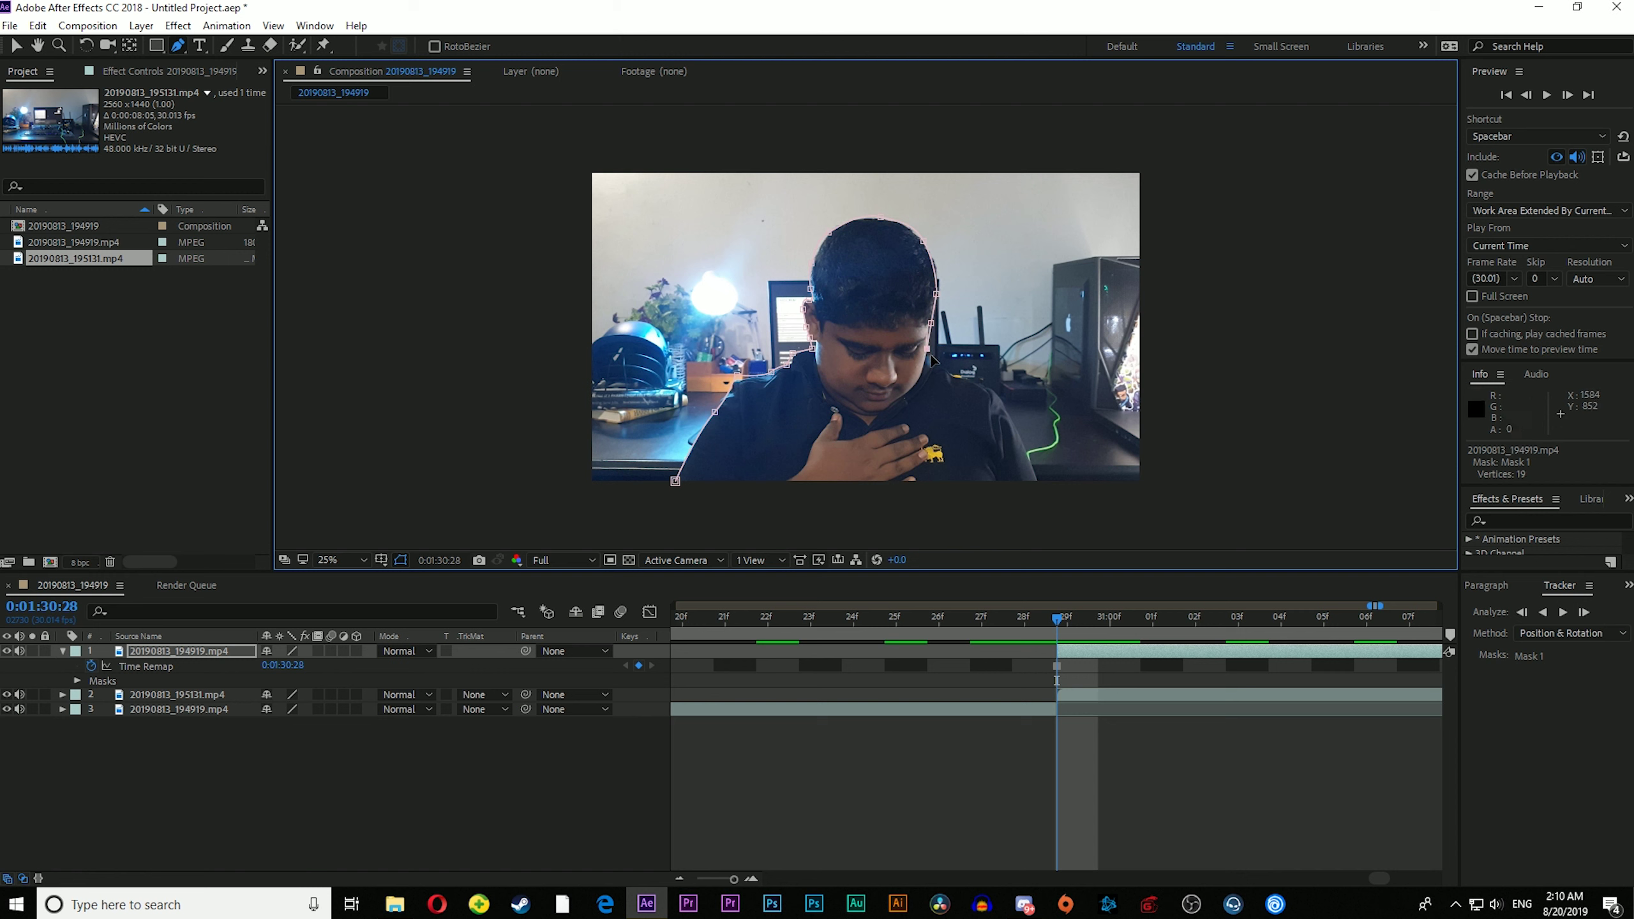
{"action": "left_click", "coordinate": [961, 377]}
{"action": "left_click", "coordinate": [986, 387]}
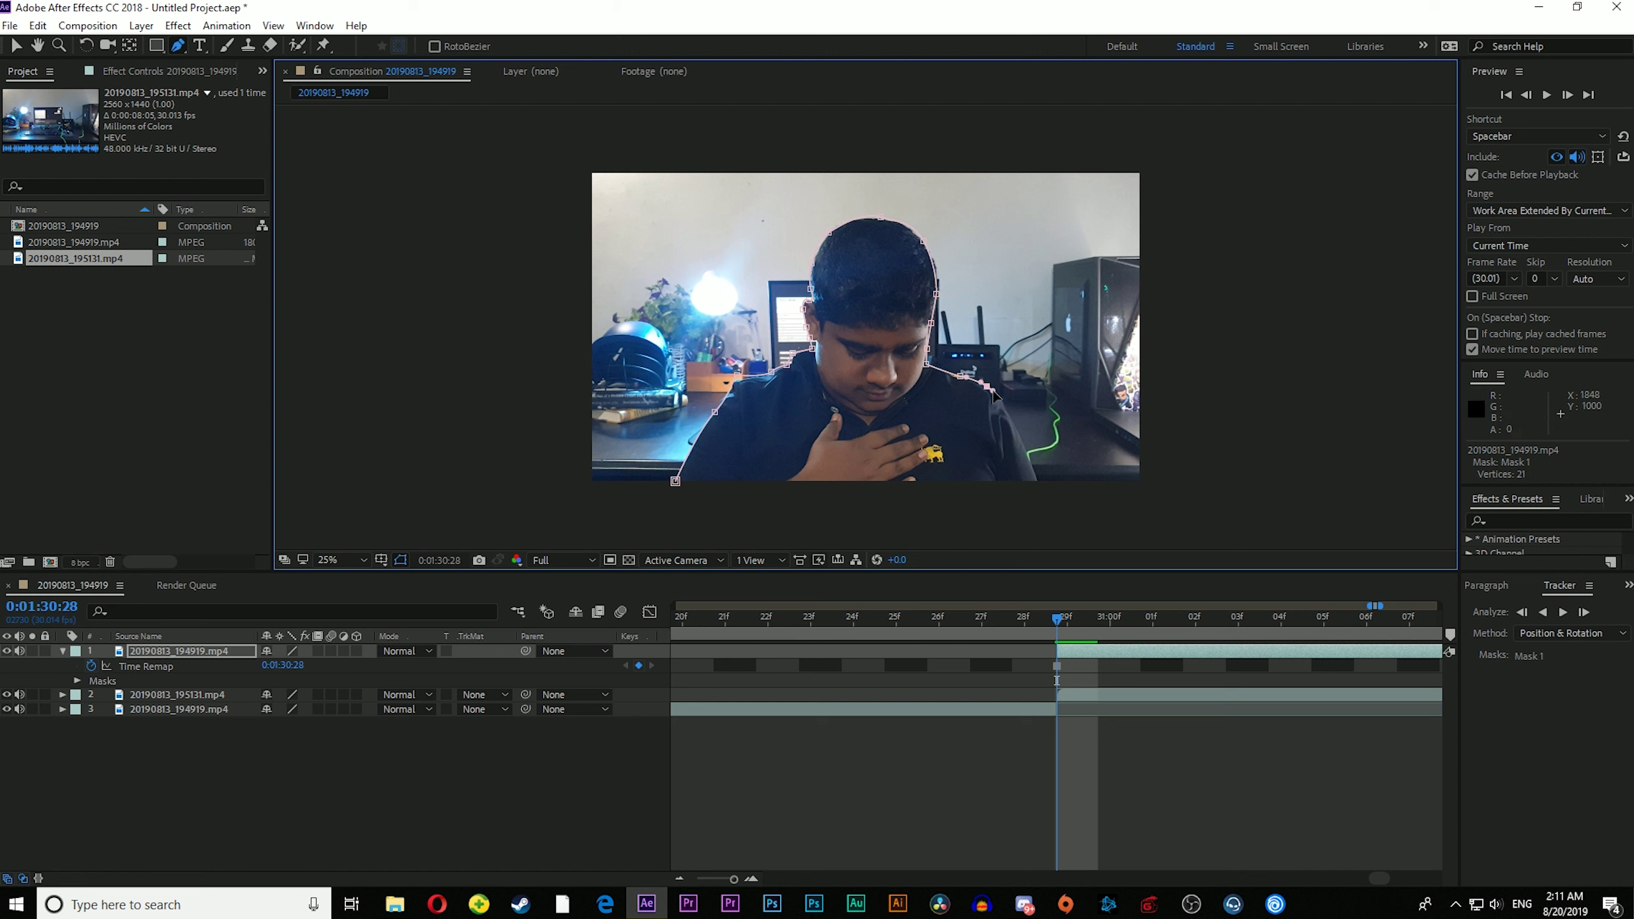
{"action": "left_click", "coordinate": [1002, 404]}
{"action": "left_click", "coordinate": [1038, 475]}
{"action": "left_click_drag", "start_coordinate": [1042, 483], "coordinate": [1044, 492]}
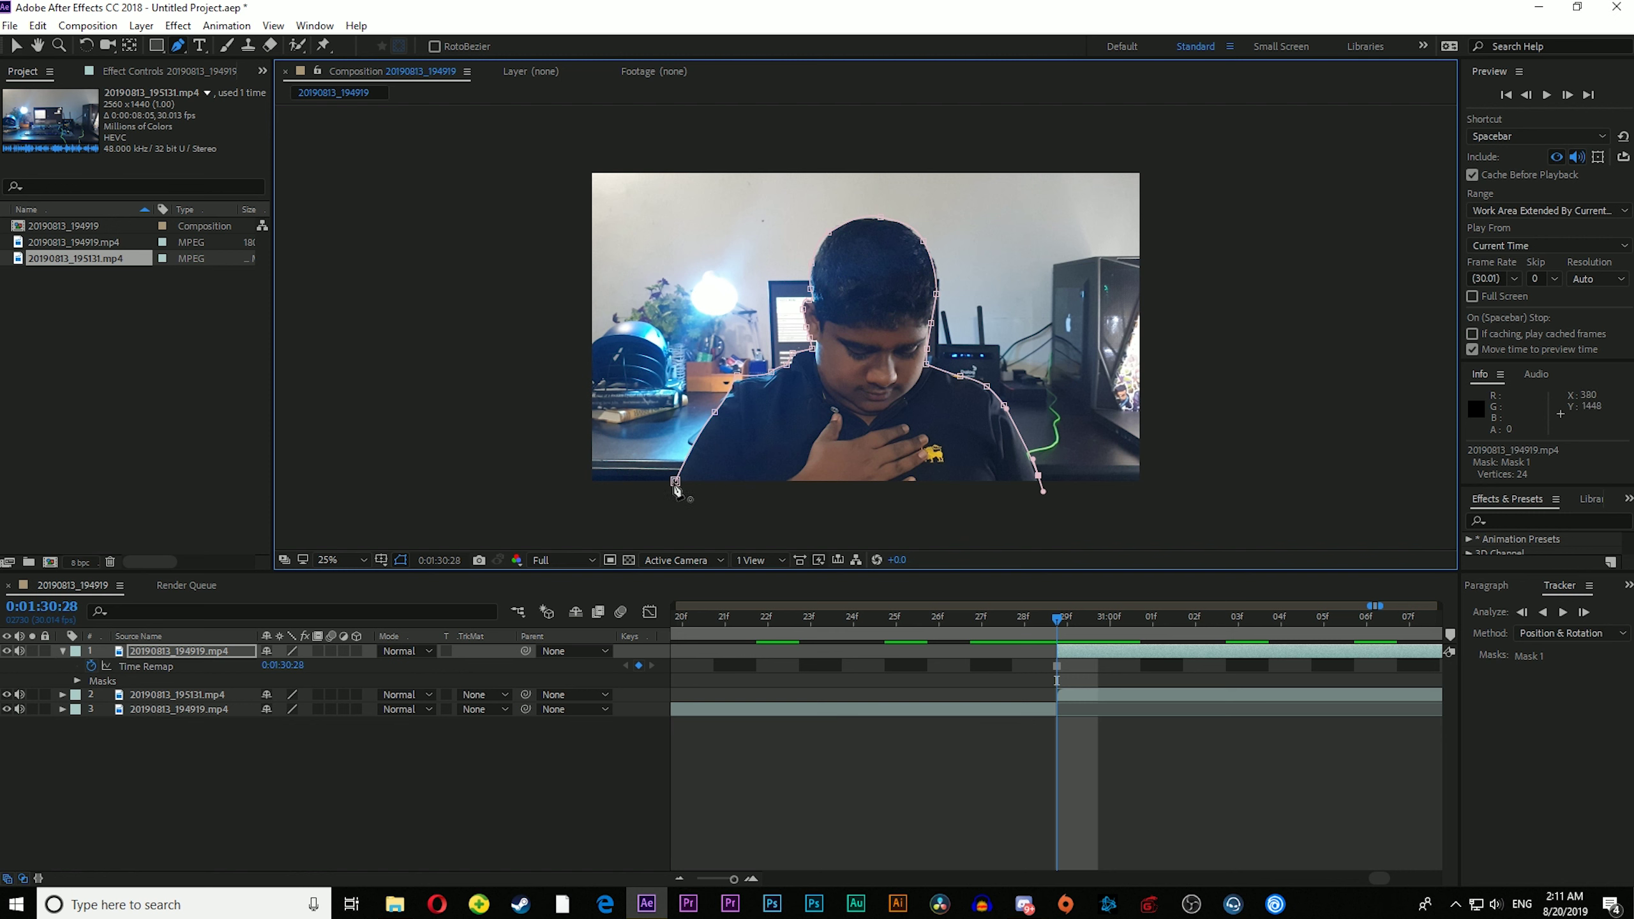
{"action": "left_click", "coordinate": [675, 482]}
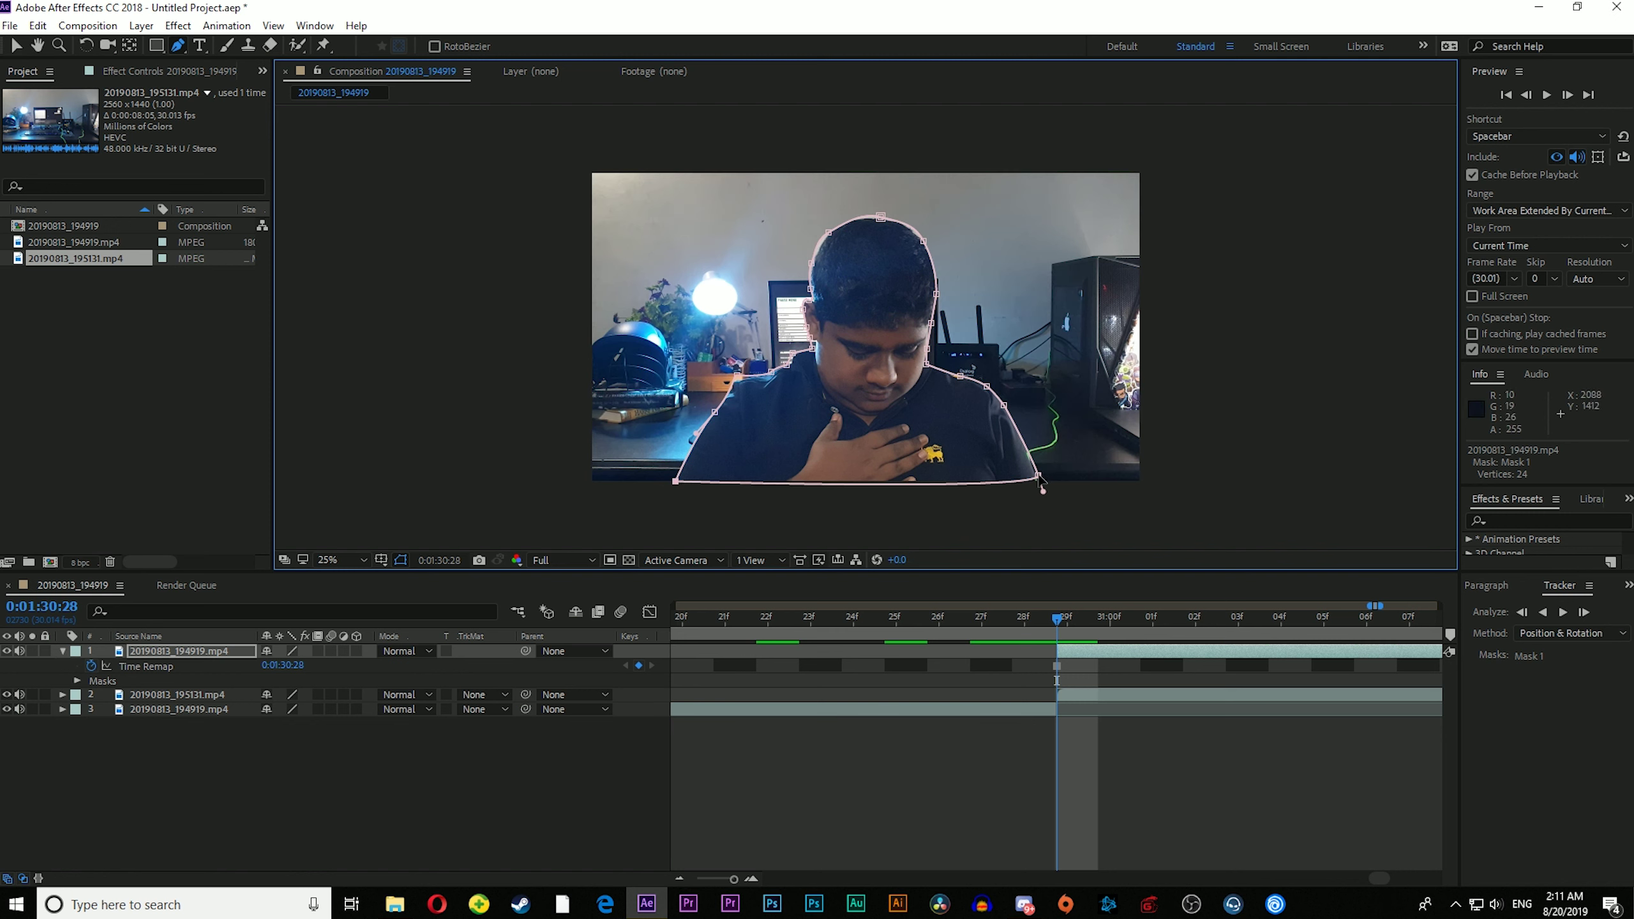
{"action": "left_click_drag", "start_coordinate": [1042, 489], "coordinate": [1045, 497]}
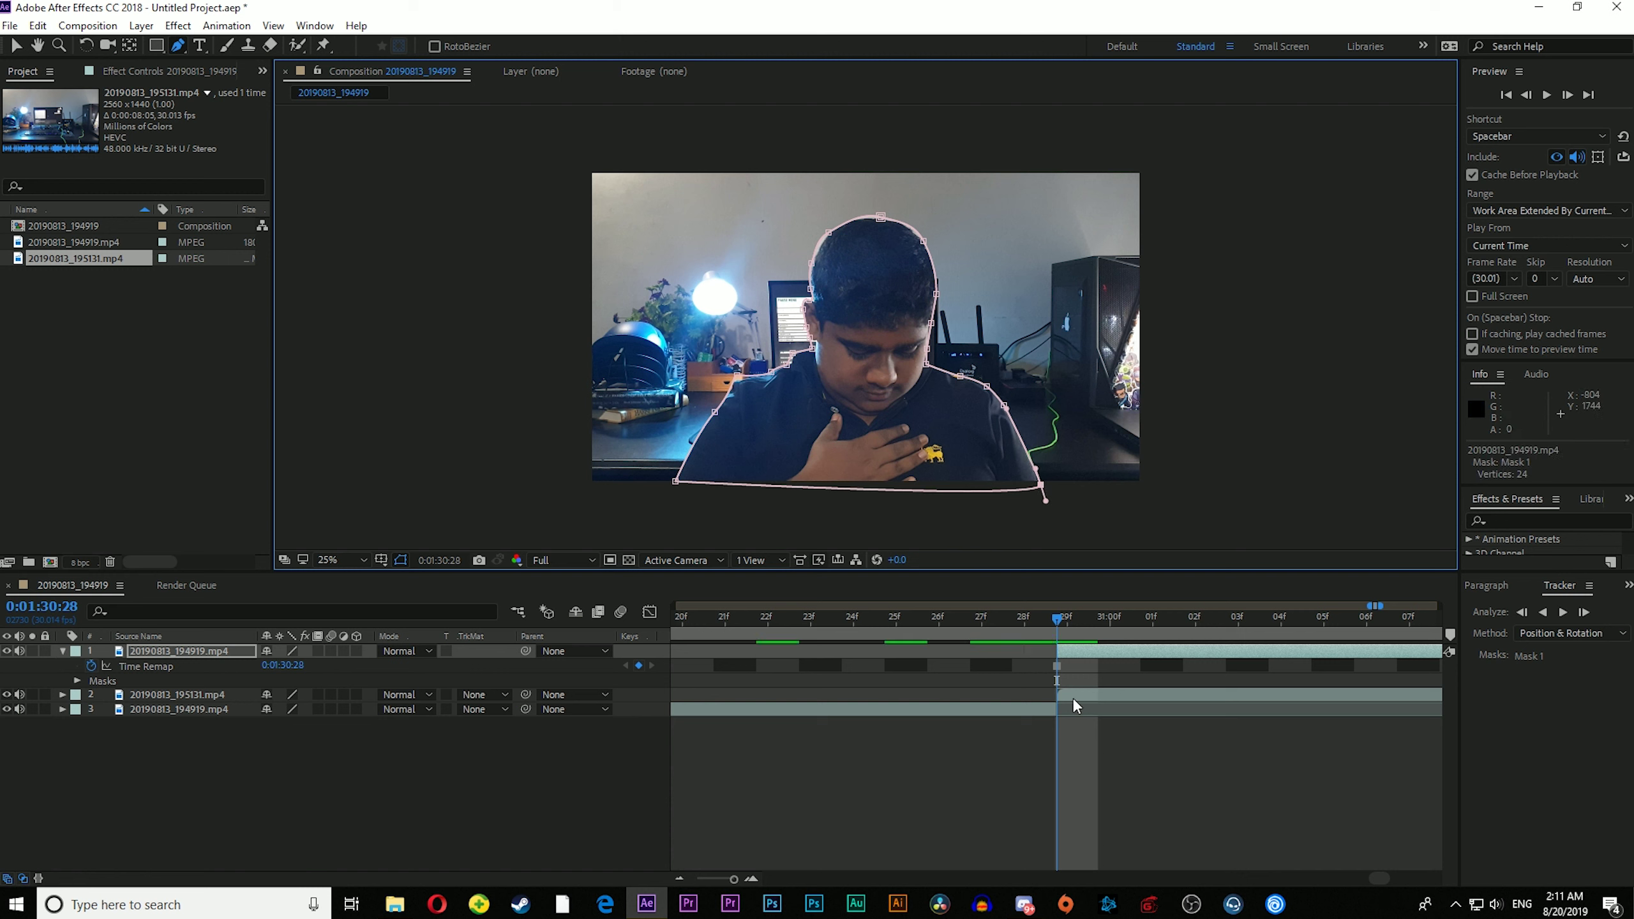
Step: Try scaling the frozen layer down to 76% around its centre anchor point, and restore the scale to 100%
{"action": "left_click", "coordinate": [1080, 647]}
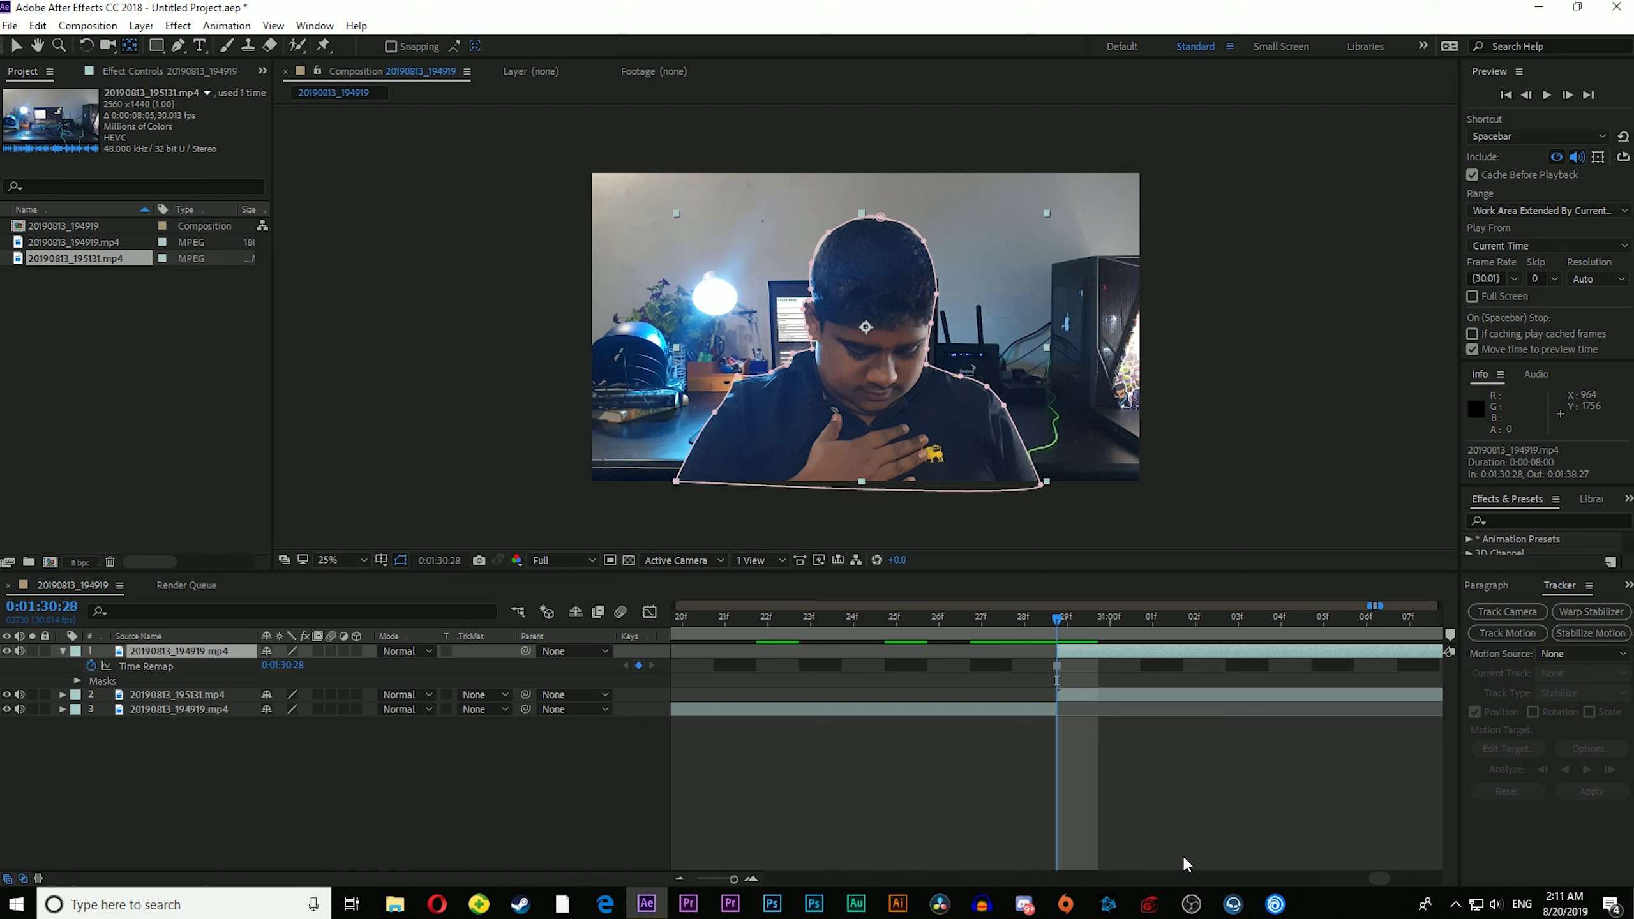
{"action": "key", "text": "s"}
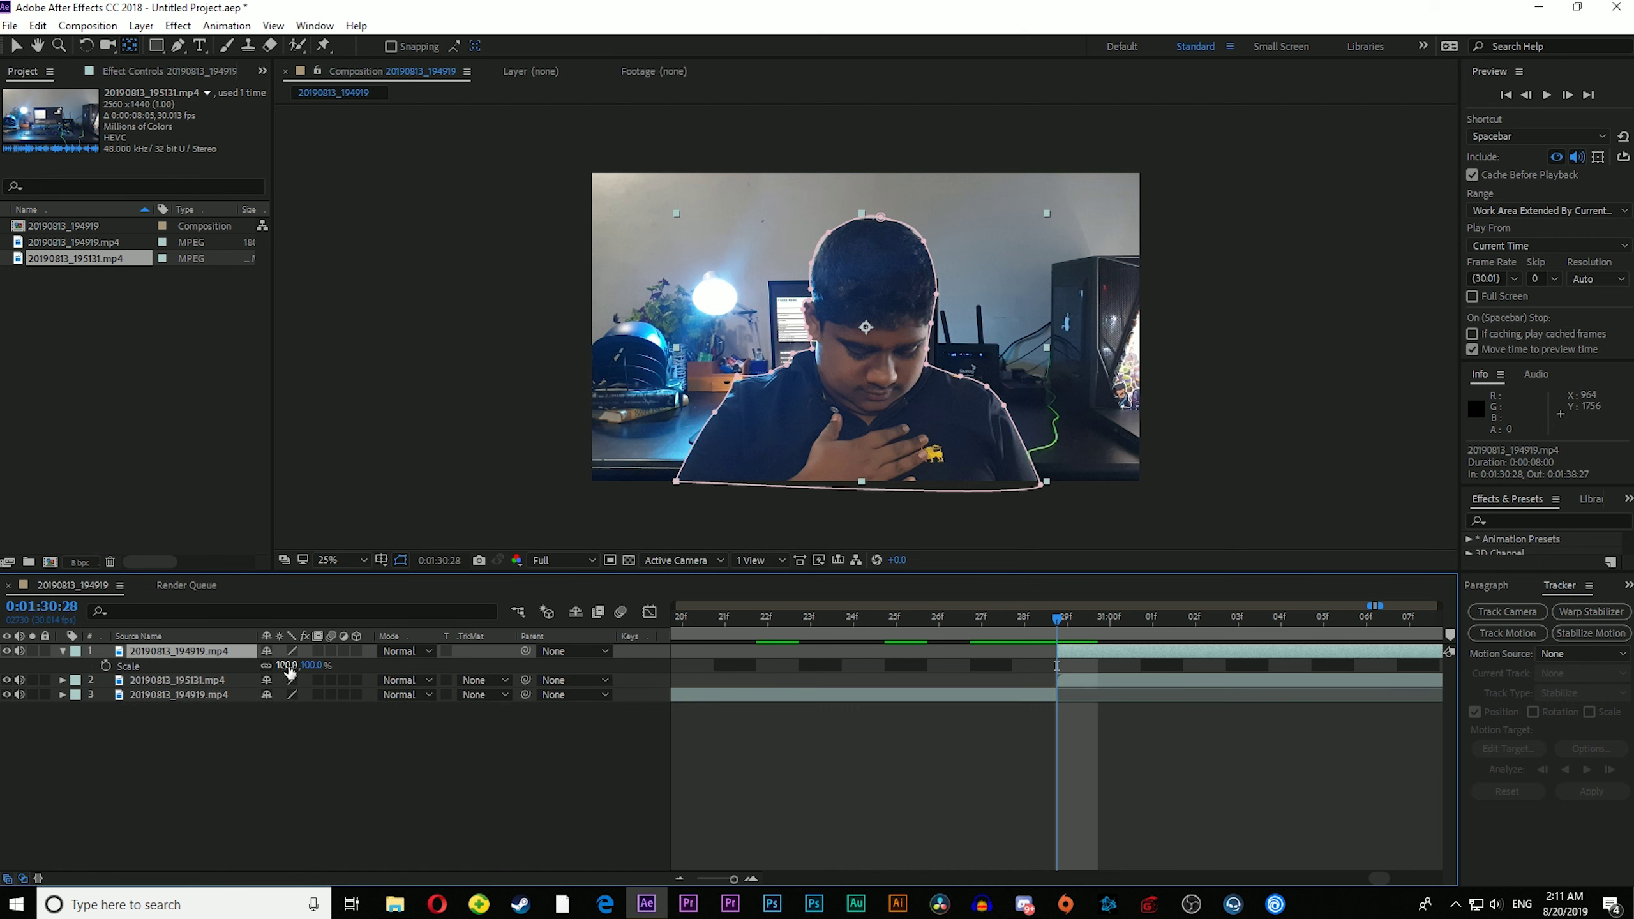
{"action": "left_click_drag", "start_coordinate": [290, 672], "coordinate": [265, 665]}
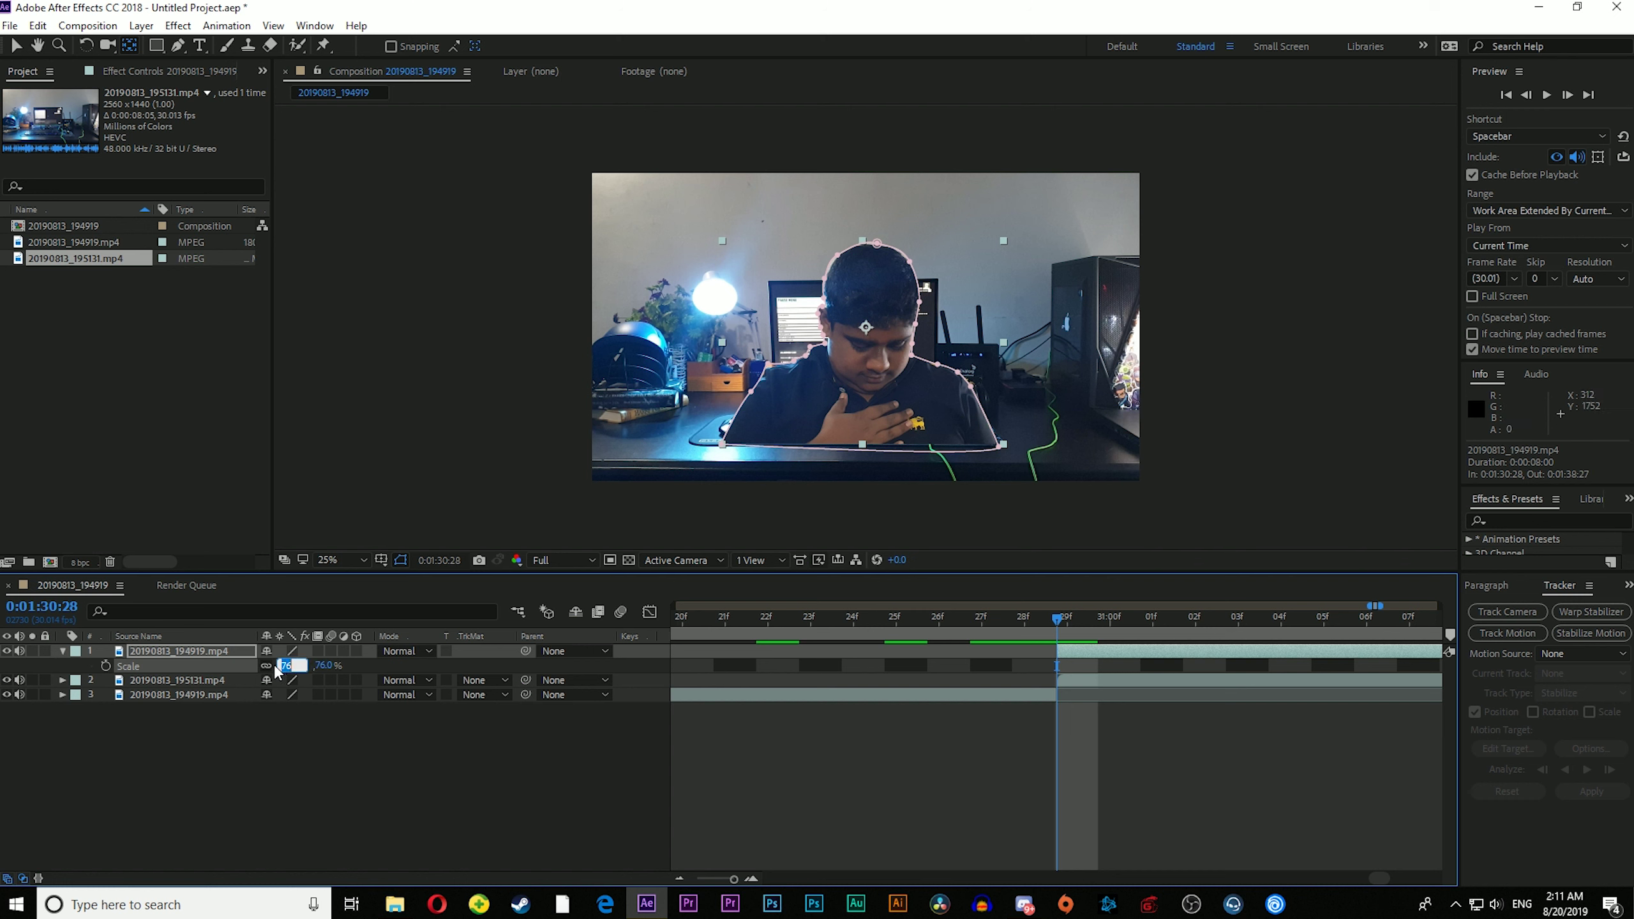
{"action": "type", "text": "100"}
{"action": "key", "text": "Return"}
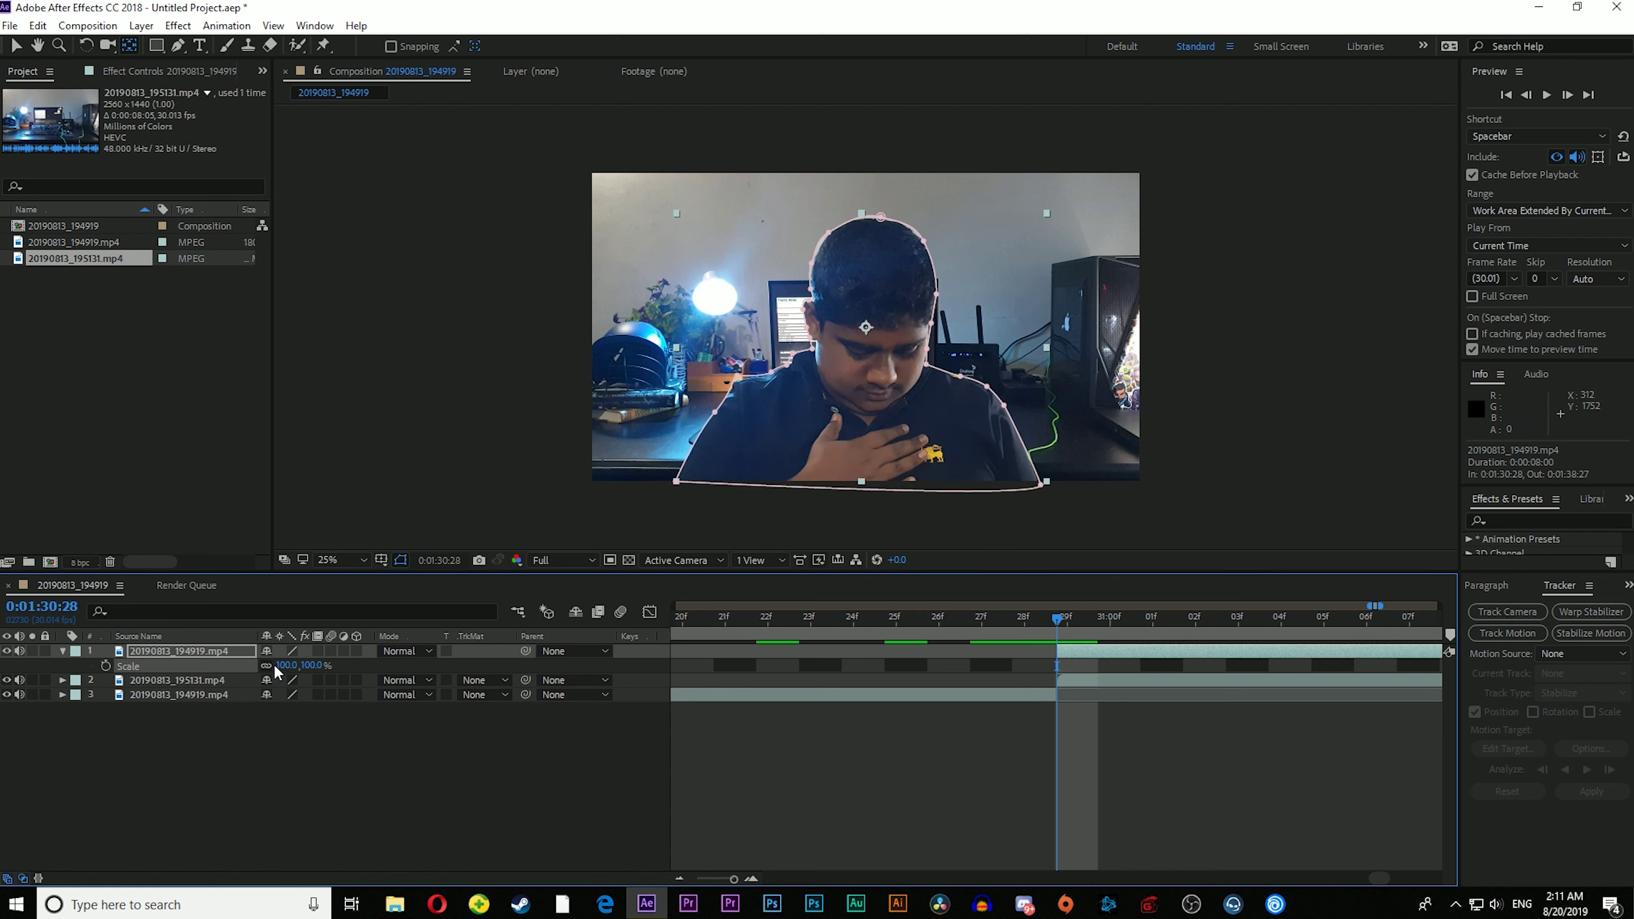
Step: Move the frozen layer's anchor point below the subject, to 1264, 1648, and test the scaling at 120% before restoring 100%
{"action": "left_click", "coordinate": [868, 375]}
{"action": "left_click_drag", "start_coordinate": [866, 373], "coordinate": [862, 524]}
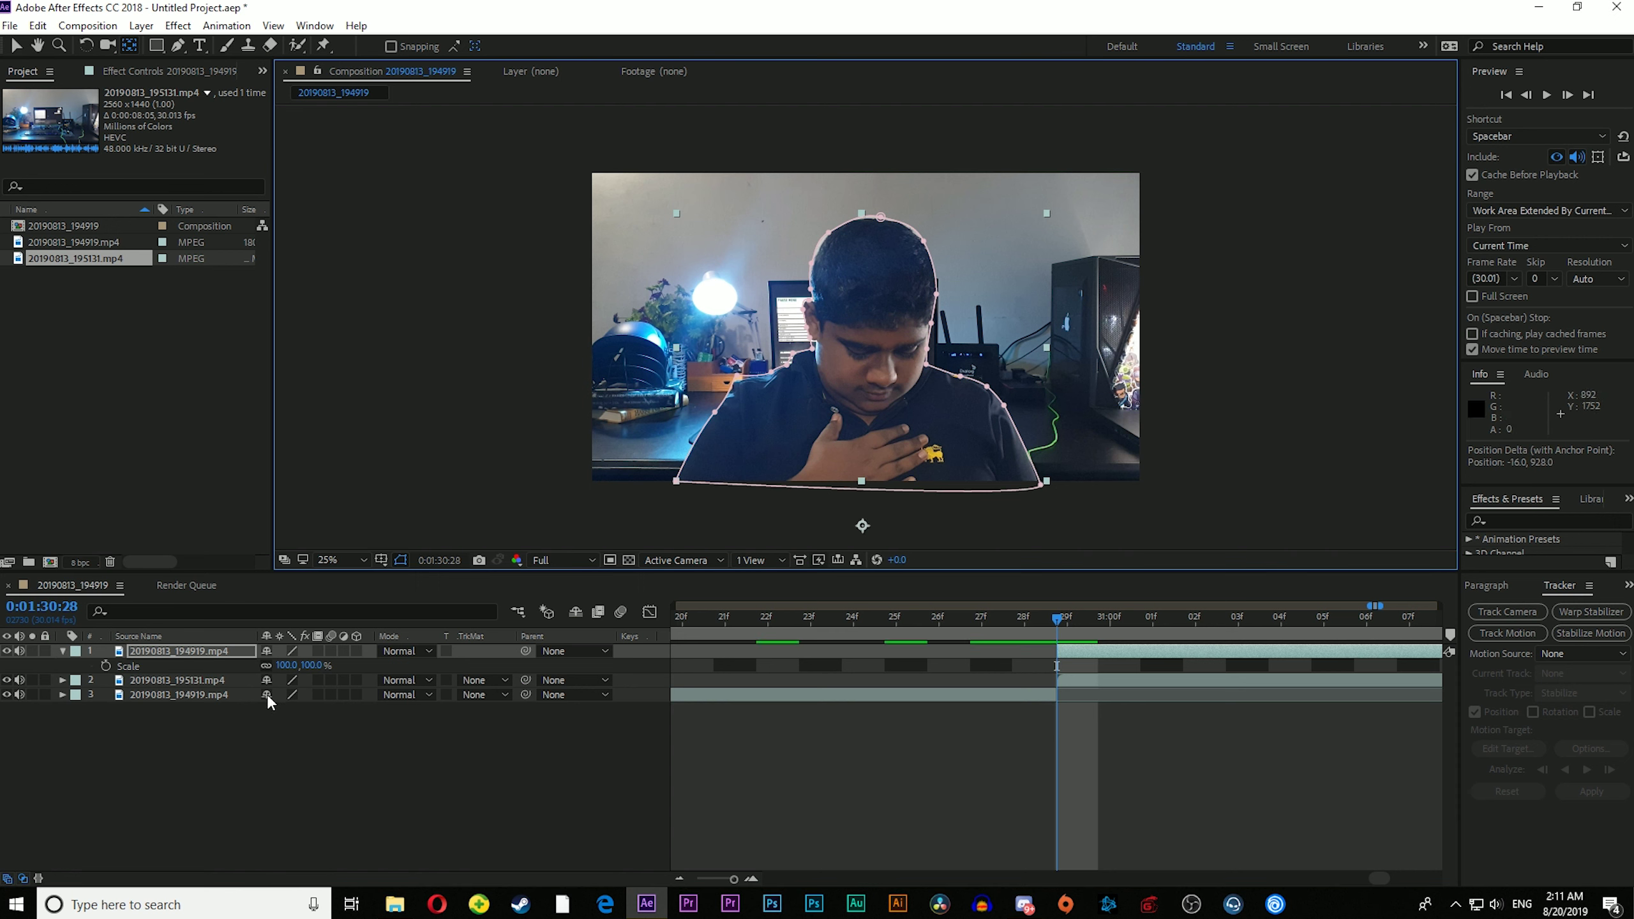
{"action": "mouse_move", "coordinate": [283, 665]}
{"action": "left_mouse_down"}
{"action": "mouse_move", "coordinate": [200, 673]}
{"action": "mouse_move", "coordinate": [301, 669]}
{"action": "left_mouse_up"}
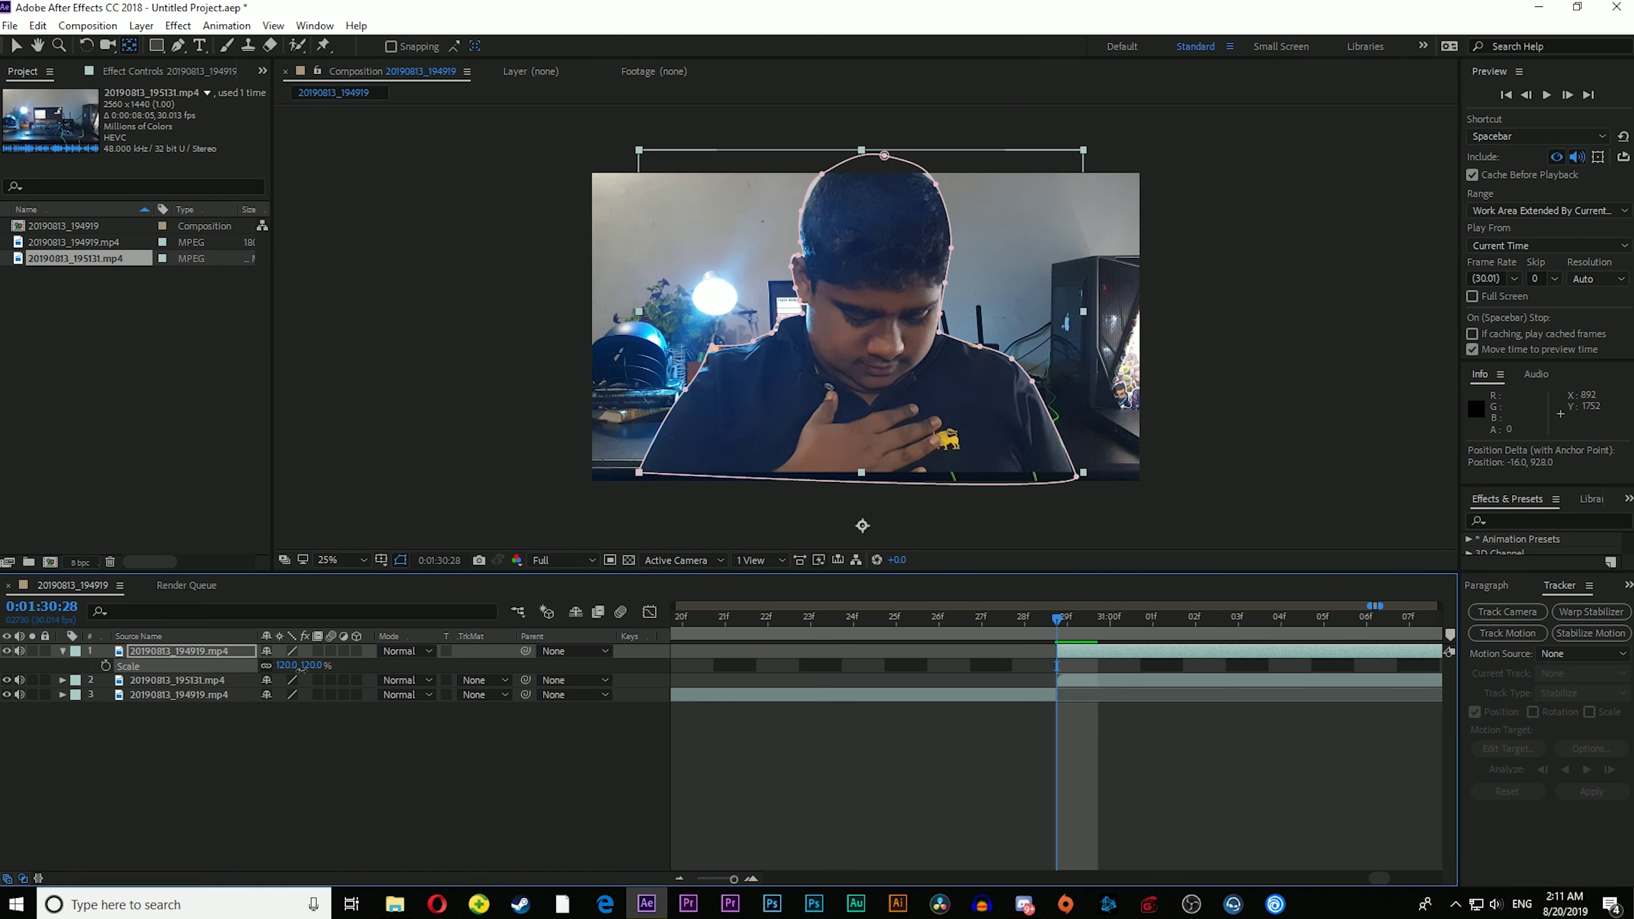
{"action": "left_click", "coordinate": [301, 667]}
{"action": "type", "text": "100"}
{"action": "key", "text": "Return"}
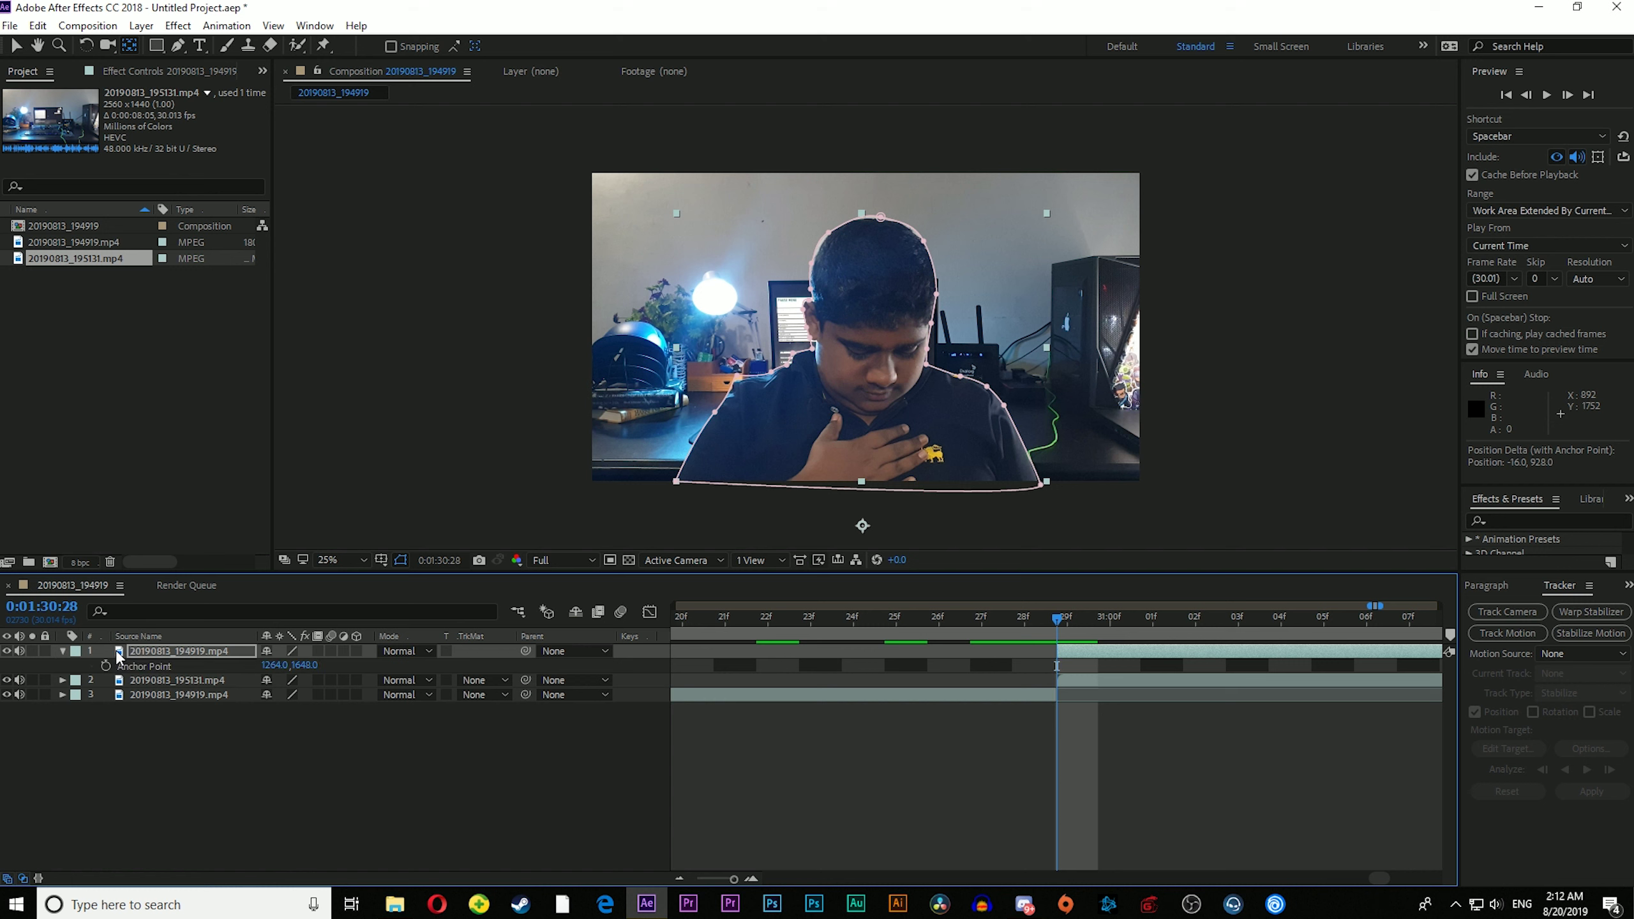
{"action": "key", "text": "s"}
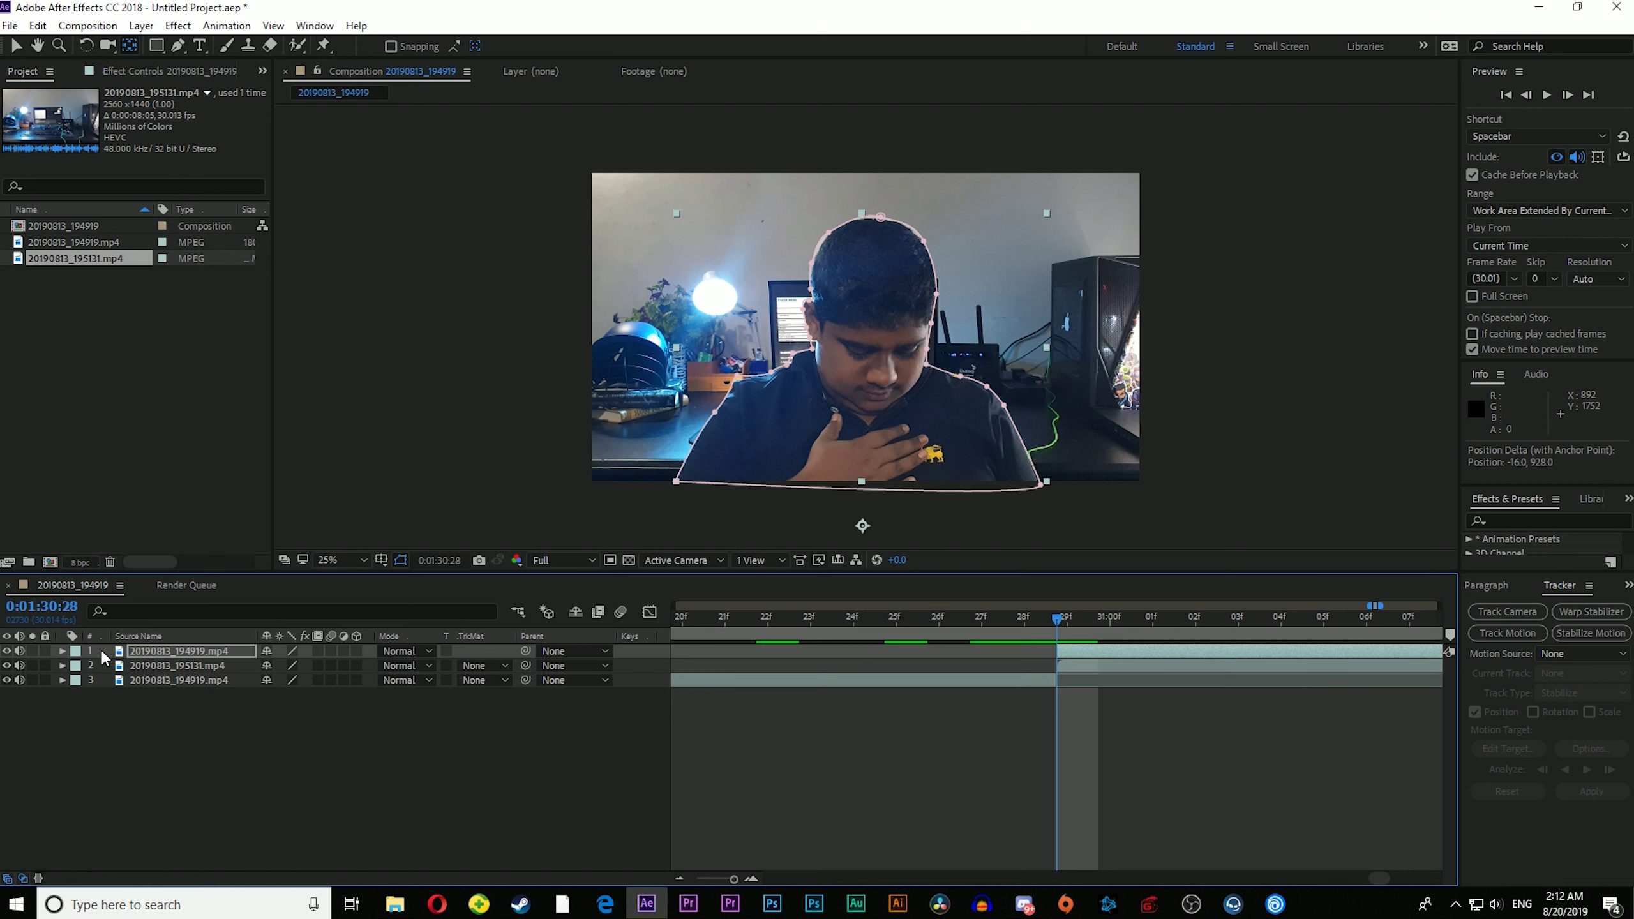
{"action": "left_click", "coordinate": [146, 648]}
{"action": "key", "text": "a"}
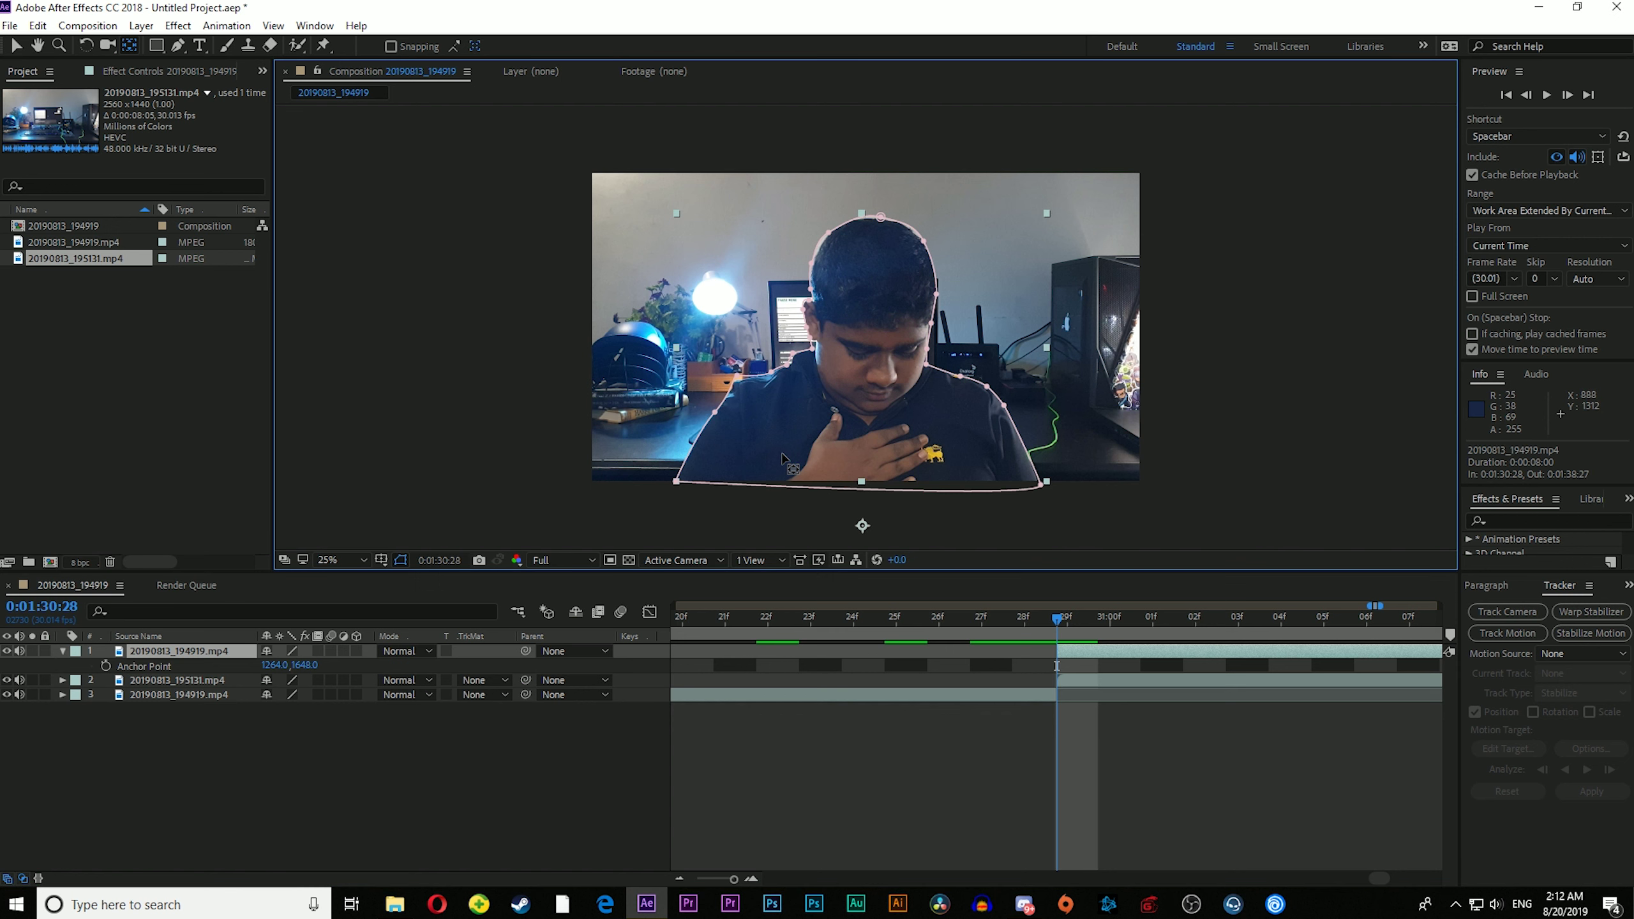
{"action": "left_click", "coordinate": [240, 649]}
{"action": "key", "text": "a"}
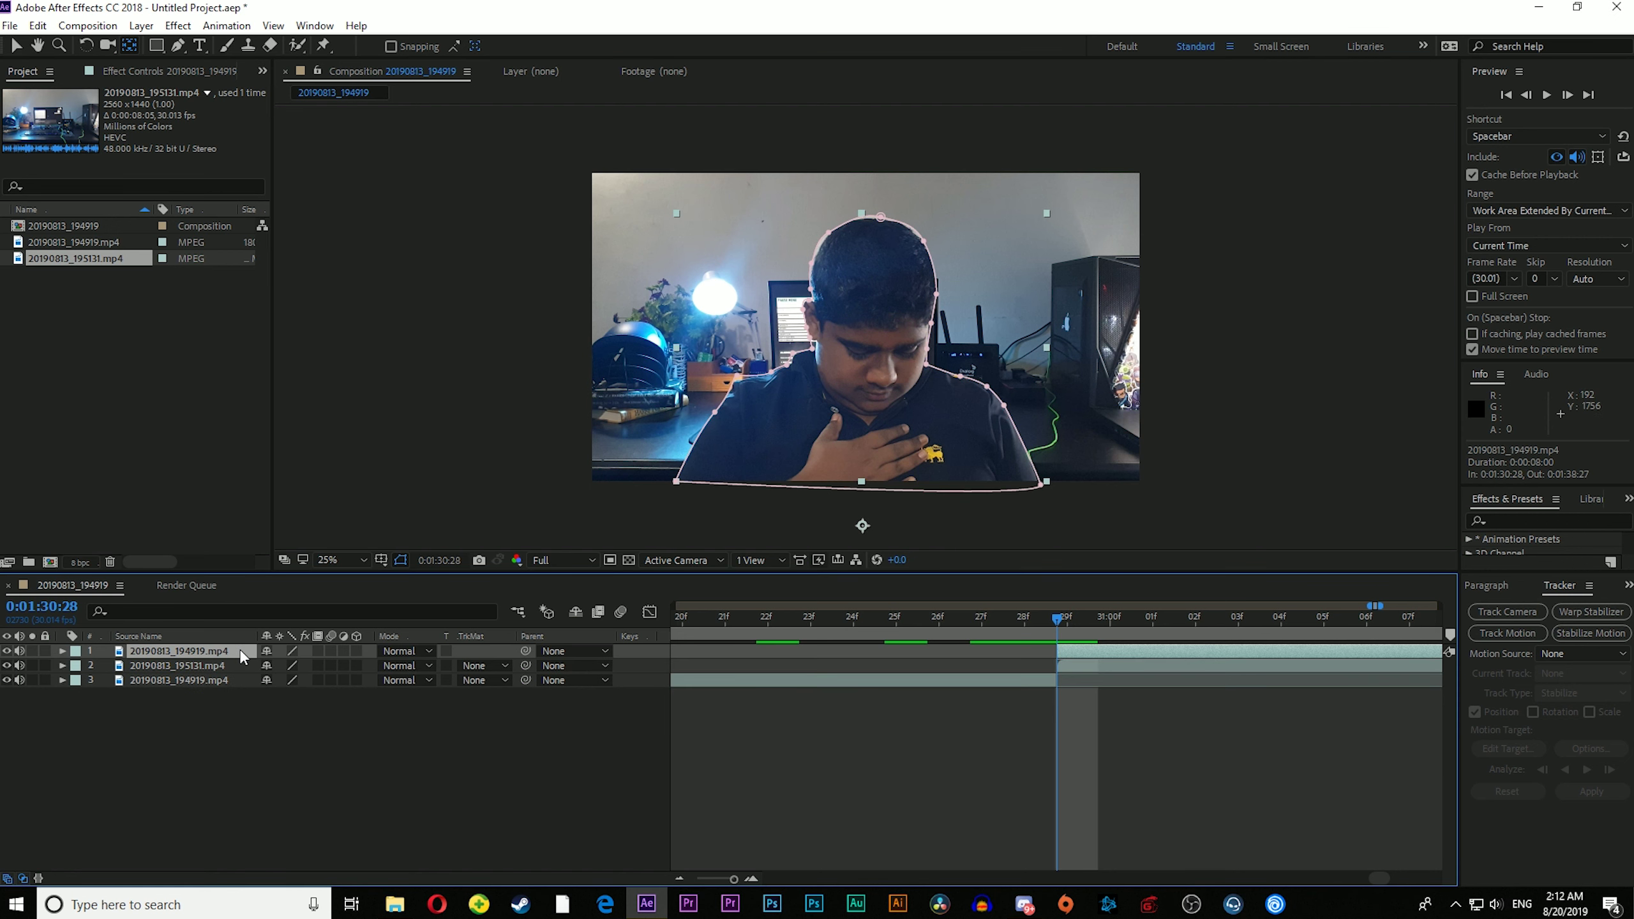
{"action": "key", "text": "a"}
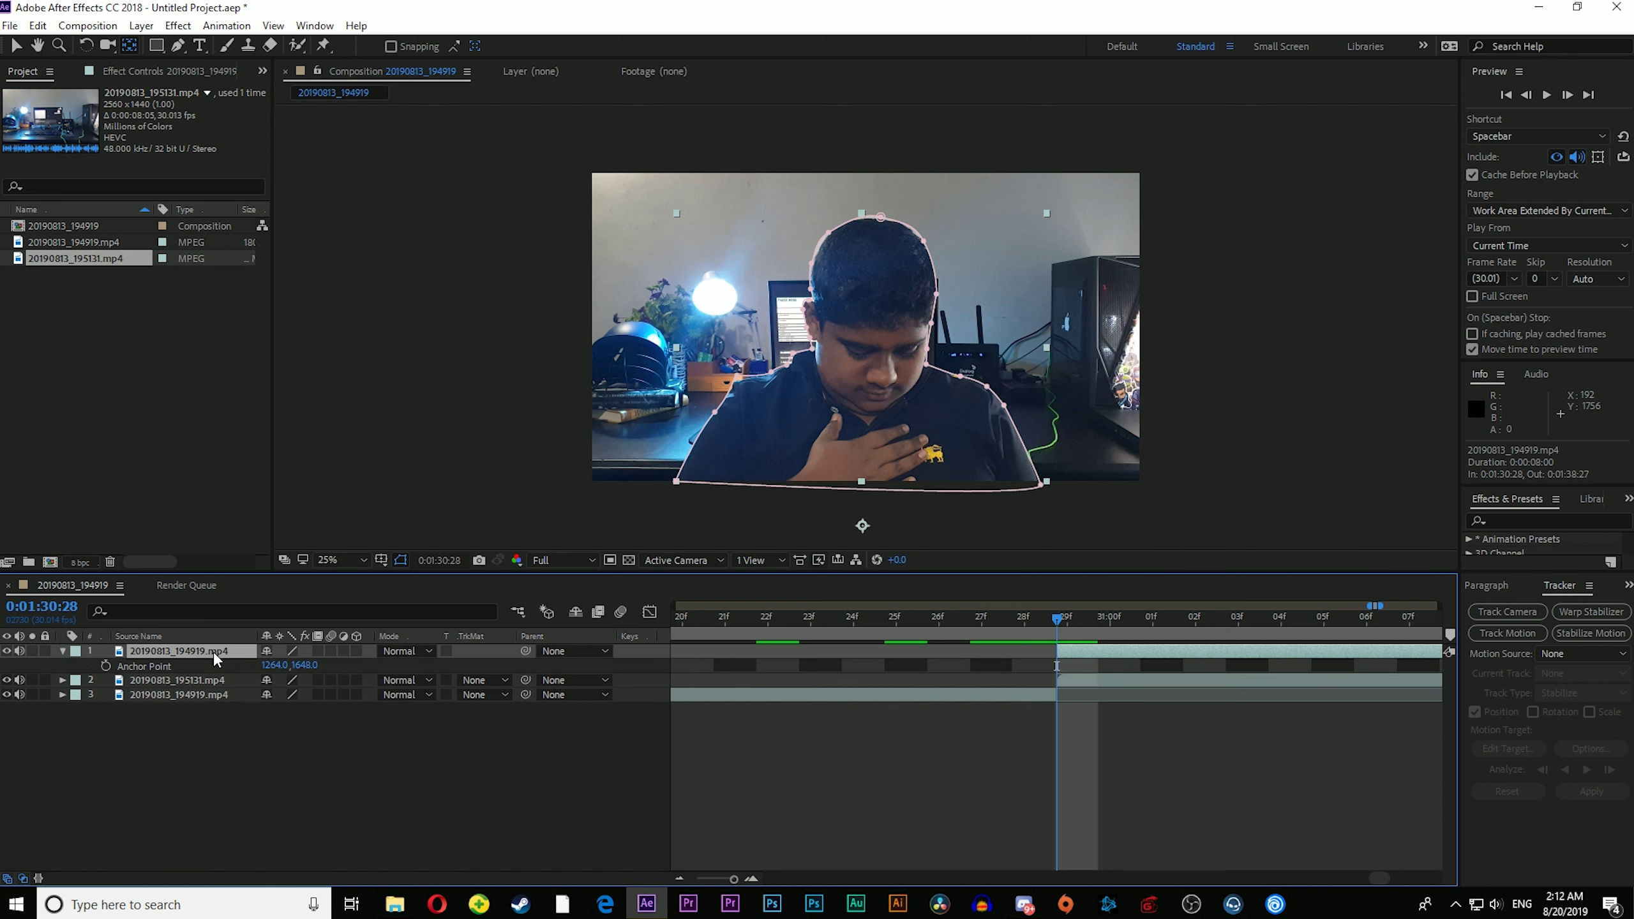
Step: Keyframe the frozen layer's Scale at 100% at 0:01:30:28 and at 8% at 0:01:31:02
{"action": "left_click", "coordinate": [65, 649]}
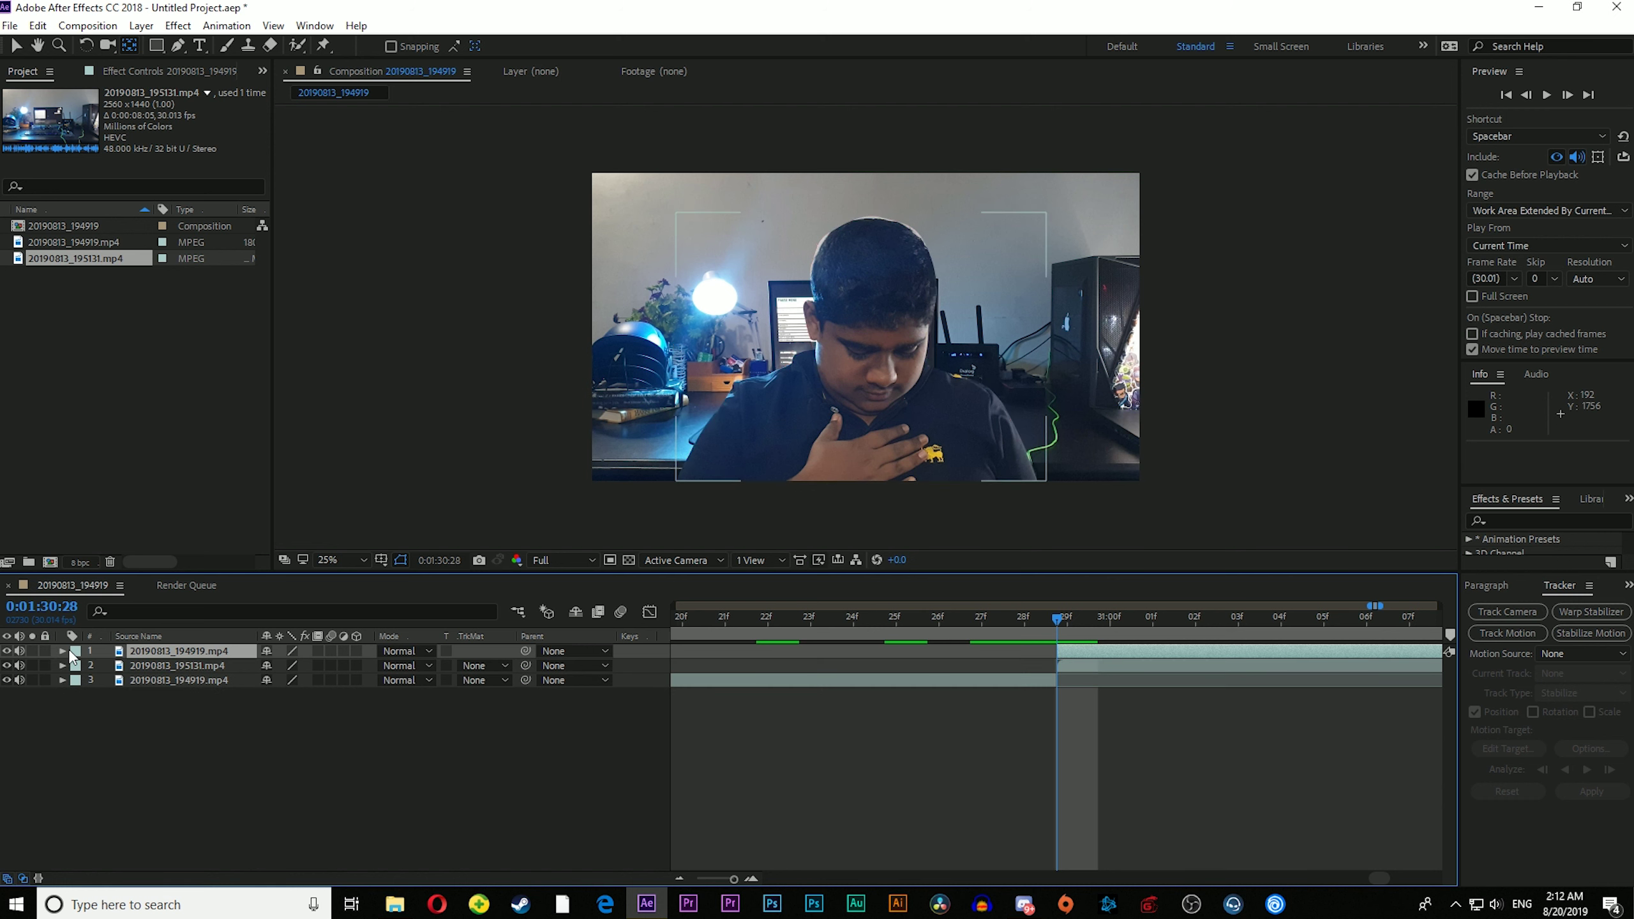
{"action": "left_click", "coordinate": [65, 652]}
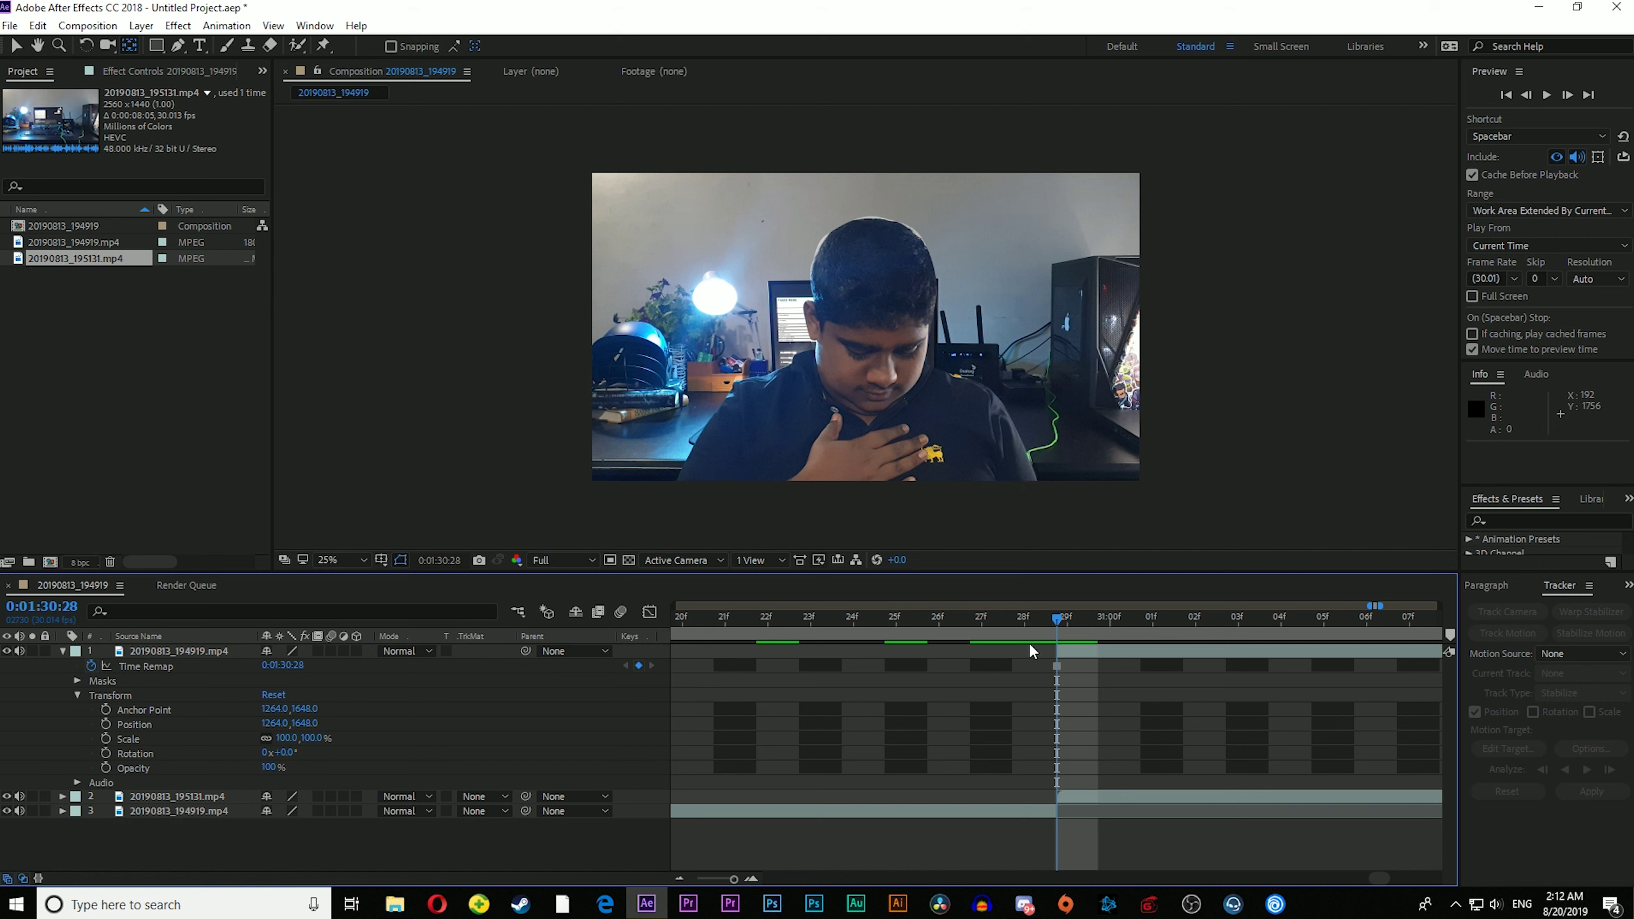
{"action": "left_click", "coordinate": [1099, 651]}
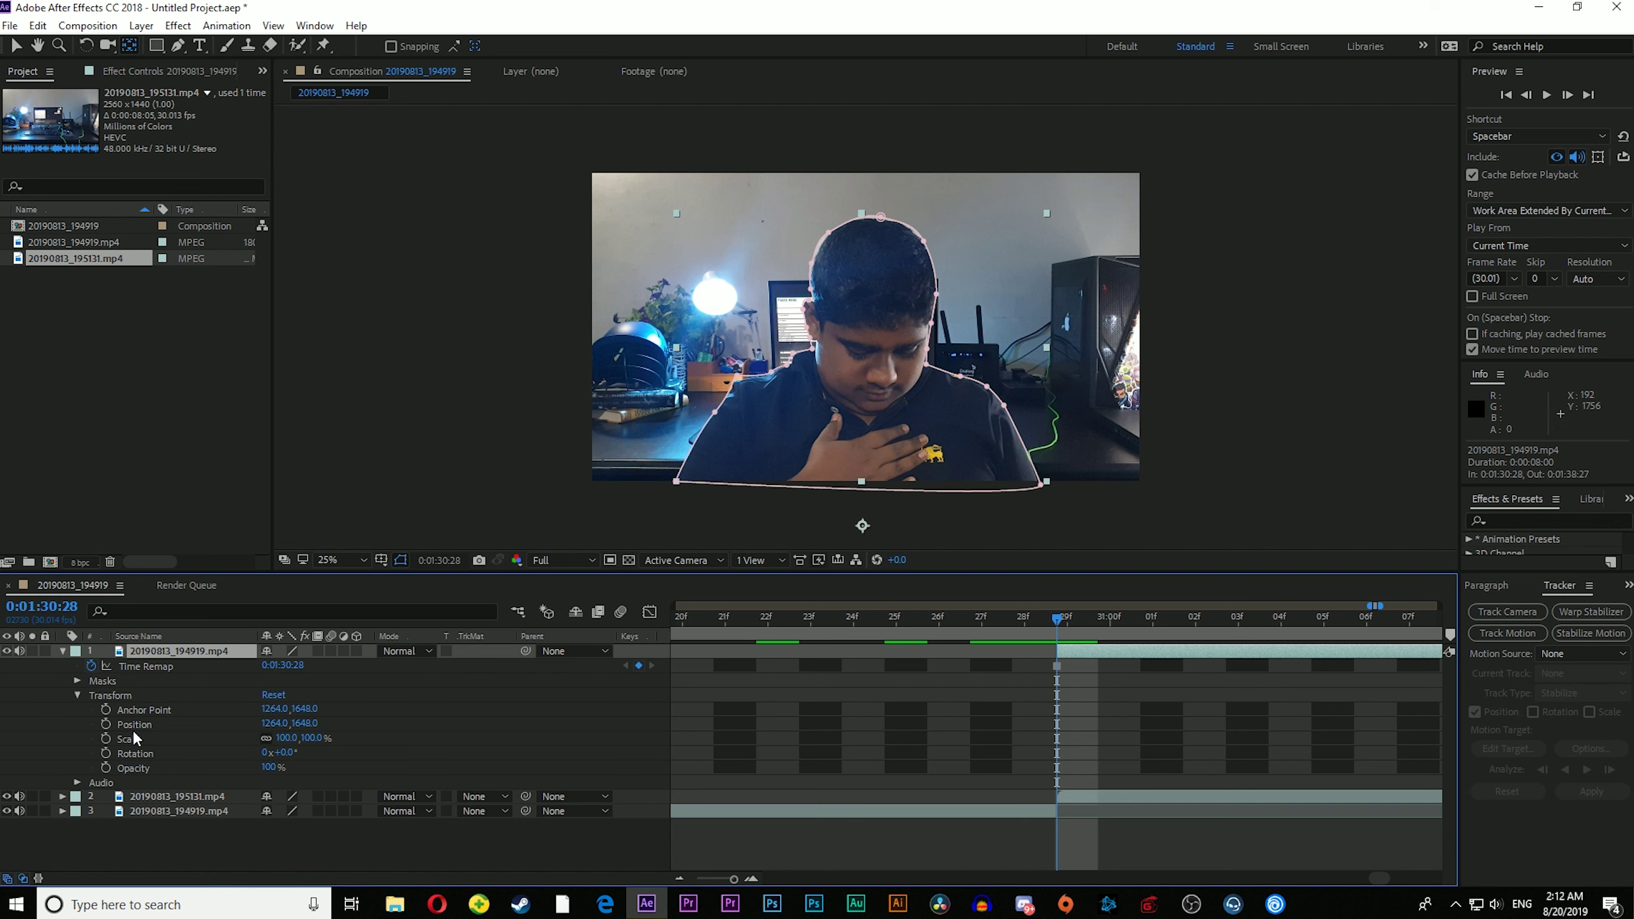
{"action": "left_click", "coordinate": [106, 739]}
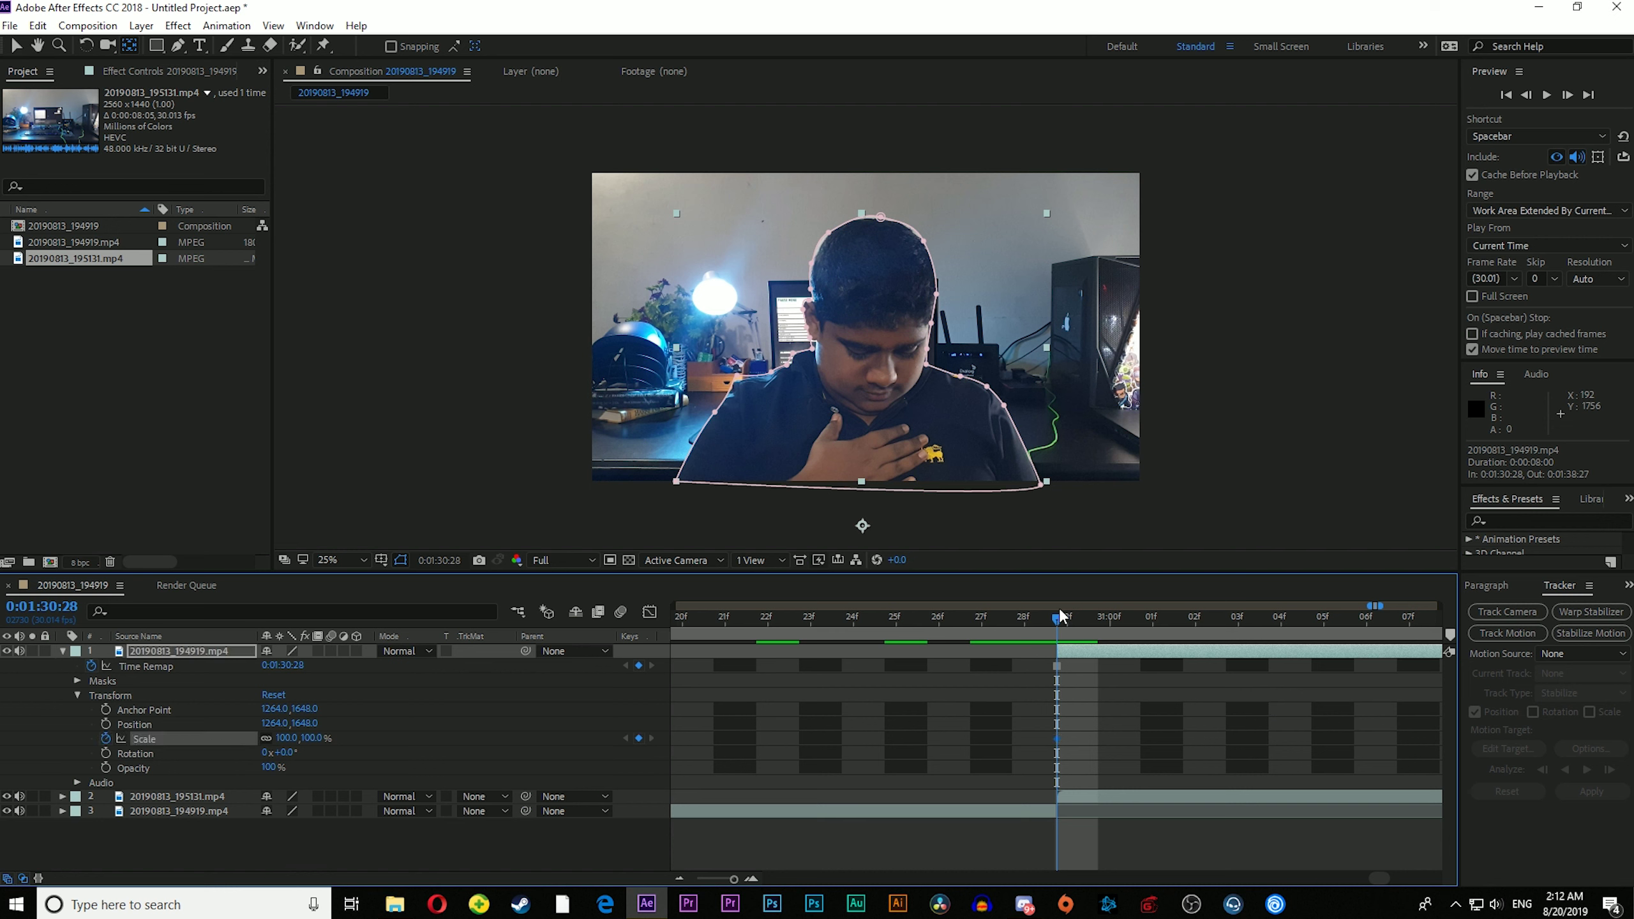
{"action": "left_click_drag", "start_coordinate": [1063, 618], "coordinate": [1212, 652]}
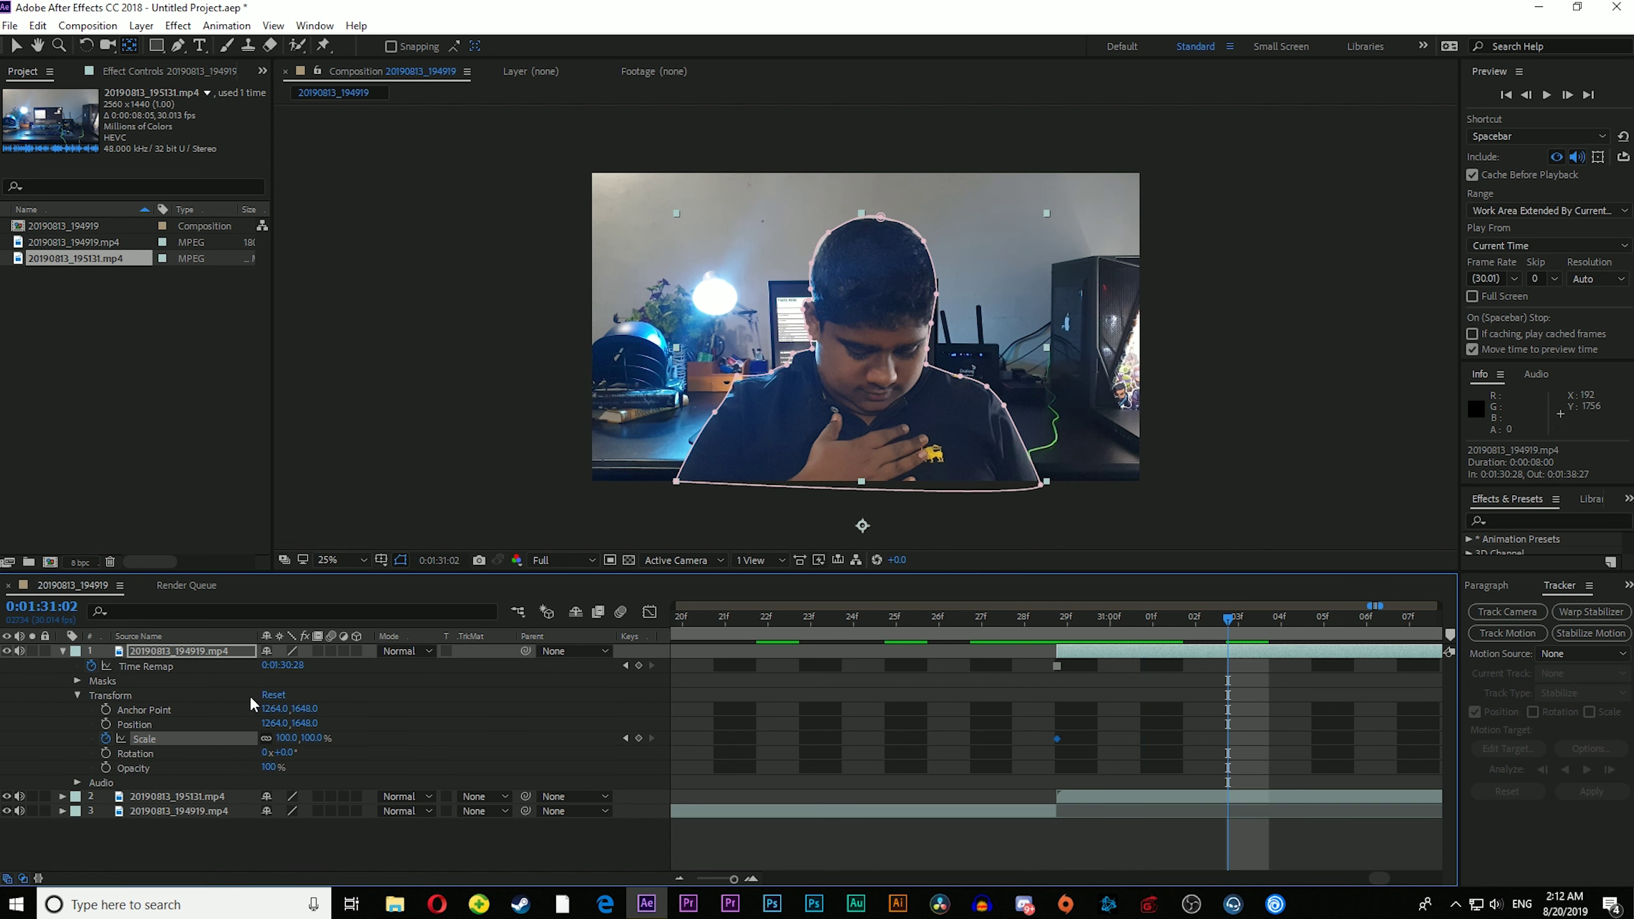
{"action": "left_click_drag", "start_coordinate": [278, 745], "coordinate": [209, 751]}
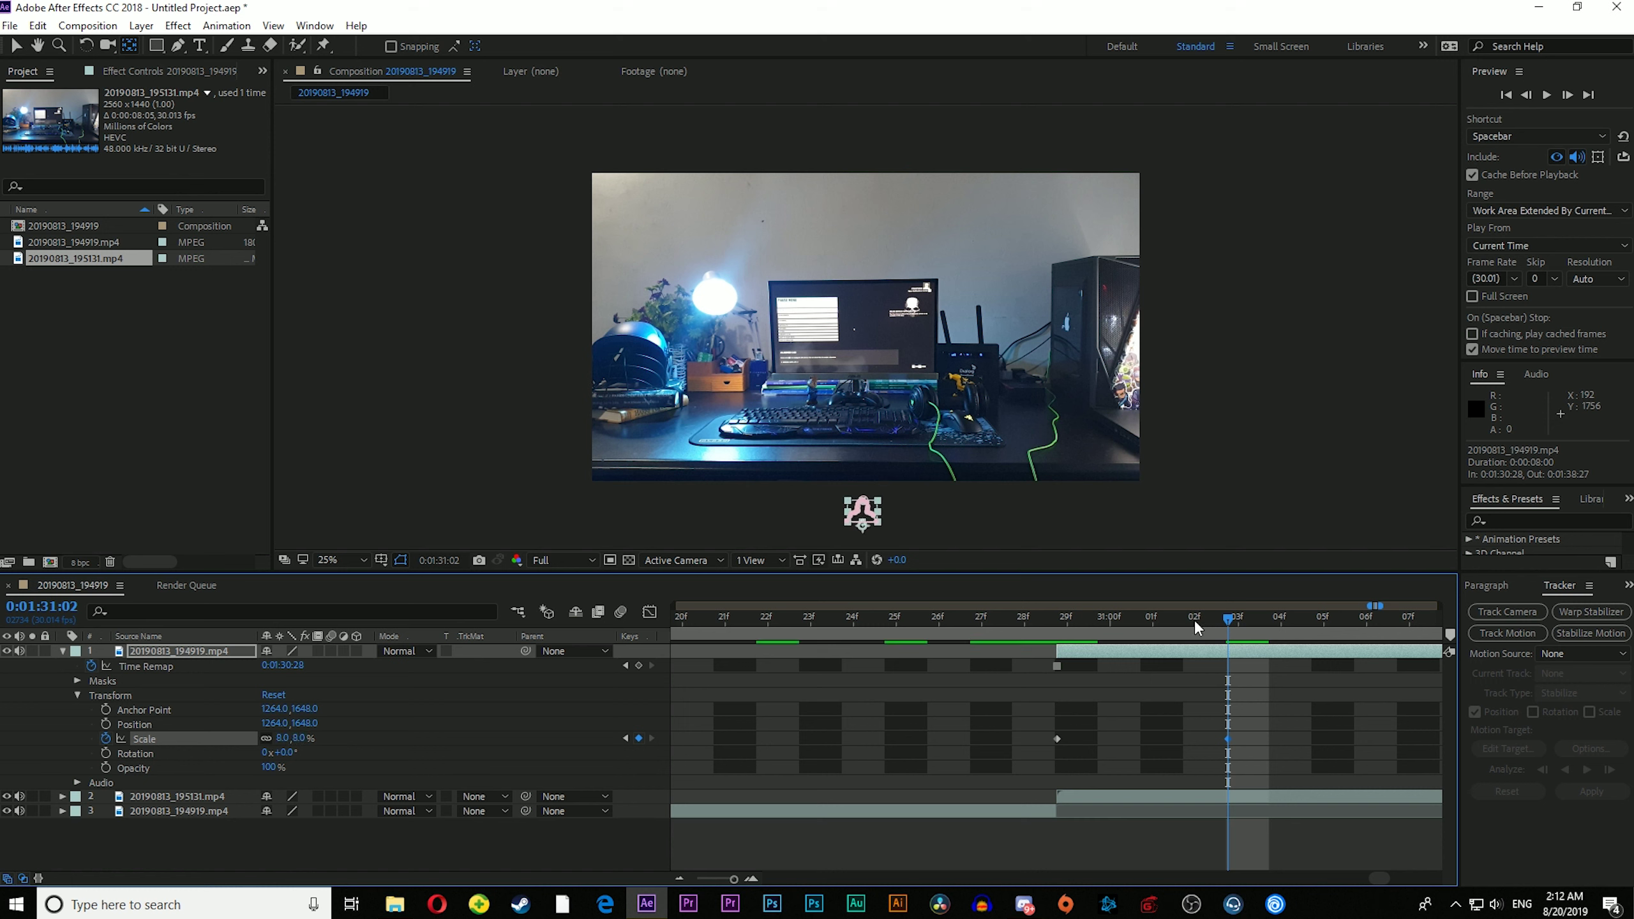
{"action": "left_click_drag", "start_coordinate": [1194, 619], "coordinate": [1052, 689]}
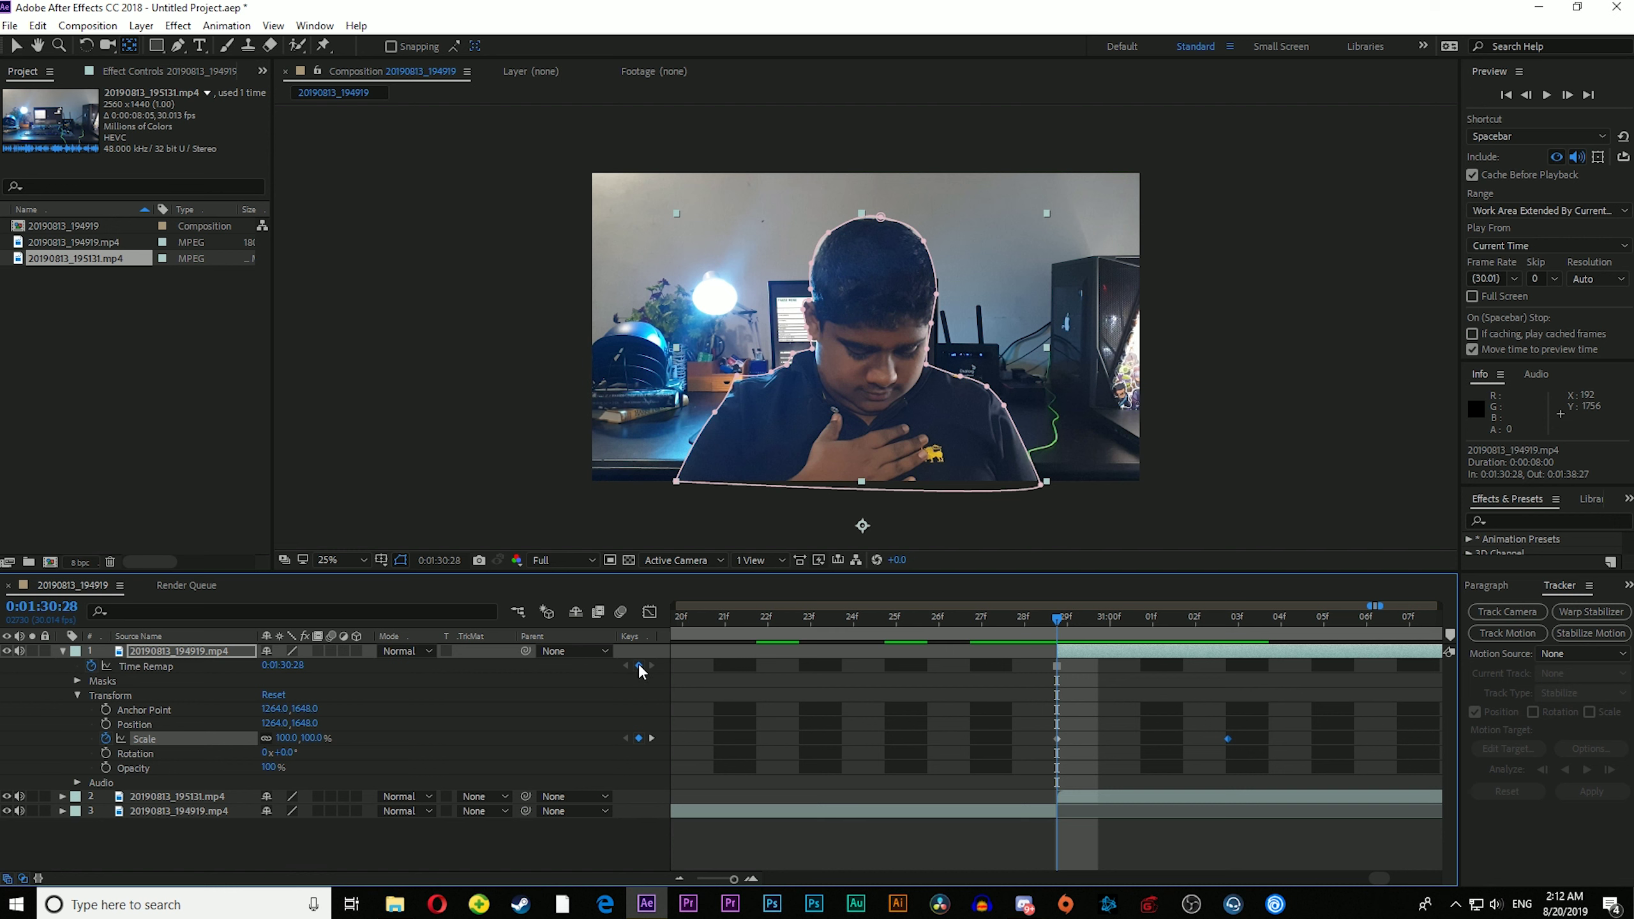
Step: Enable motion blur for the composition and for the frozen layer
{"action": "left_click", "coordinate": [624, 610]}
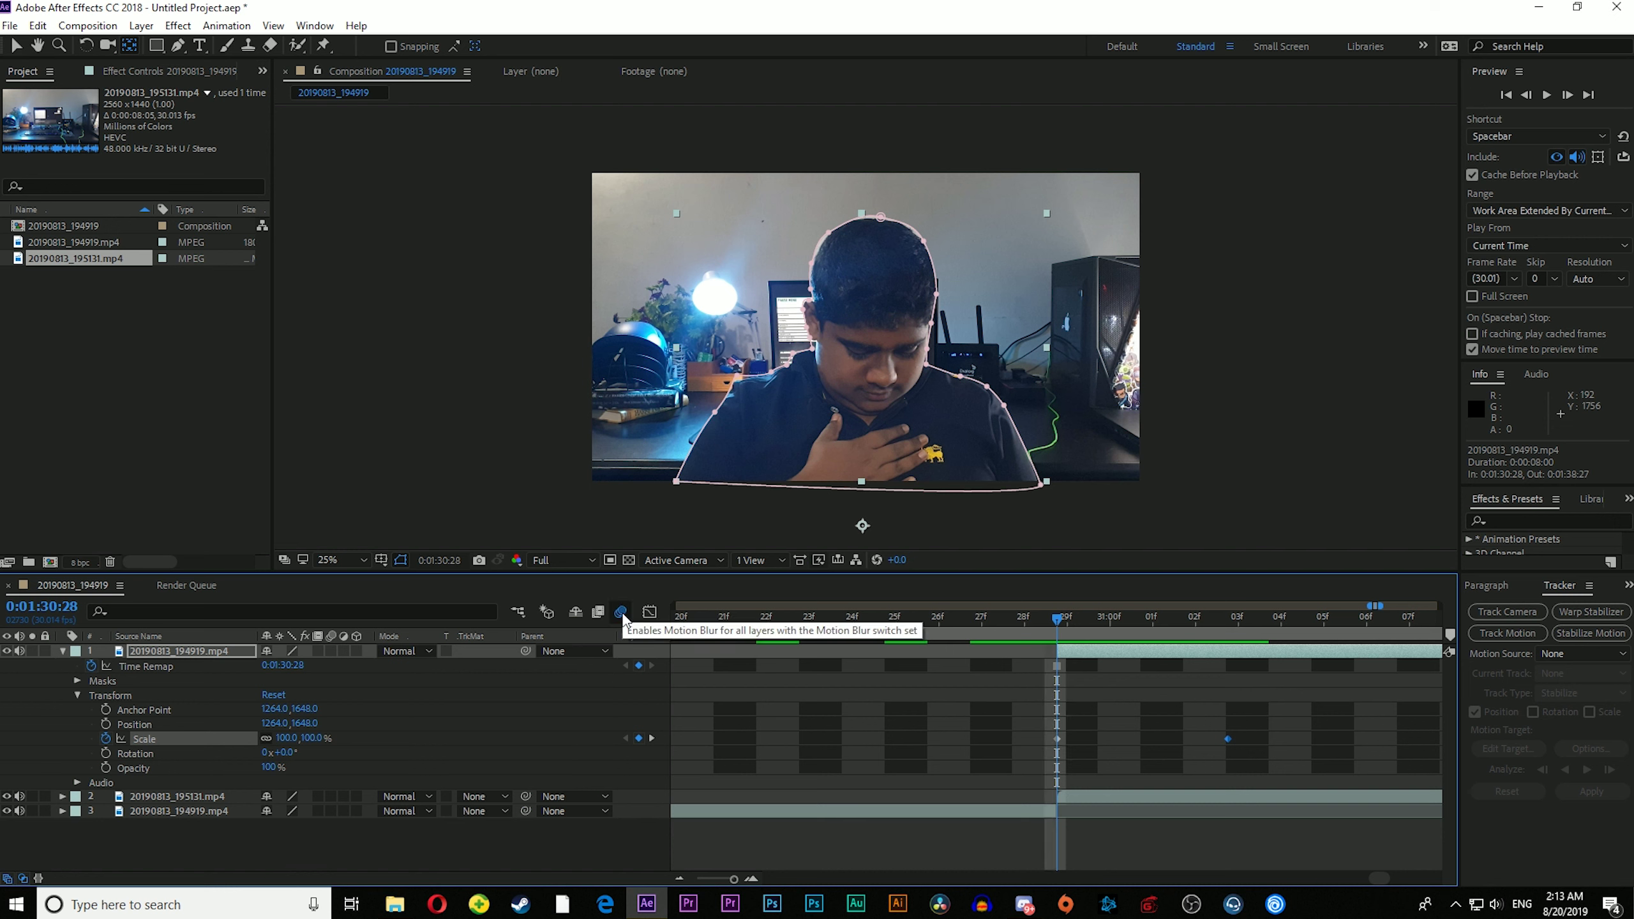
{"action": "left_click", "coordinate": [332, 652]}
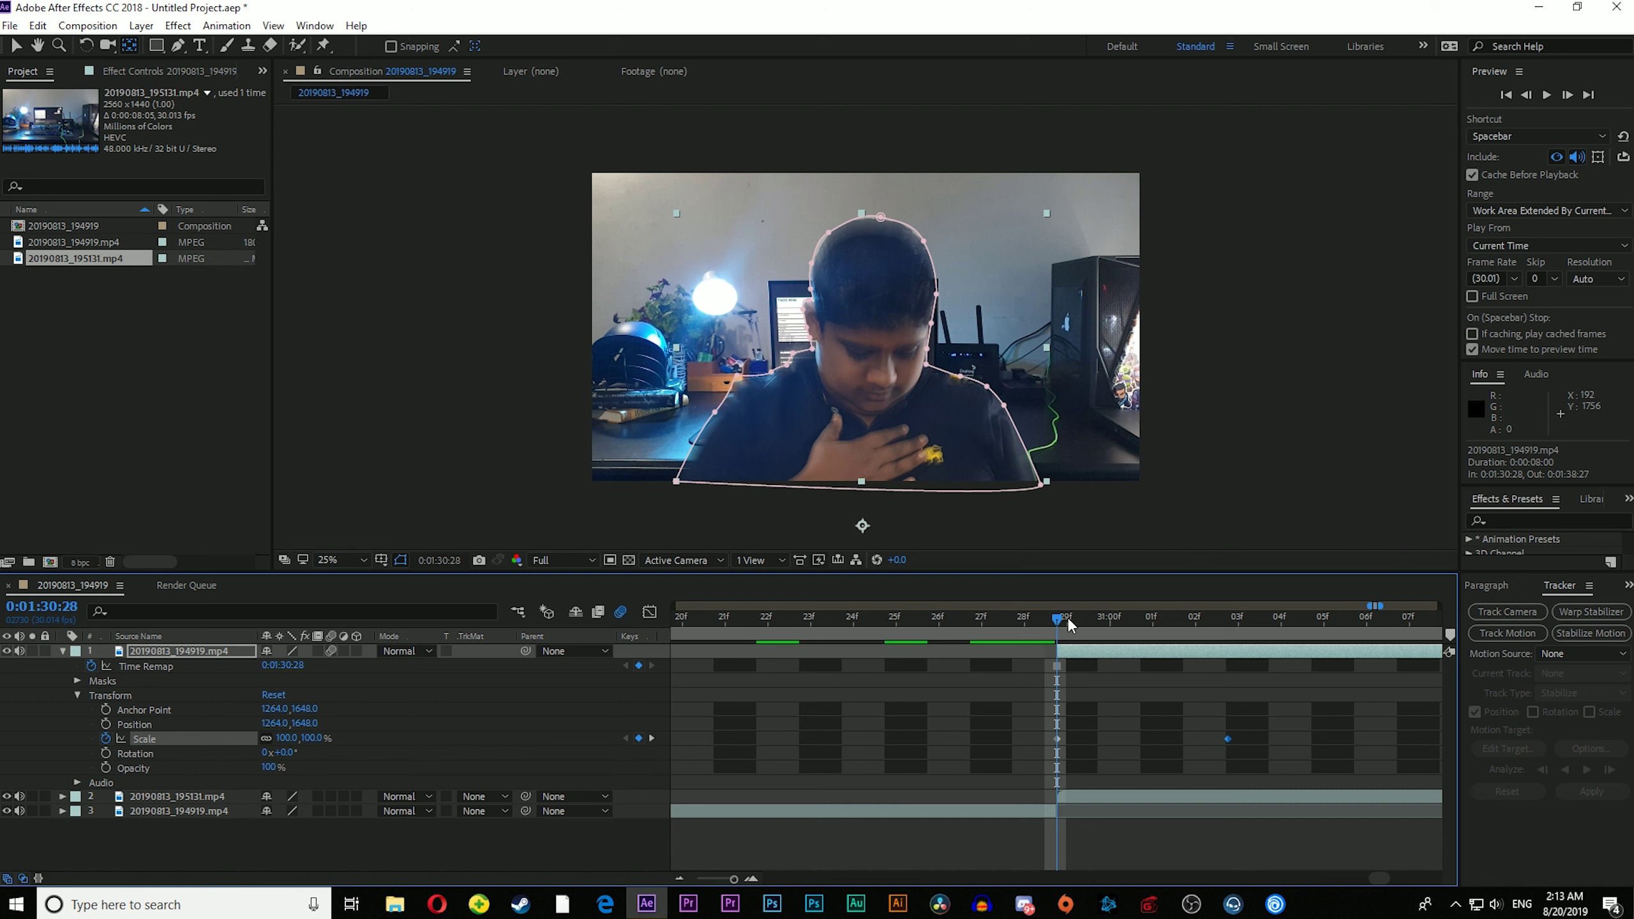
{"action": "mouse_move", "coordinate": [1068, 619]}
{"action": "left_mouse_down"}
{"action": "mouse_move", "coordinate": [1144, 635]}
{"action": "mouse_move", "coordinate": [1068, 645]}
{"action": "left_mouse_up"}
Step: Collapse the masked frozen layer's properties and duplicate the layer
{"action": "left_click", "coordinate": [62, 649]}
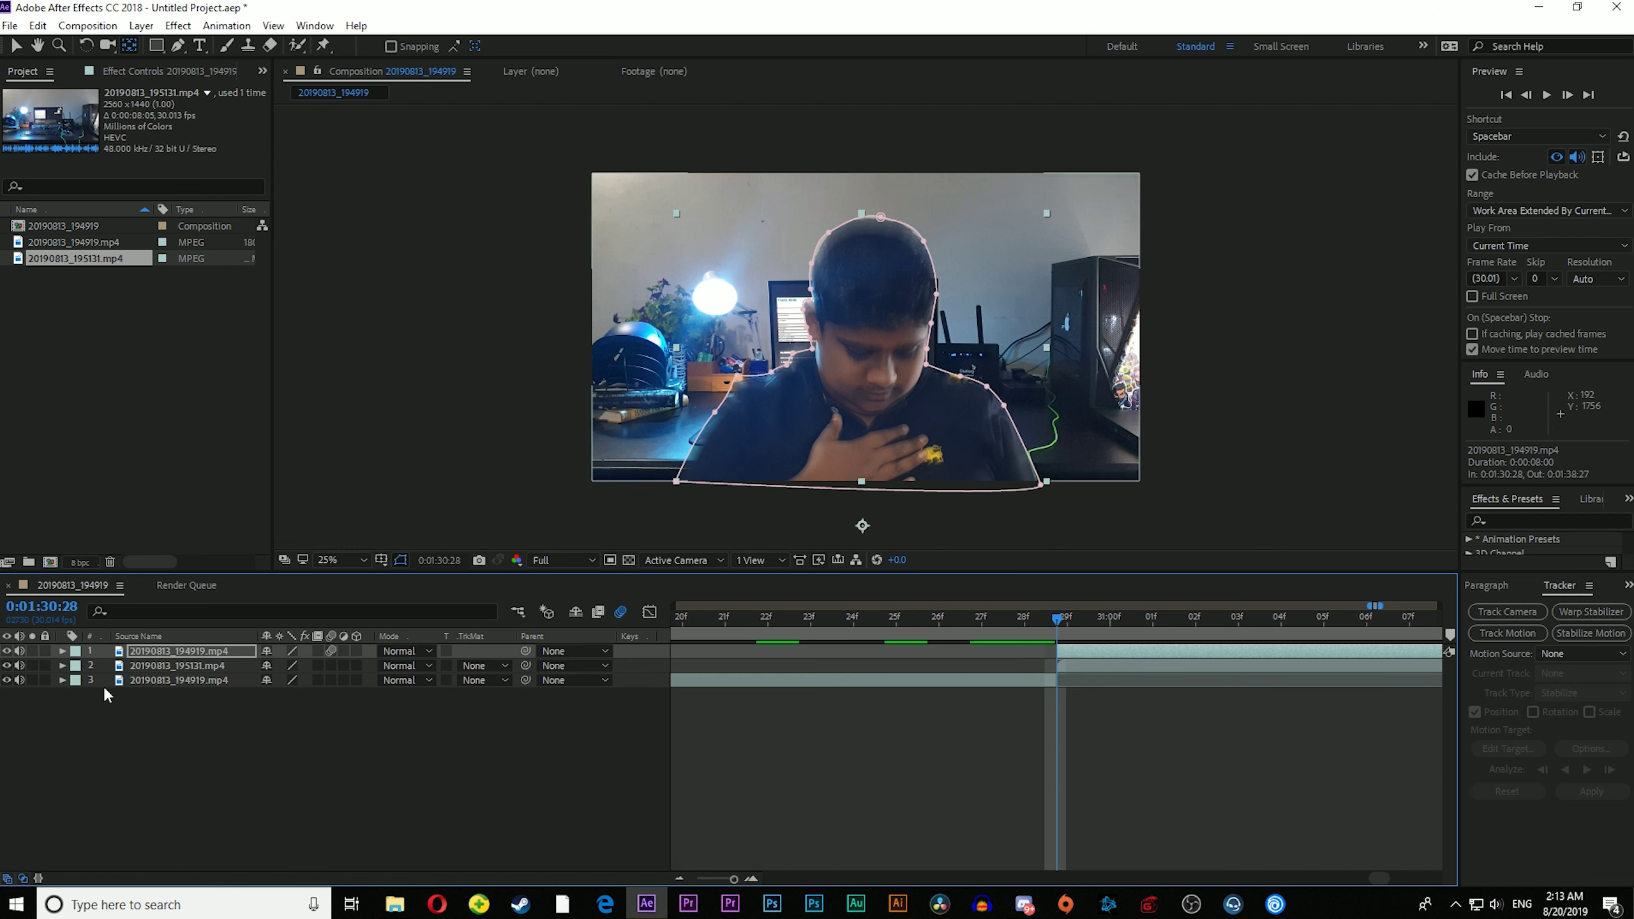
{"action": "right_click", "coordinate": [166, 651]}
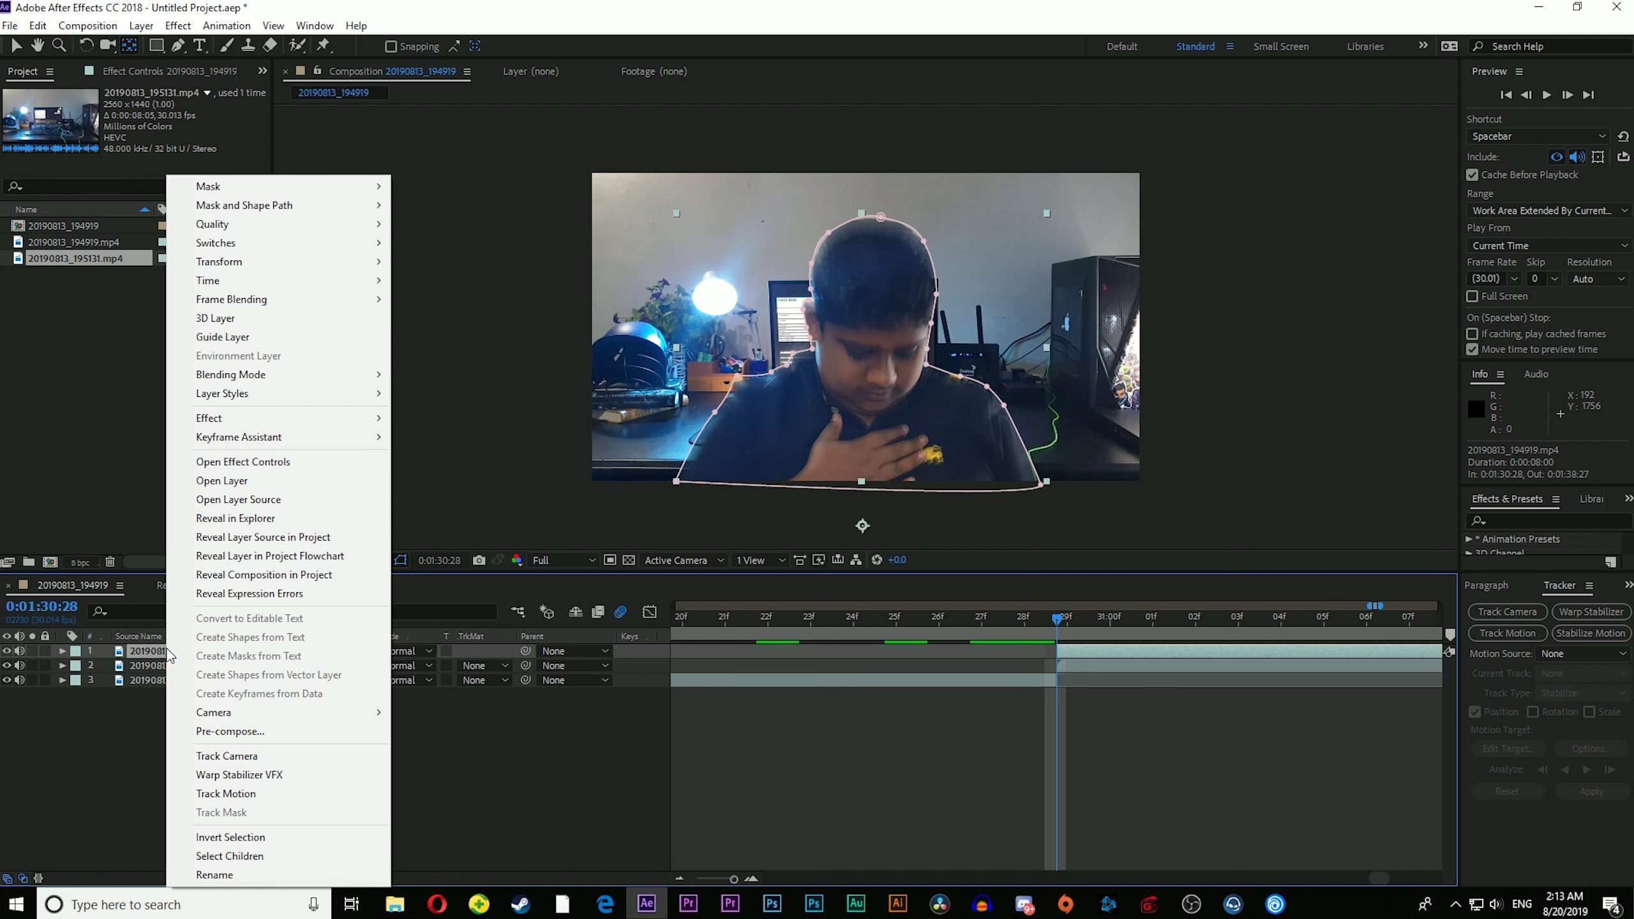
{"action": "left_click", "coordinate": [122, 739]}
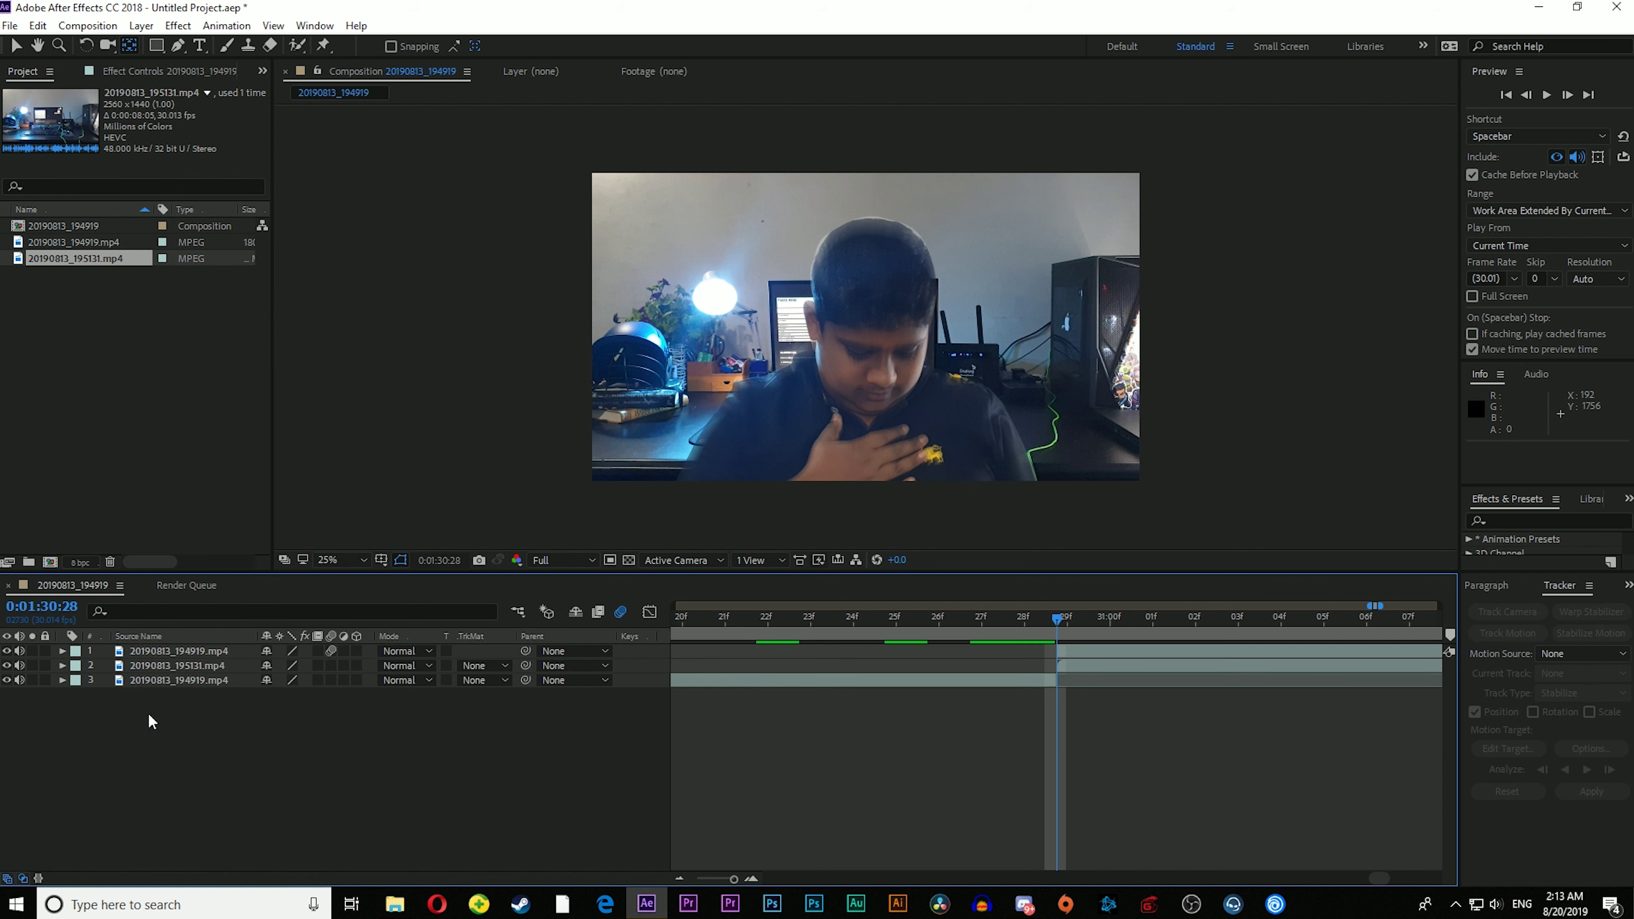
{"action": "left_click", "coordinate": [158, 654]}
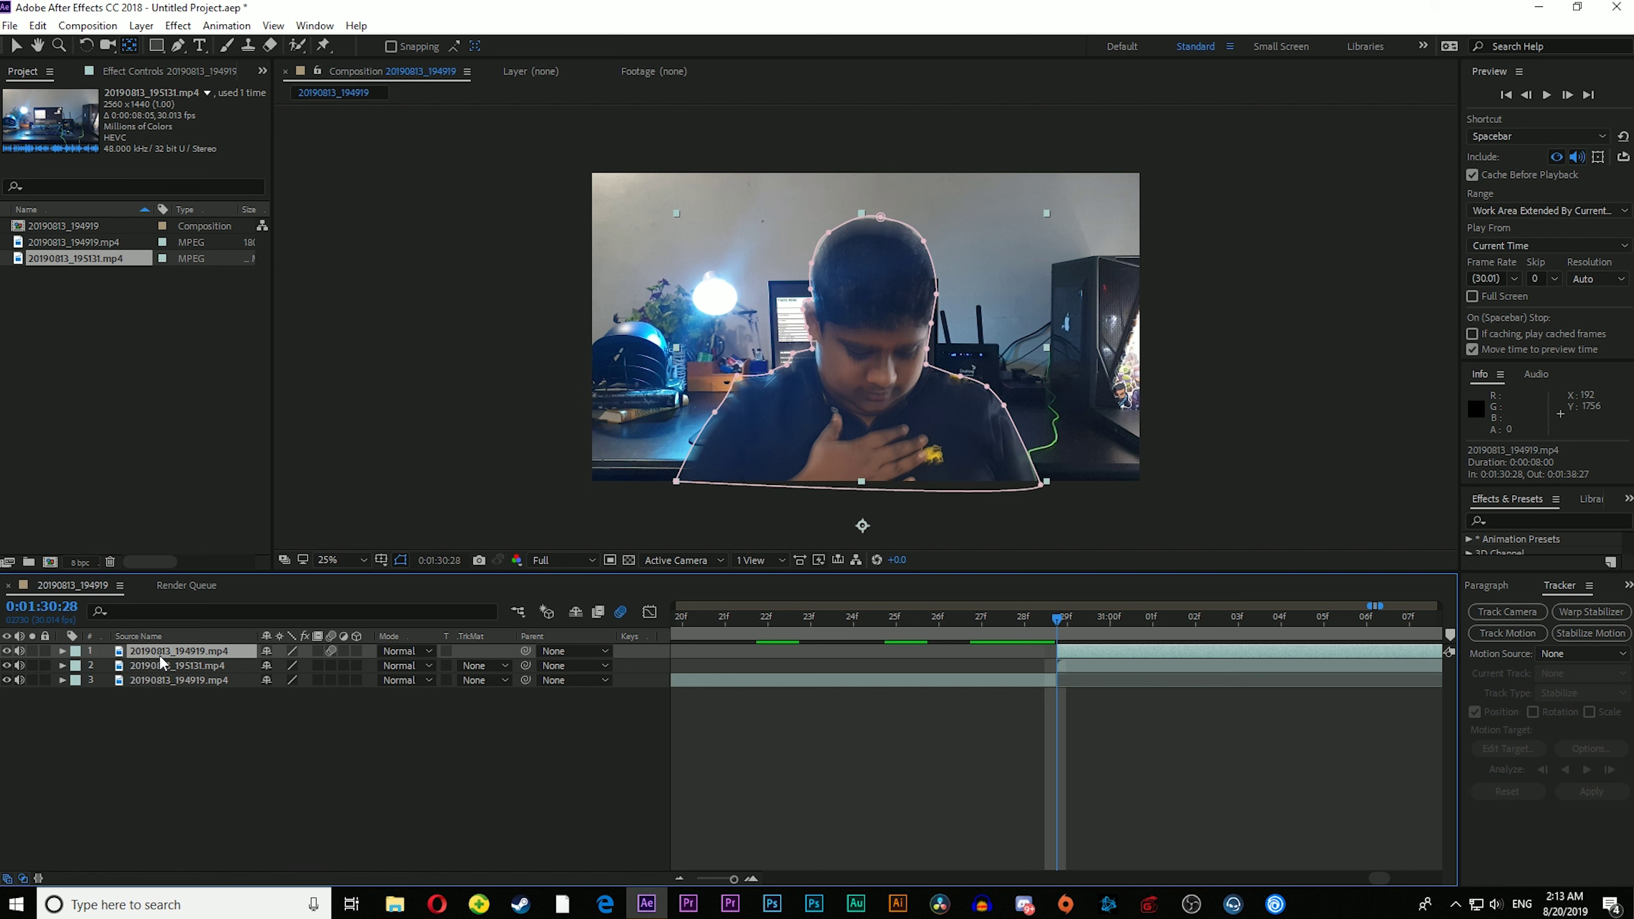
{"action": "key", "text": "ctrl+d"}
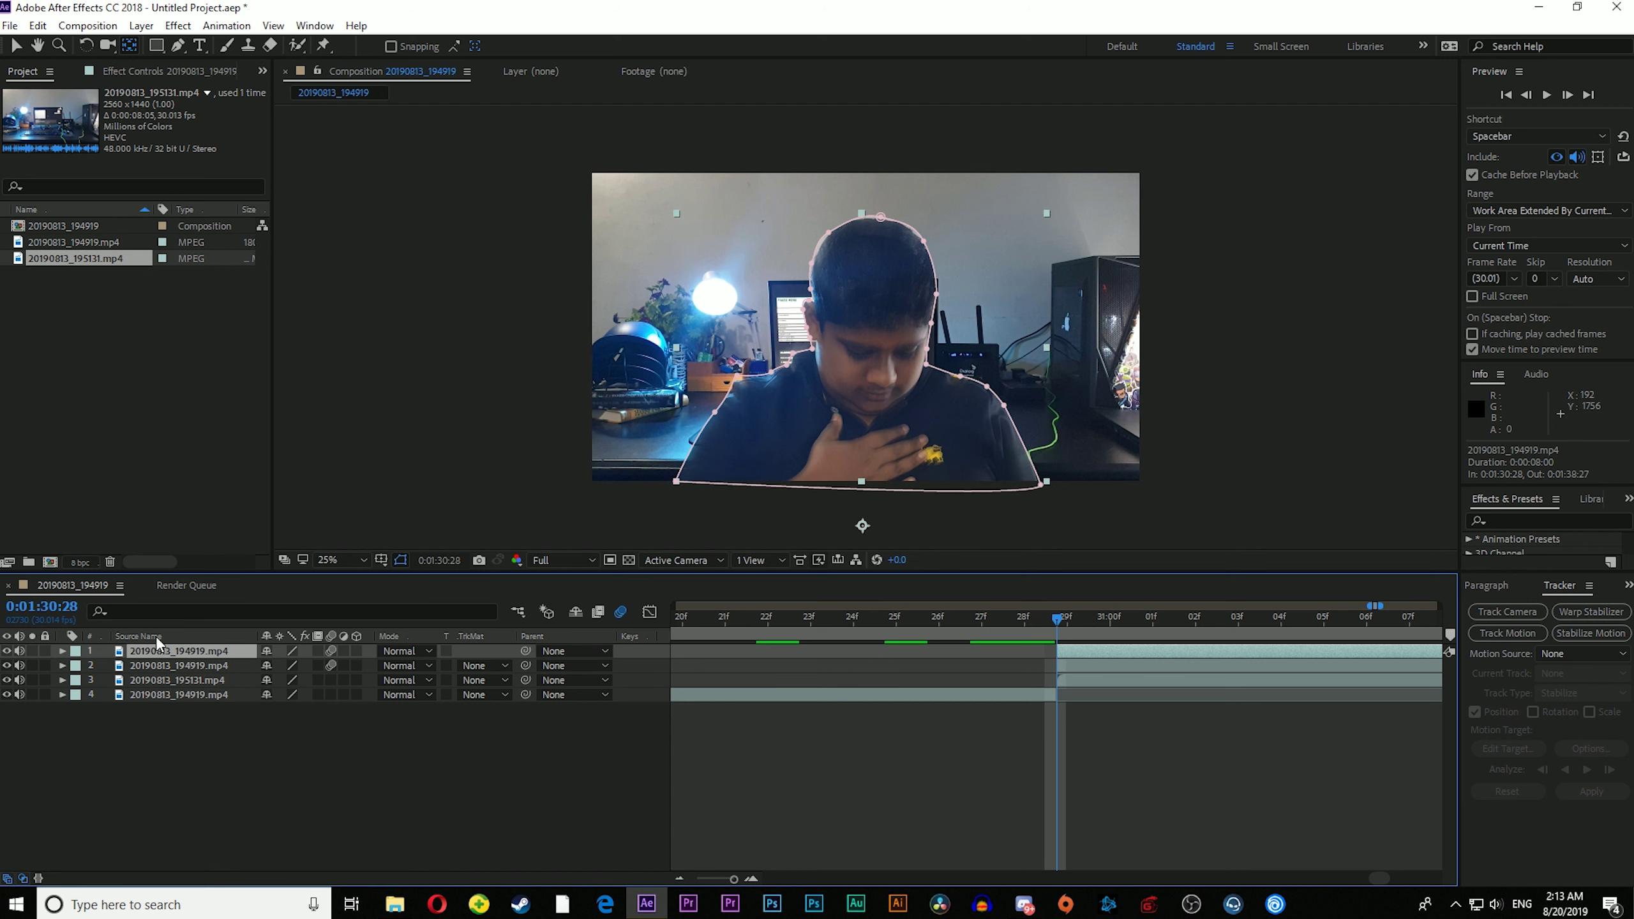
Step: Pre-compose the upper copy of the frozen layer, moving all attributes into the new composition
{"action": "right_click", "coordinate": [173, 656]}
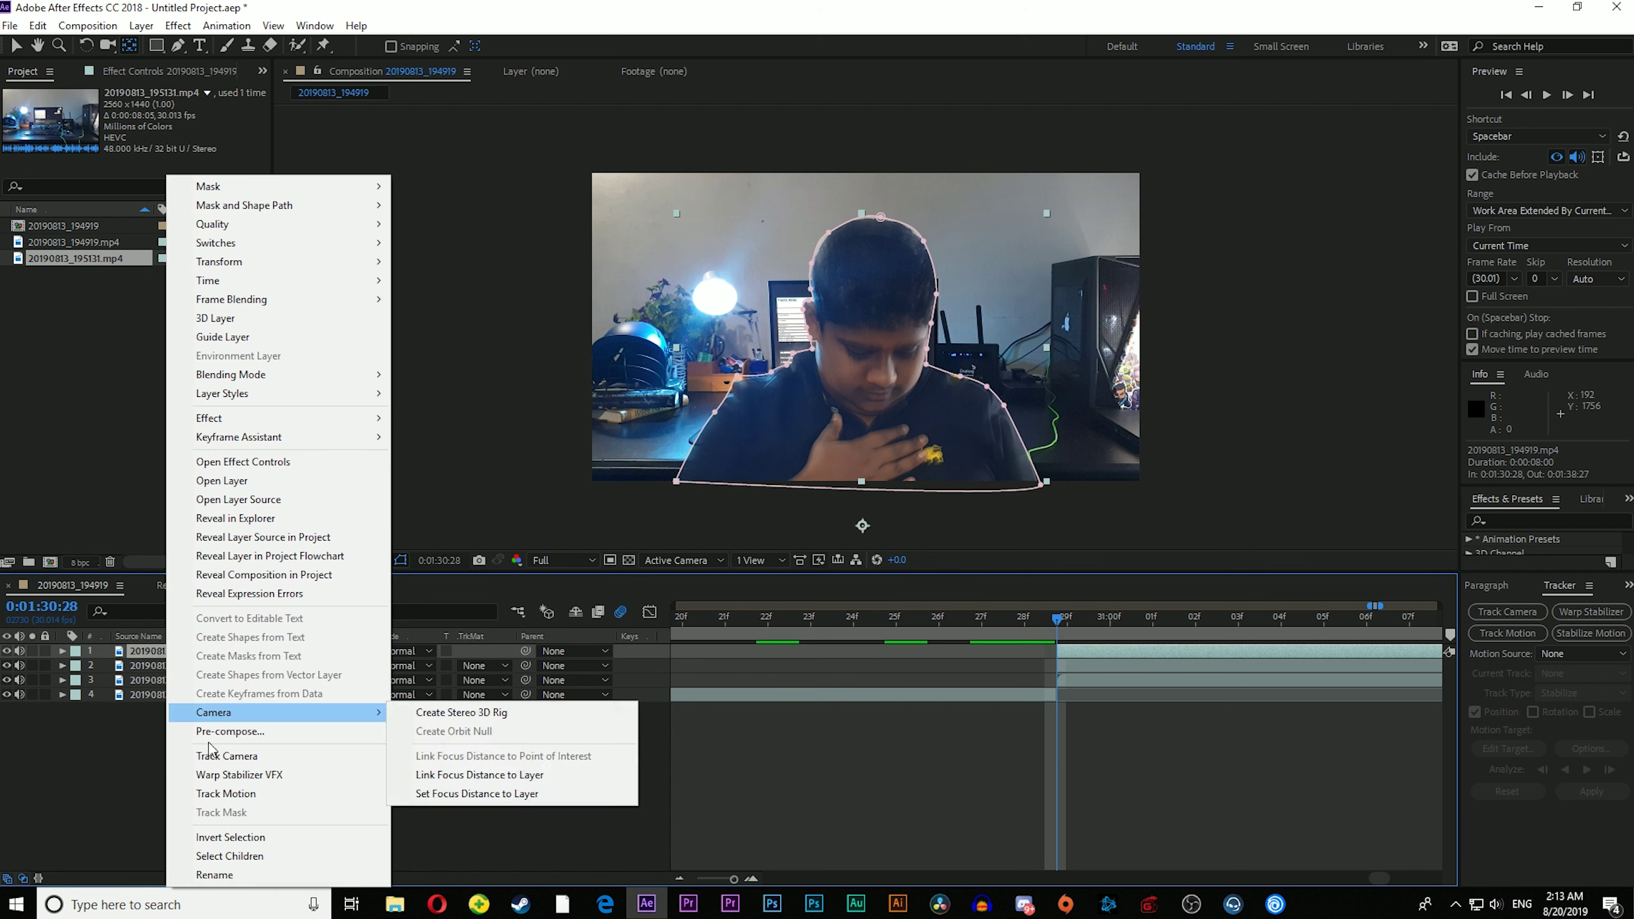
{"action": "left_click", "coordinate": [231, 732]}
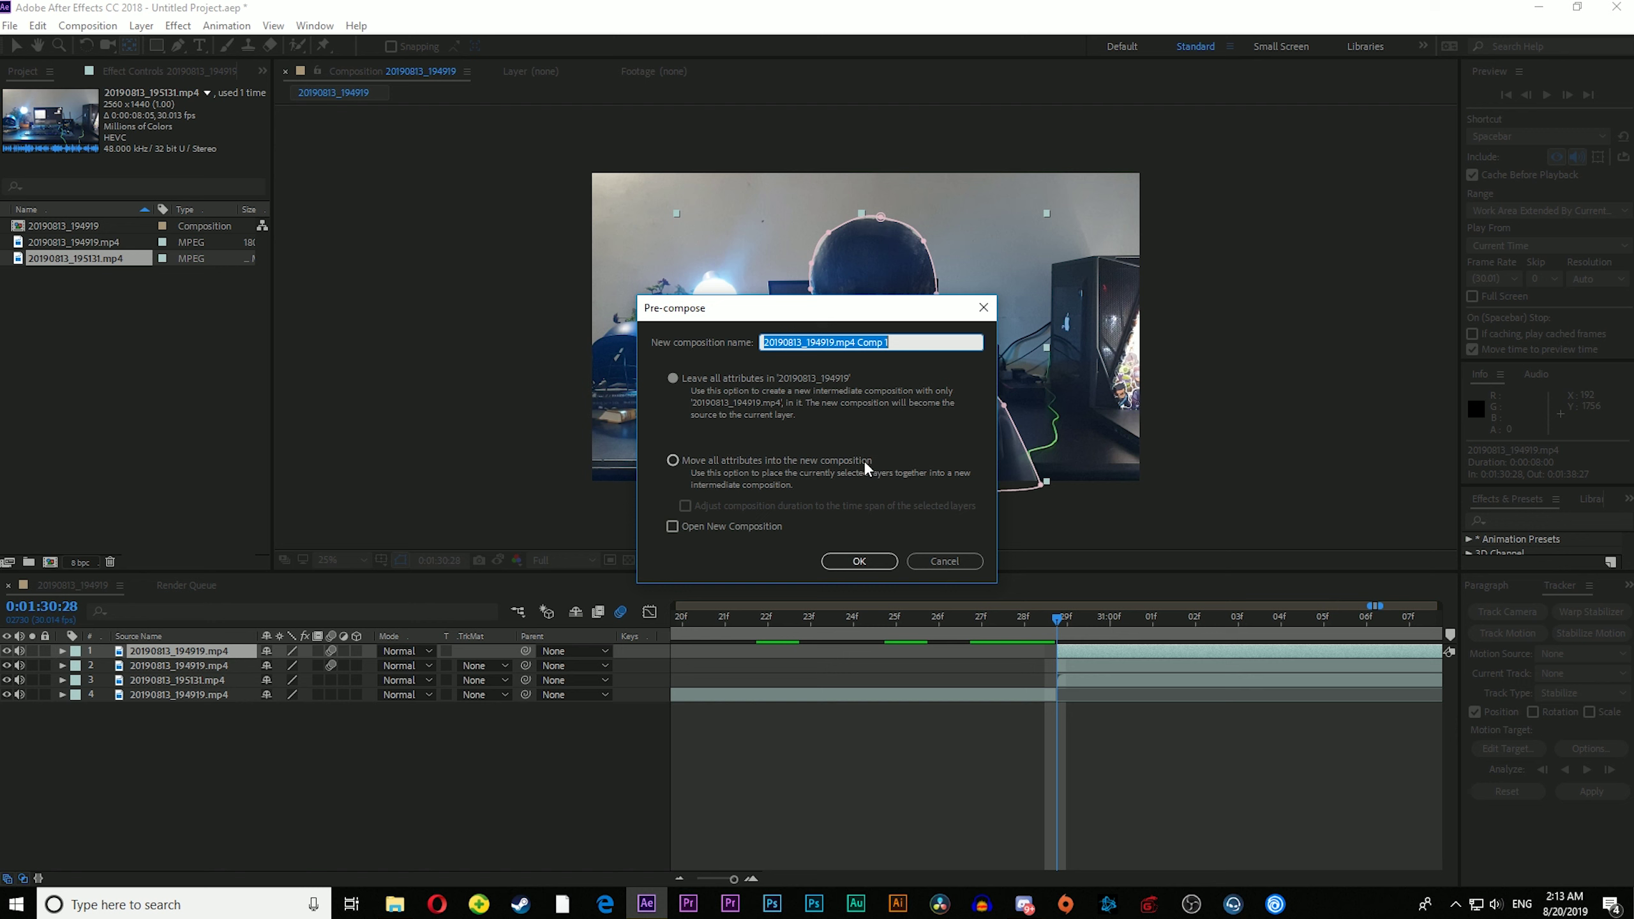
{"action": "left_click", "coordinate": [677, 462]}
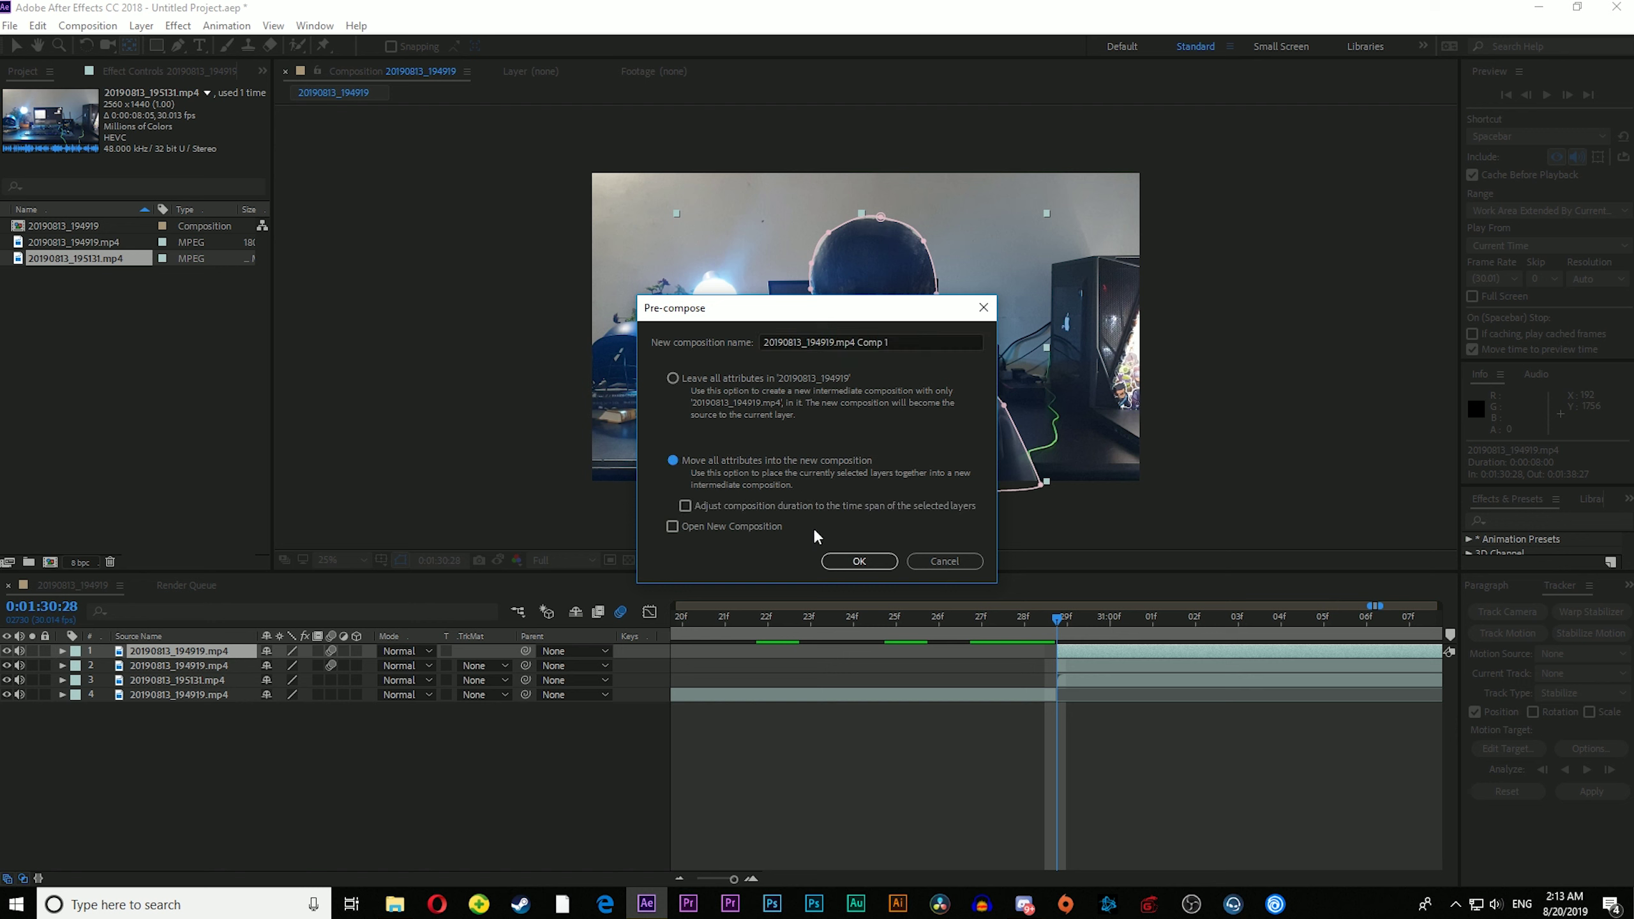
{"action": "left_click", "coordinate": [859, 560]}
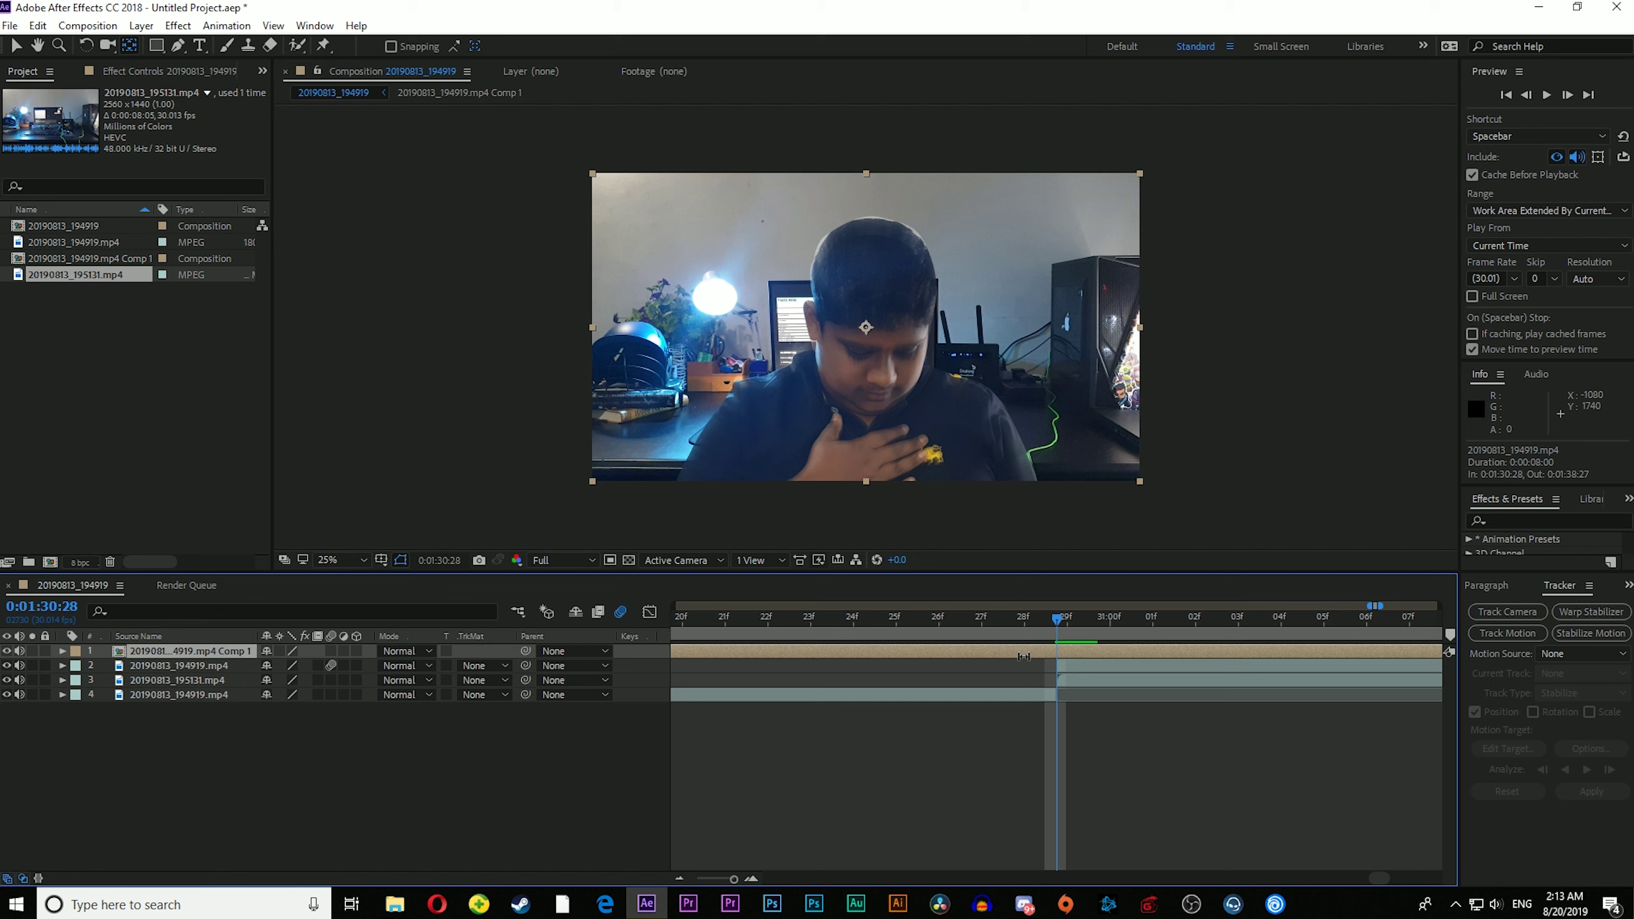
Step: Apply the CC Wide Time effect to the pre-composed layer and set both Forward Steps and Backward Steps to 0
{"action": "left_click", "coordinate": [179, 25]}
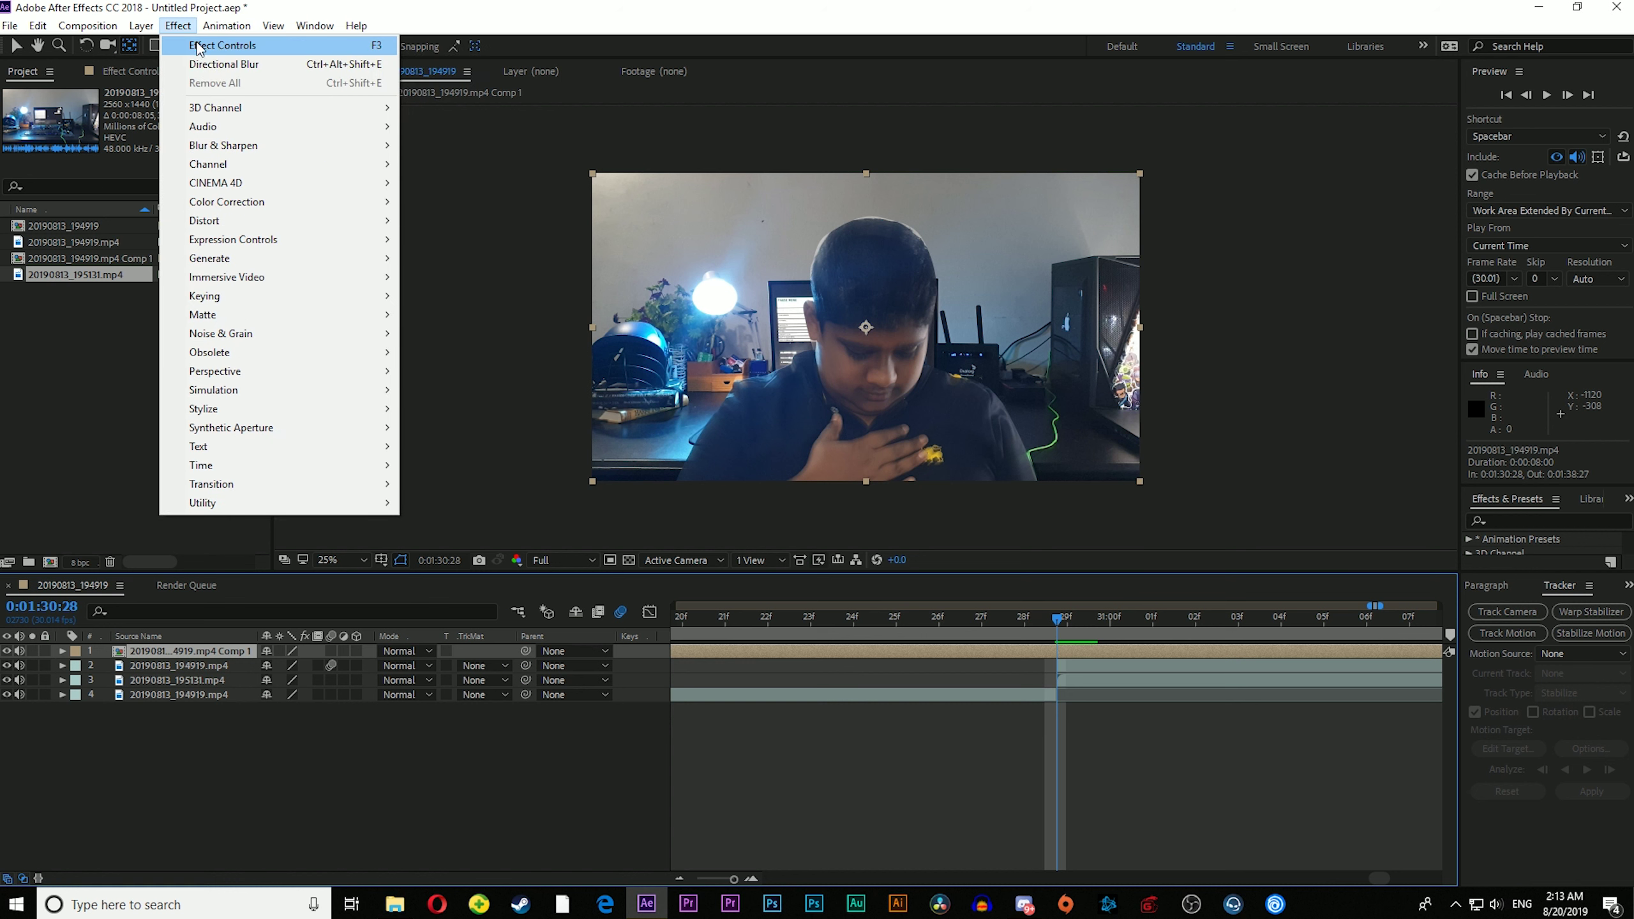
{"action": "mouse_move", "coordinate": [288, 459]}
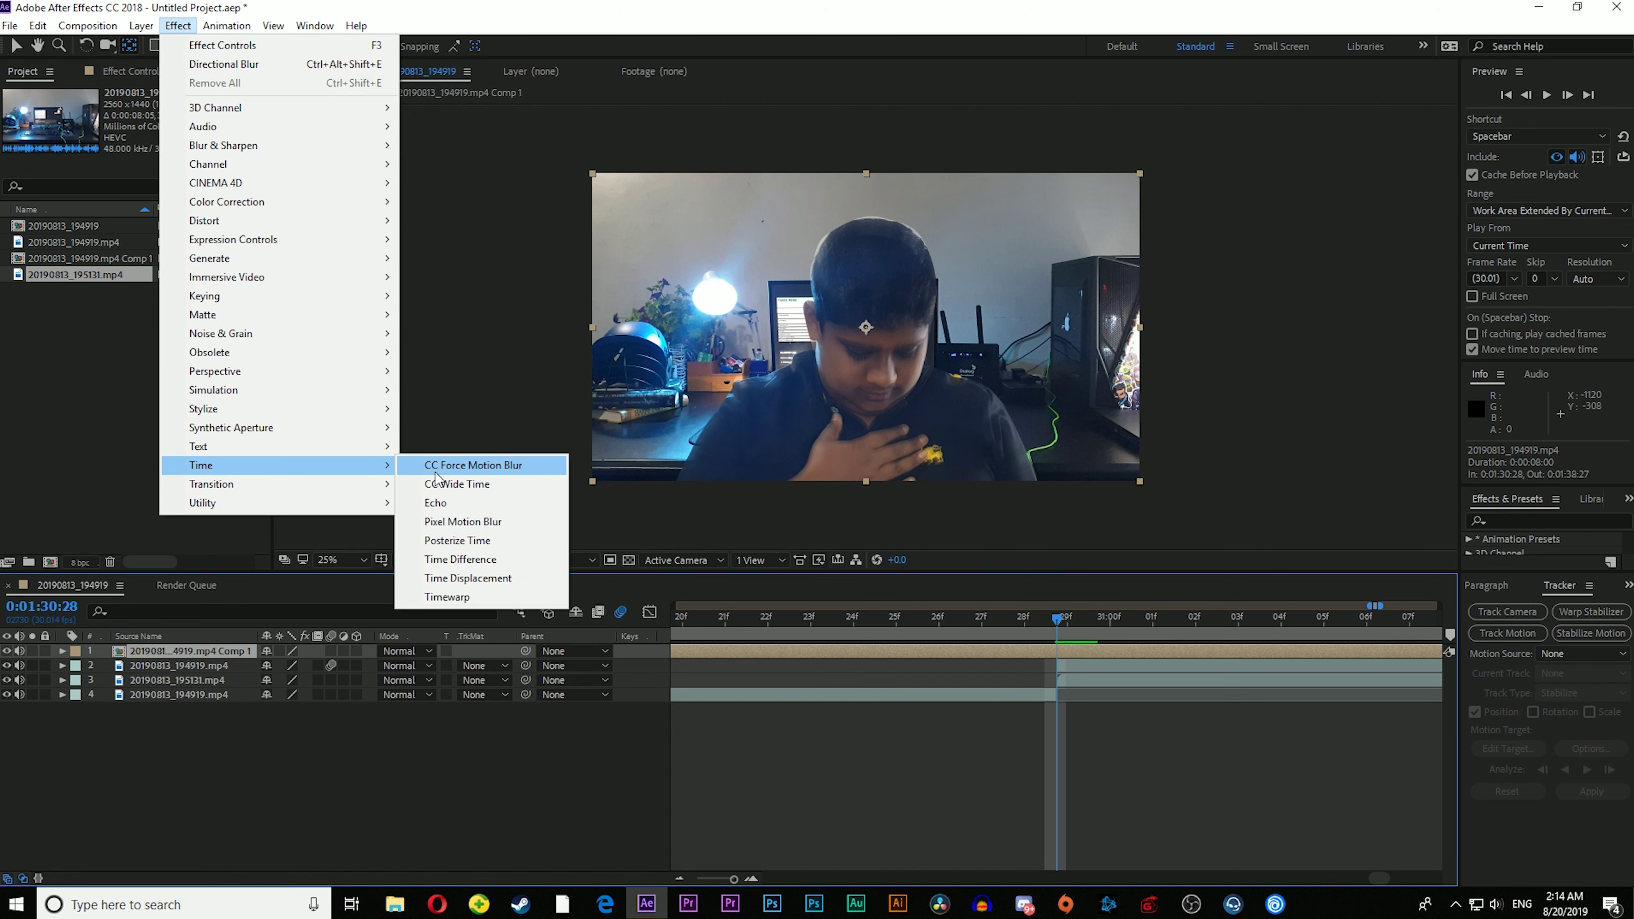
{"action": "left_click", "coordinate": [452, 488]}
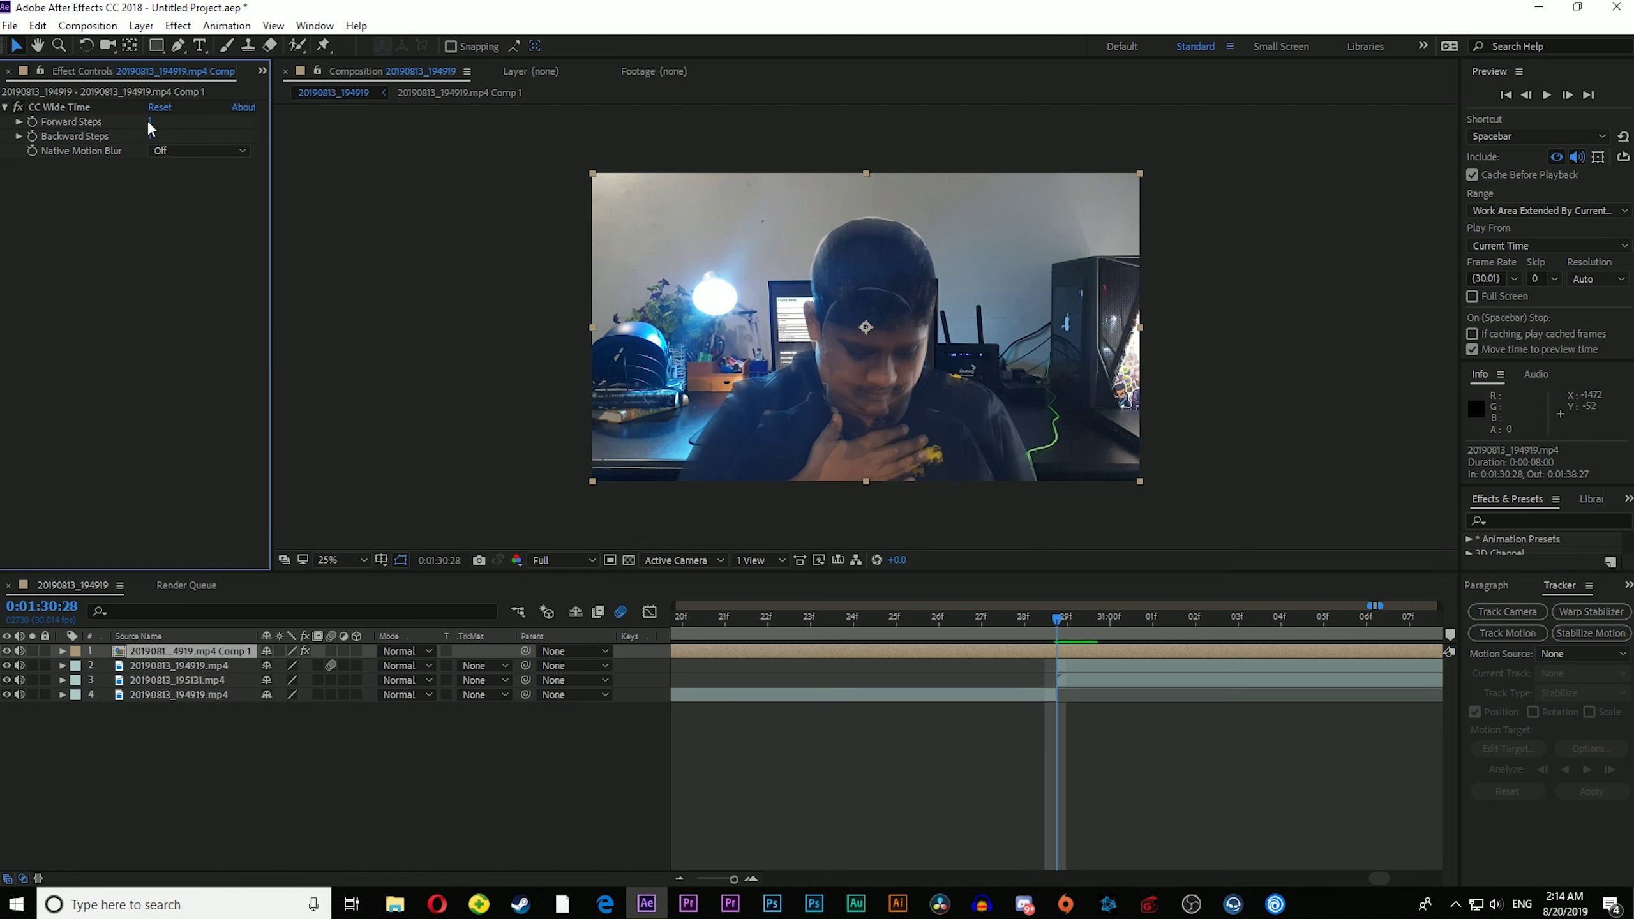
{"action": "left_click_drag", "start_coordinate": [147, 121], "coordinate": [140, 121]}
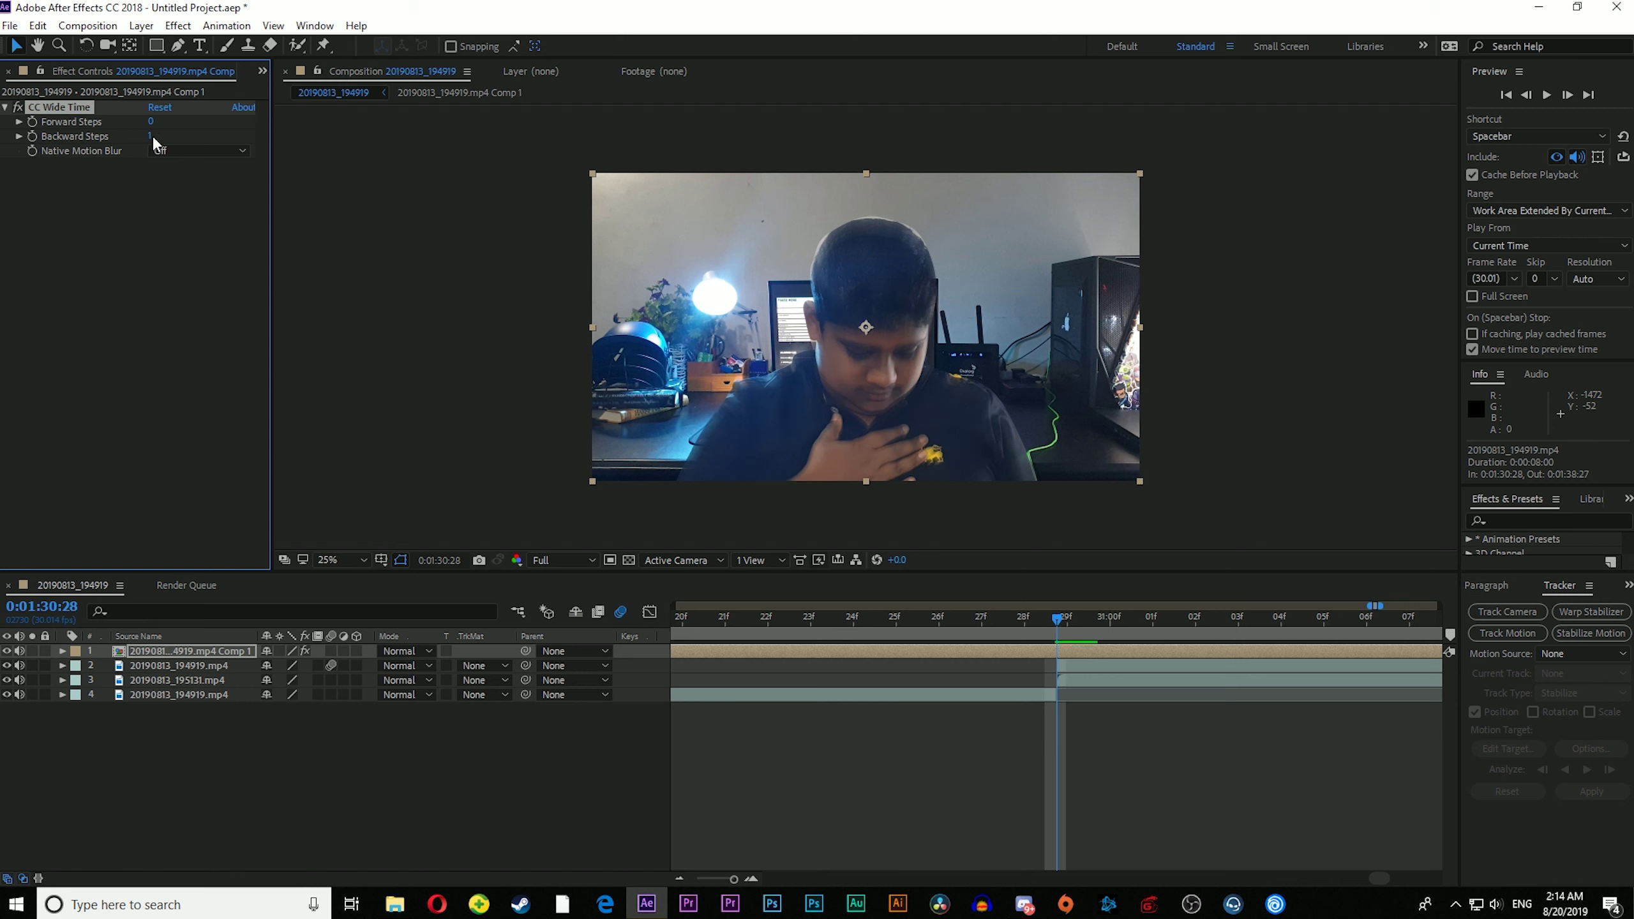
{"action": "mouse_move", "coordinate": [734, 879]}
{"action": "left_mouse_down"}
{"action": "mouse_move", "coordinate": [699, 890]}
{"action": "mouse_move", "coordinate": [740, 890]}
{"action": "left_mouse_up"}
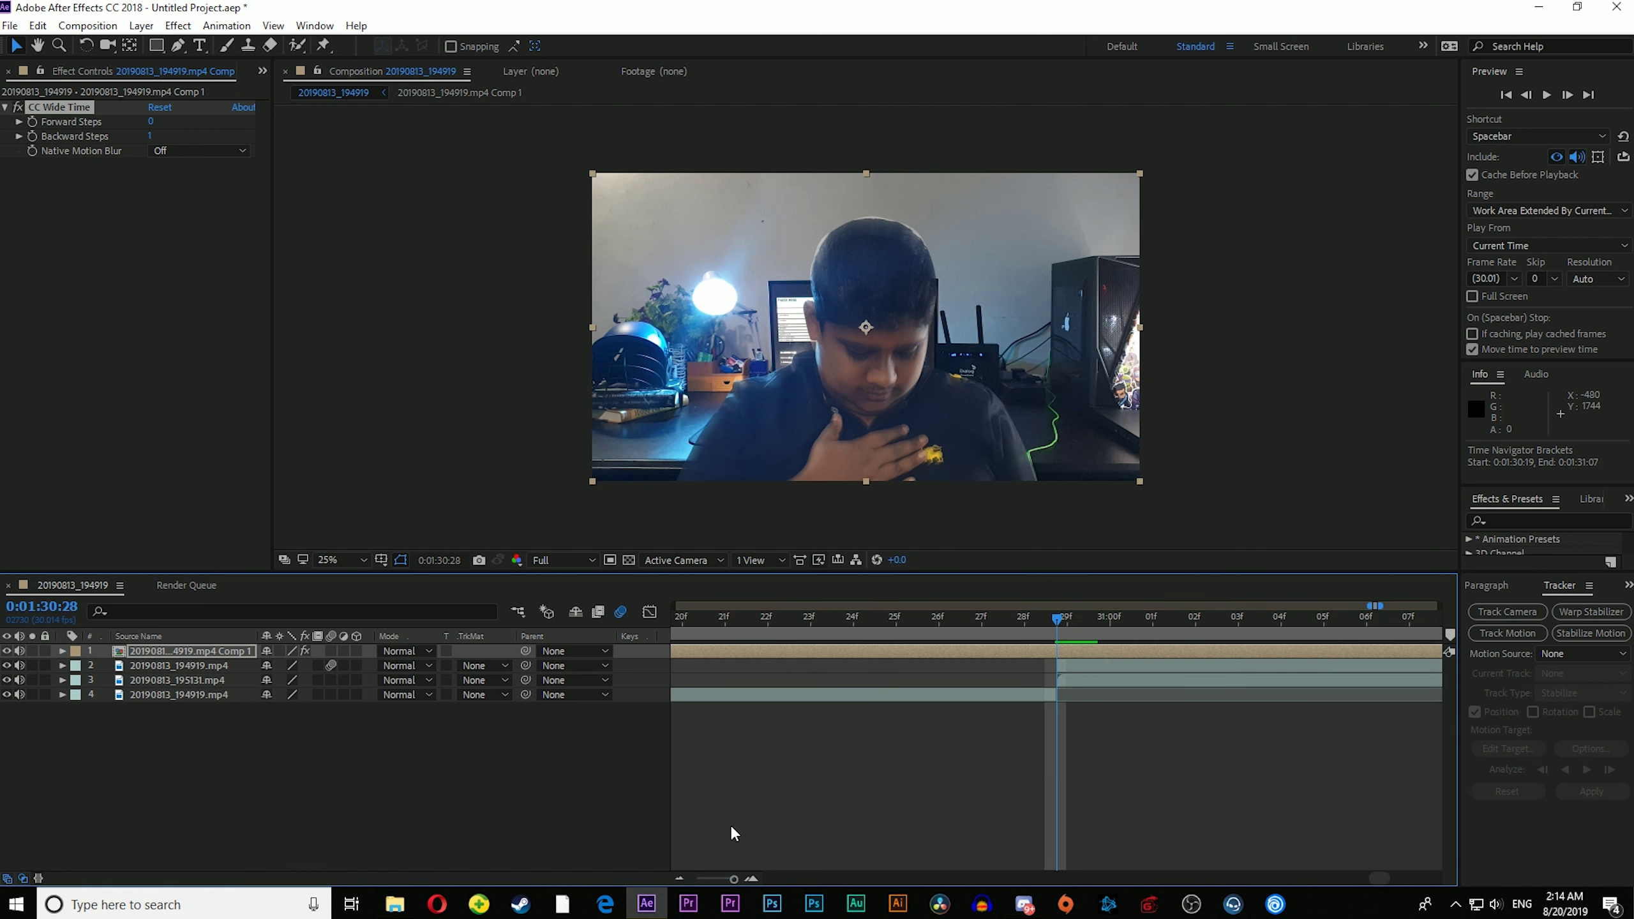
{"action": "left_click", "coordinate": [152, 137]}
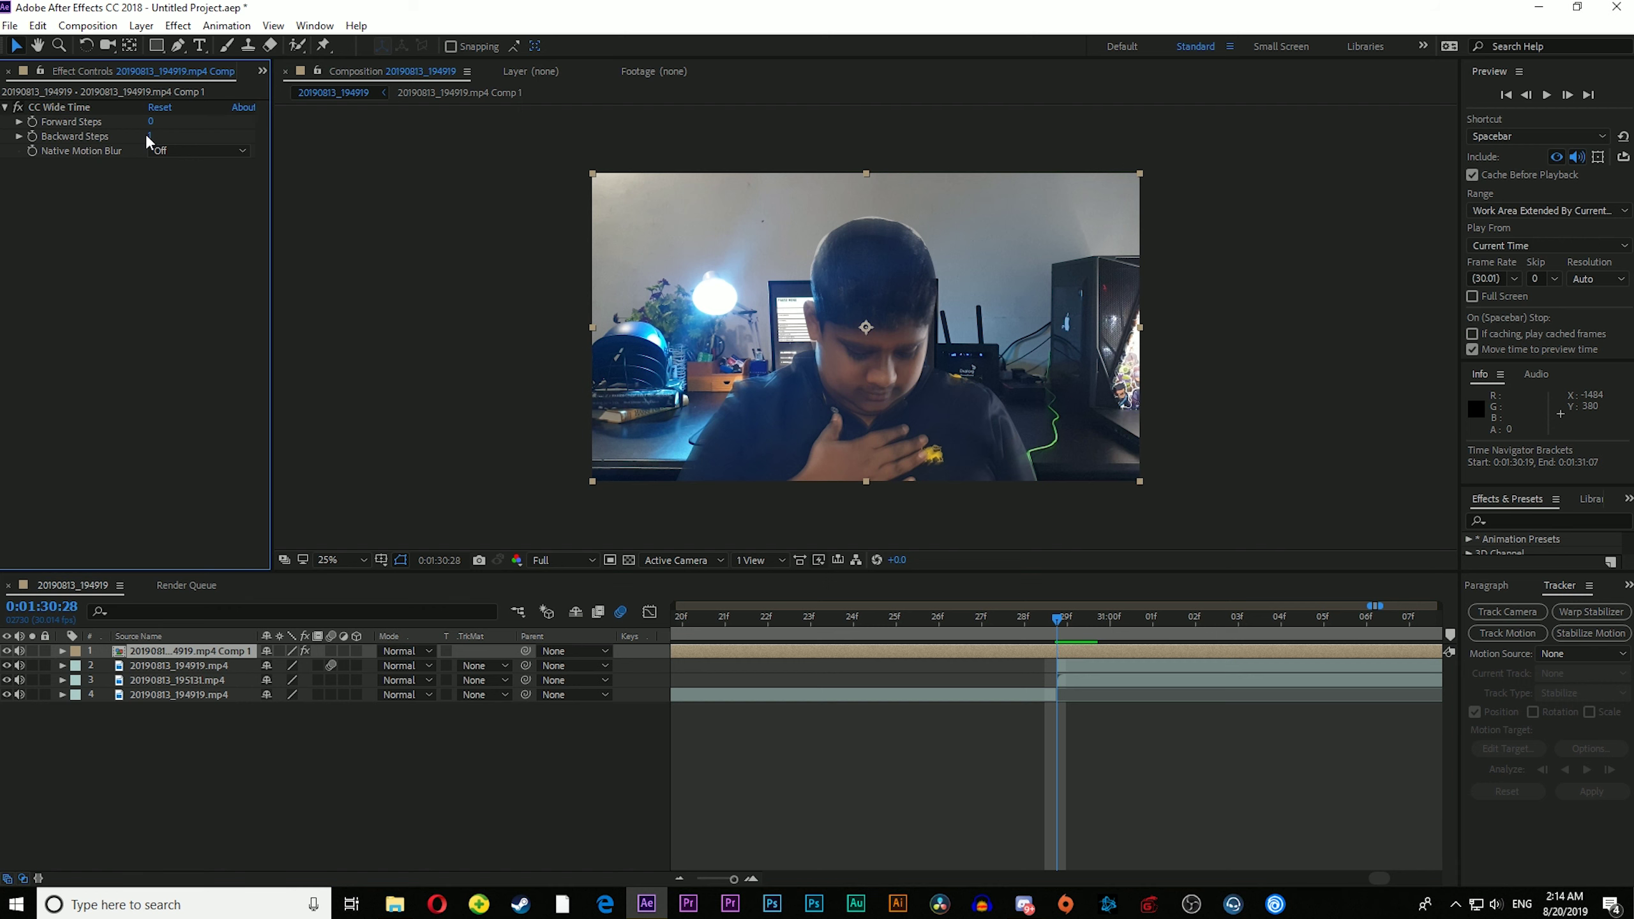
{"action": "type", "text": "0"}
{"action": "key", "text": "Return"}
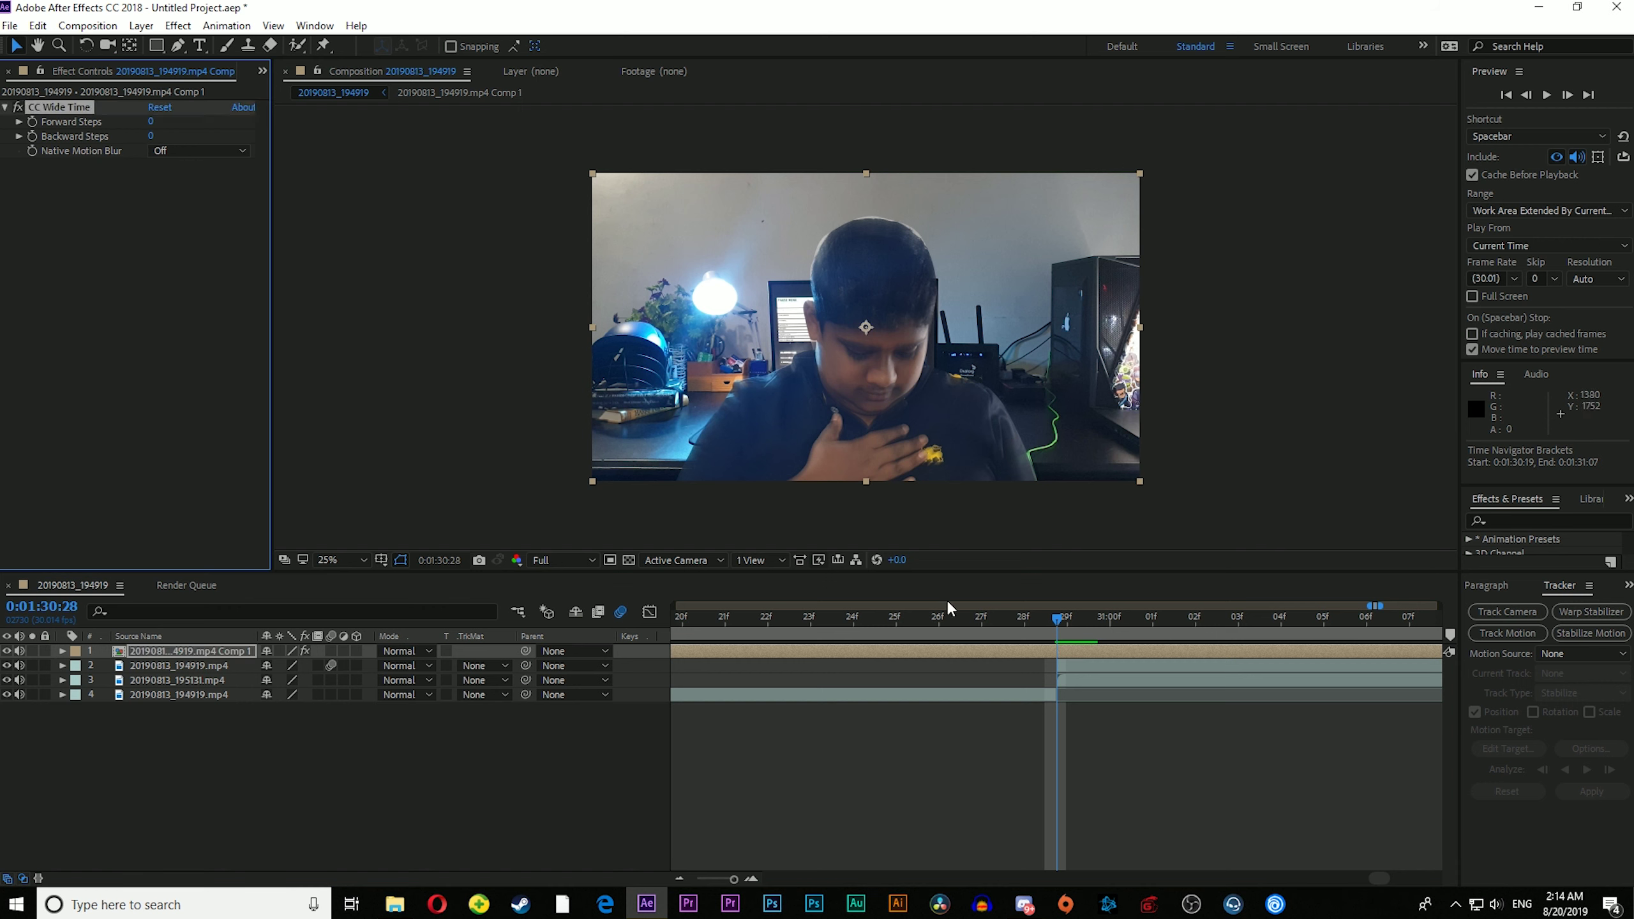
Step: Set CC Wide Time's Backward Steps to 4 at 0:01:31:01 and return the playhead to the start of the shrink at 0:01:30:28
{"action": "left_click_drag", "start_coordinate": [1058, 623], "coordinate": [1175, 631]}
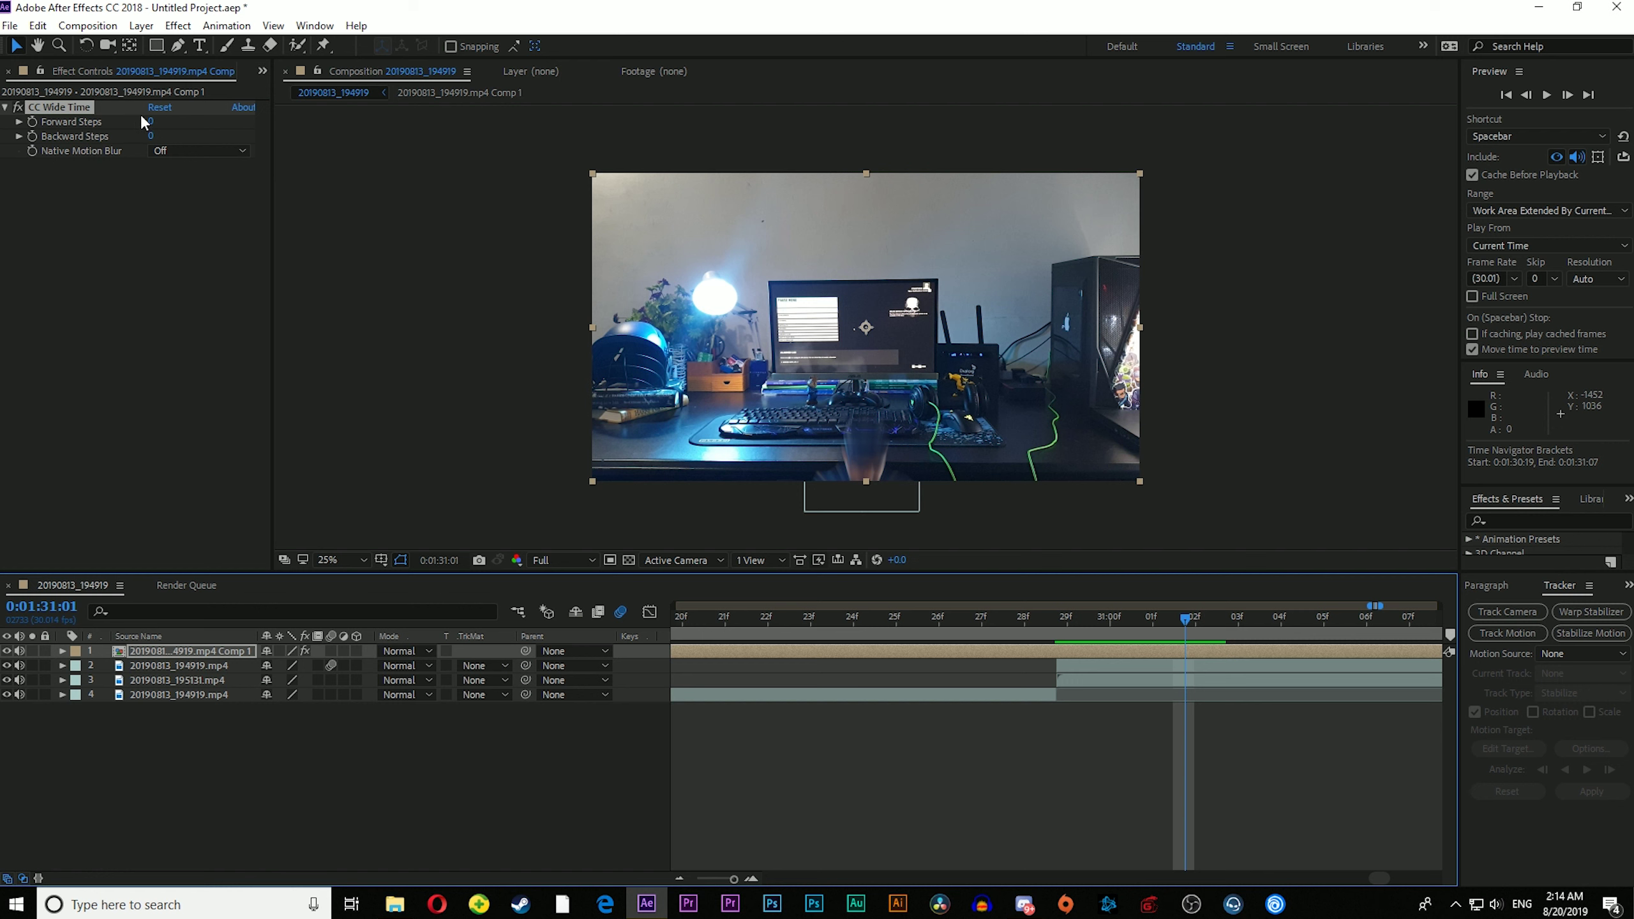
{"action": "left_click", "coordinate": [152, 136]}
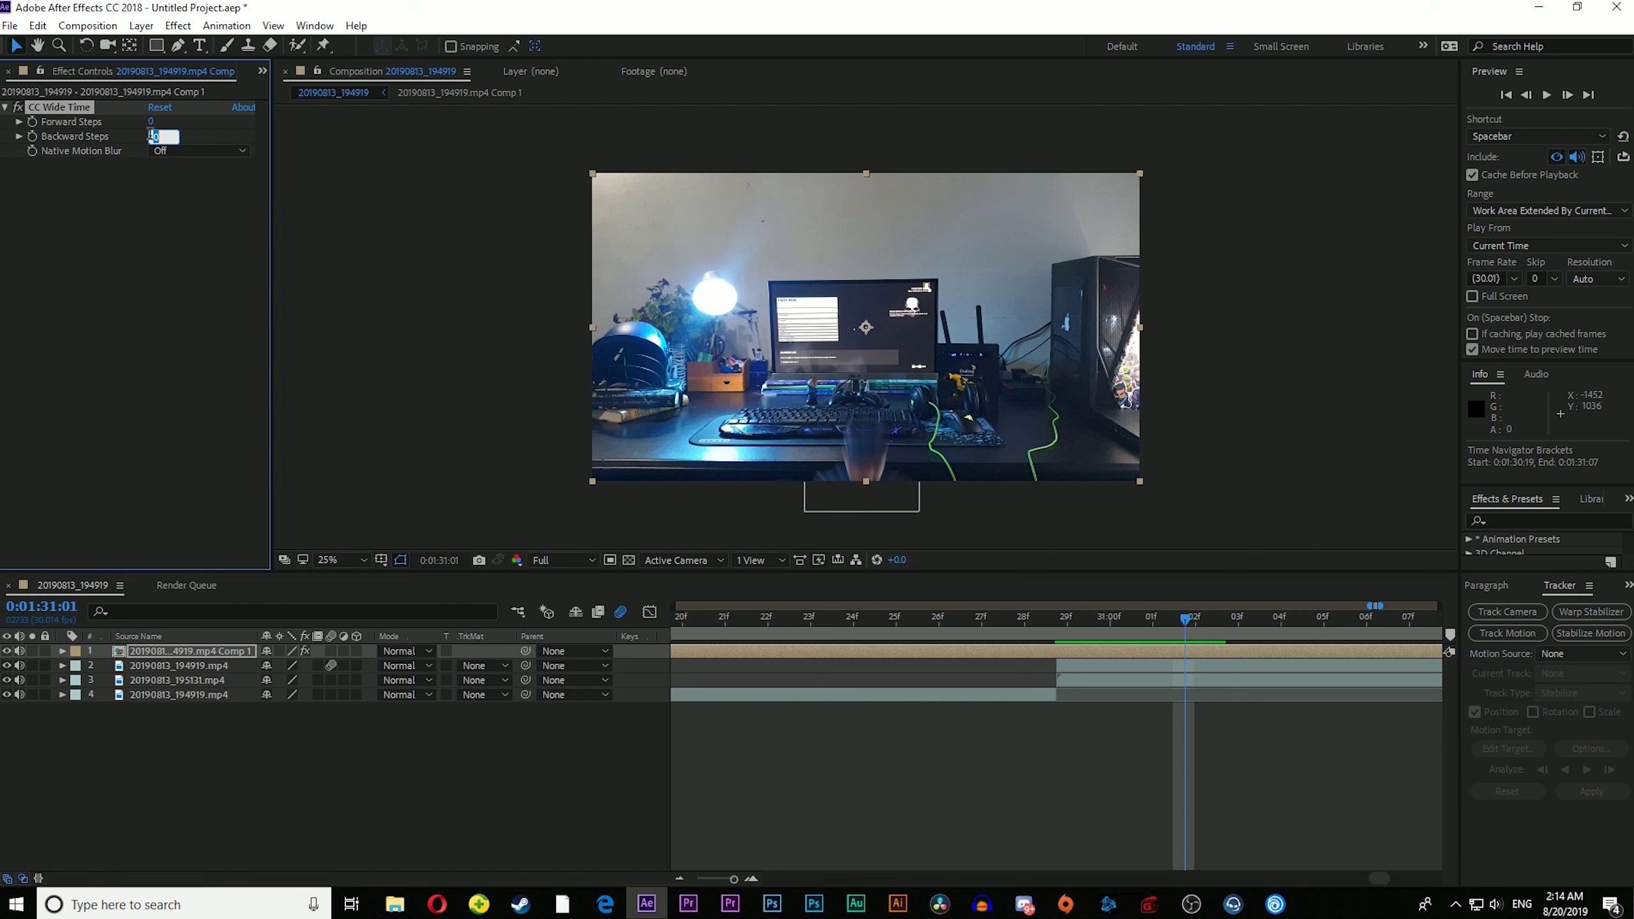
{"action": "type", "text": "4"}
{"action": "key", "text": "Return"}
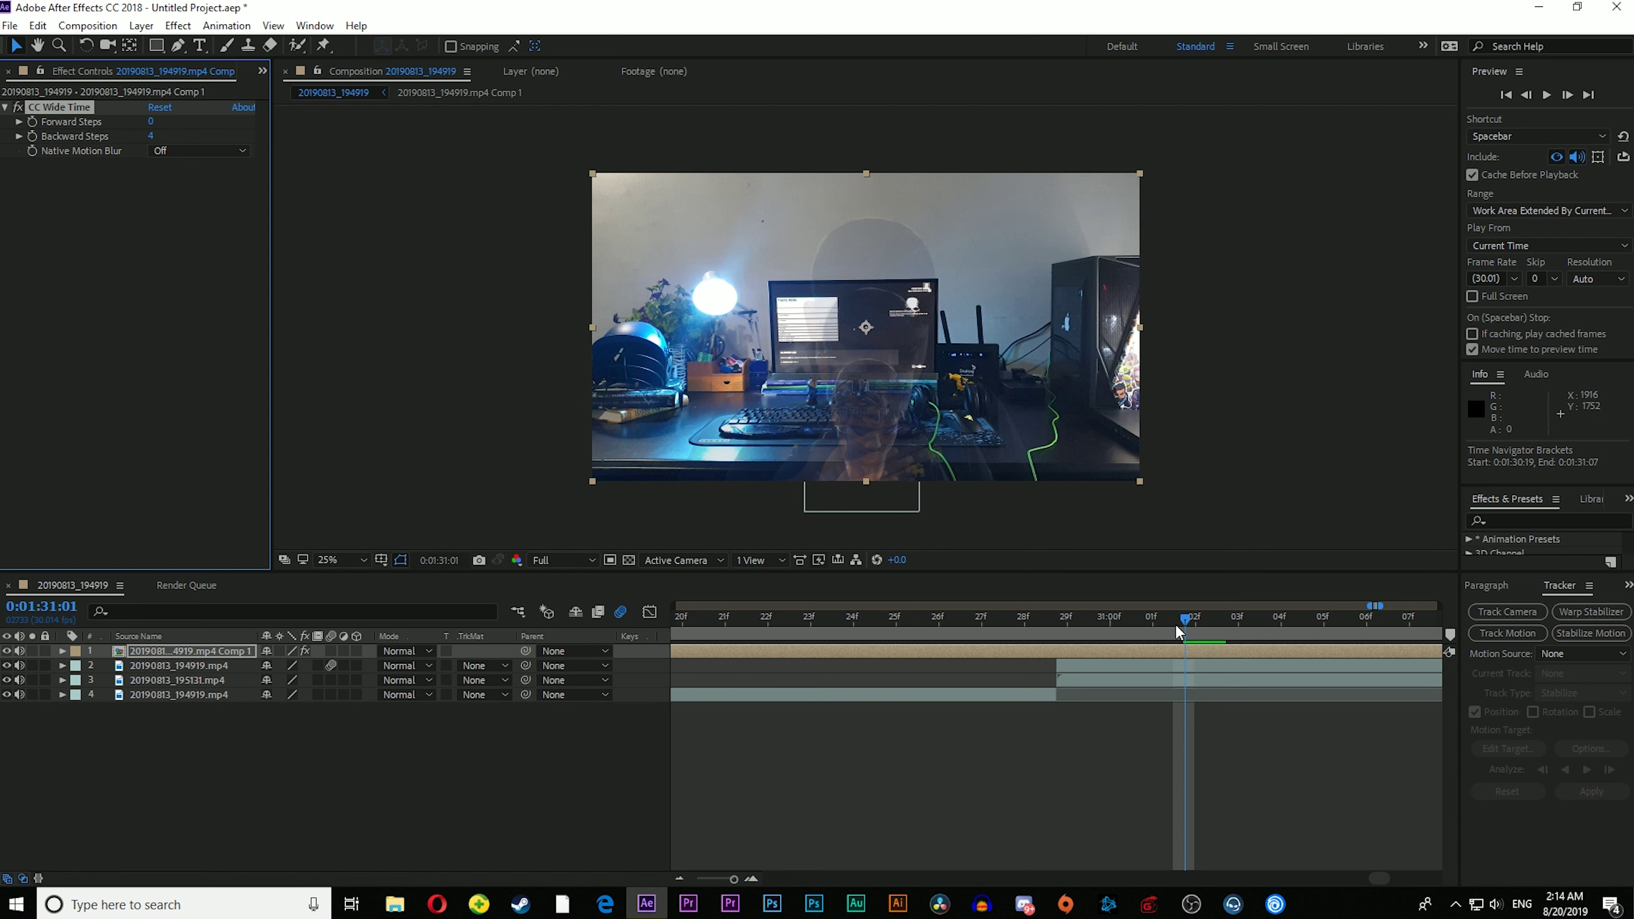
{"action": "left_click_drag", "start_coordinate": [1175, 624], "coordinate": [1066, 638]}
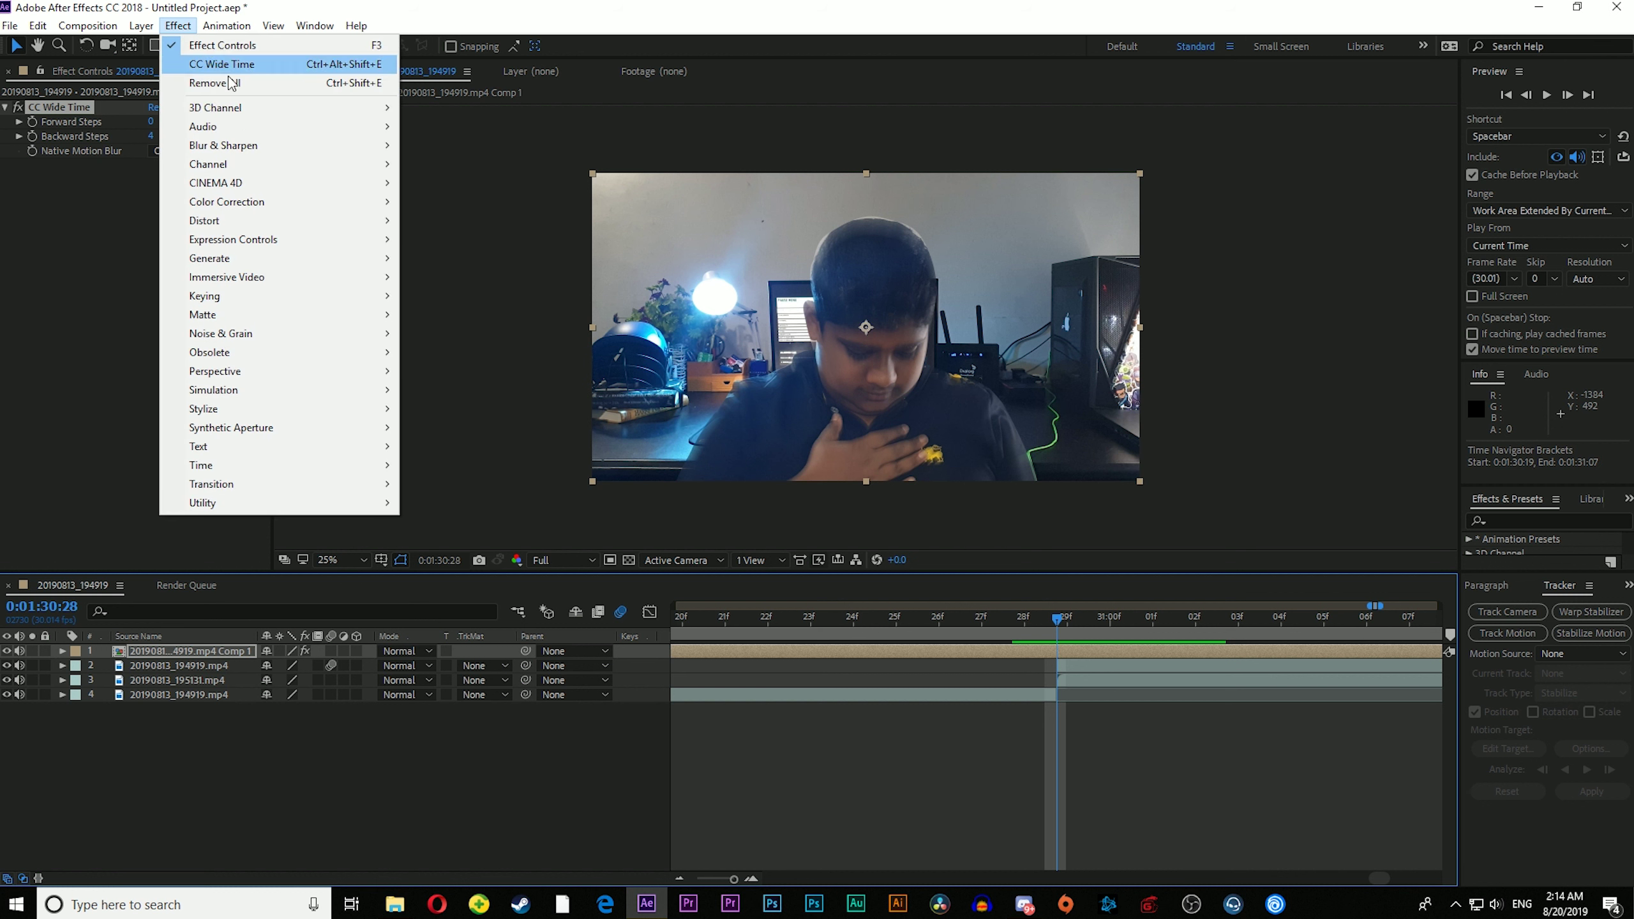
Step: Apply Directional Blur to the pre-composed layer with a Direction of -21° and a Blur Length of 48.4, checking it at 0:01:30:29
{"action": "mouse_move", "coordinate": [389, 152]}
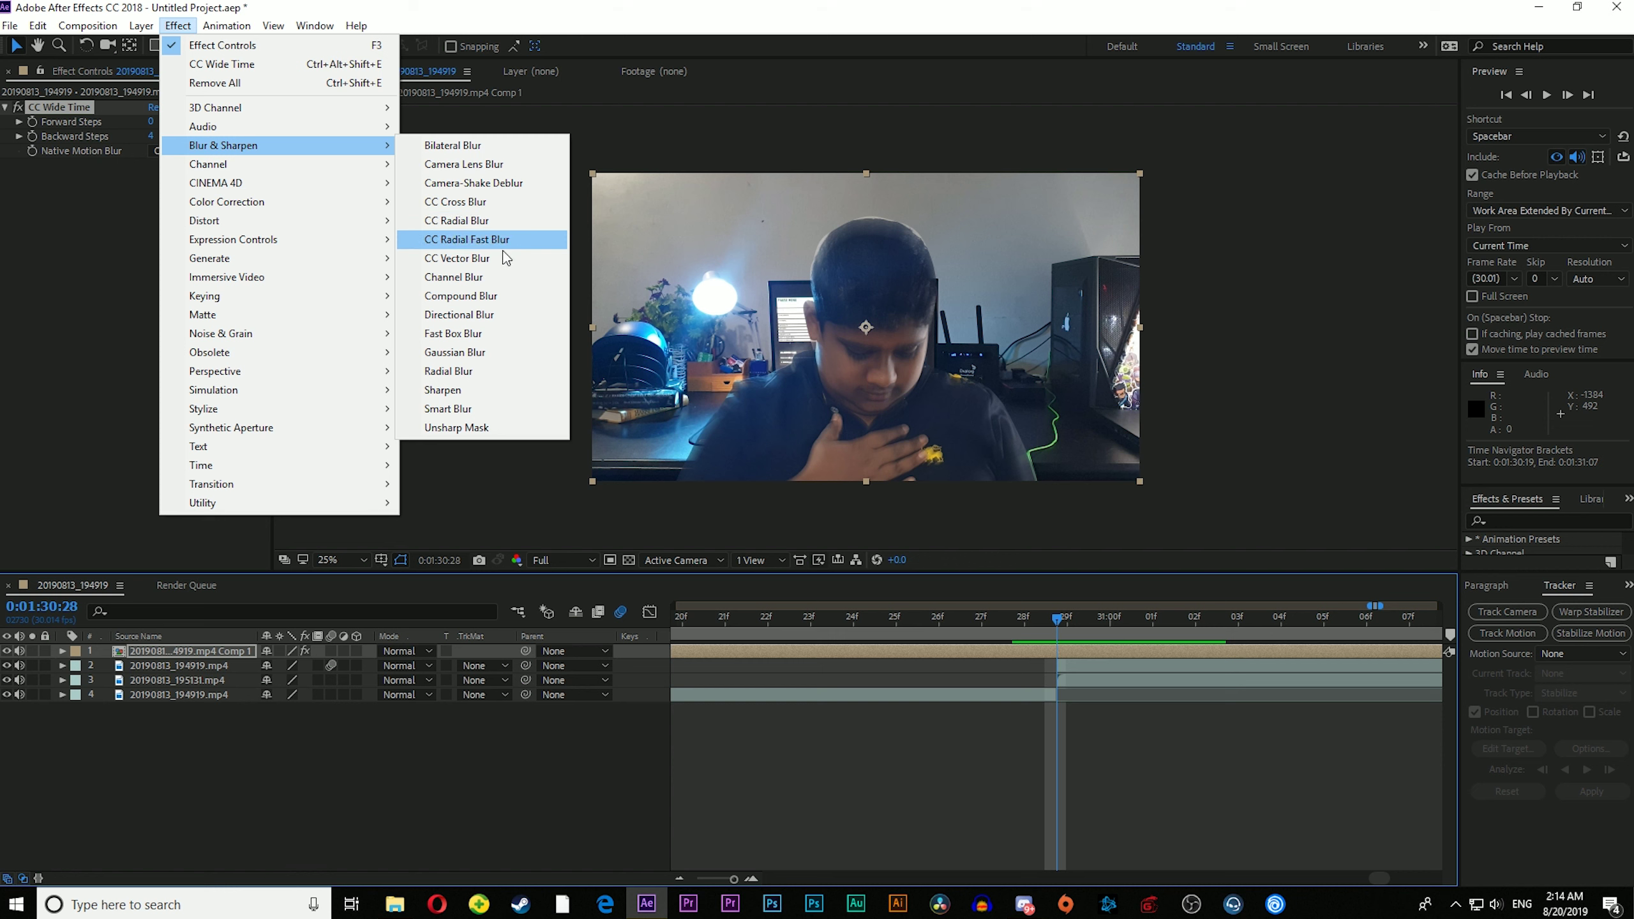
{"action": "left_click", "coordinate": [502, 314]}
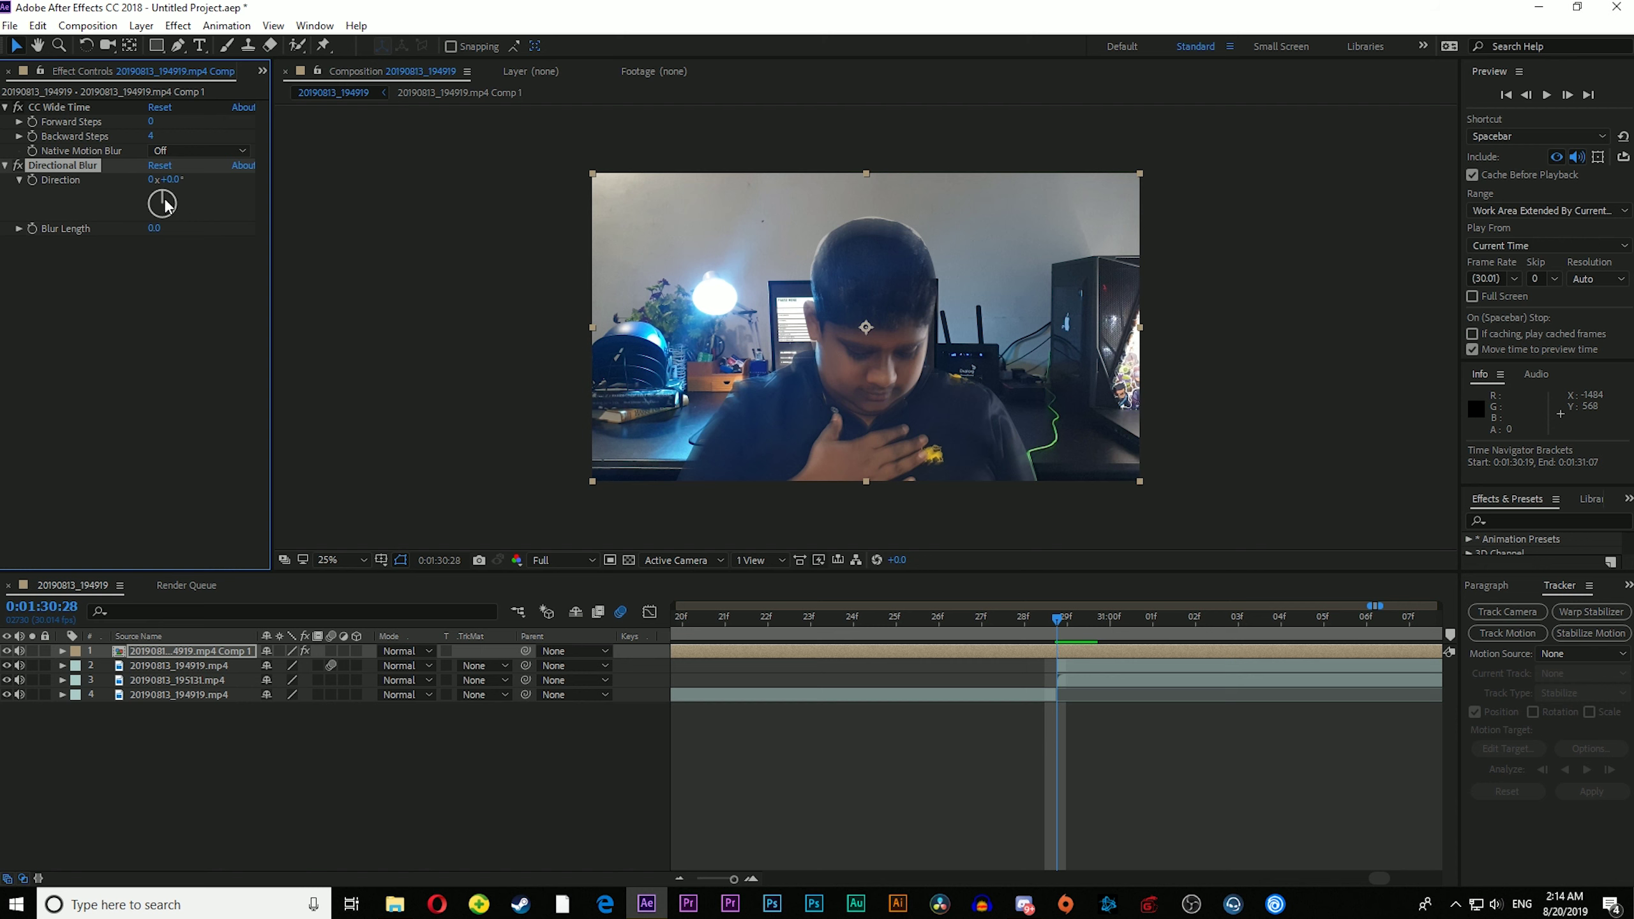
{"action": "left_click_drag", "start_coordinate": [166, 205], "coordinate": [363, 269]}
{"action": "left_click_drag", "start_coordinate": [529, 301], "coordinate": [713, 370]}
{"action": "left_click_drag", "start_coordinate": [1064, 619], "coordinate": [1095, 635]}
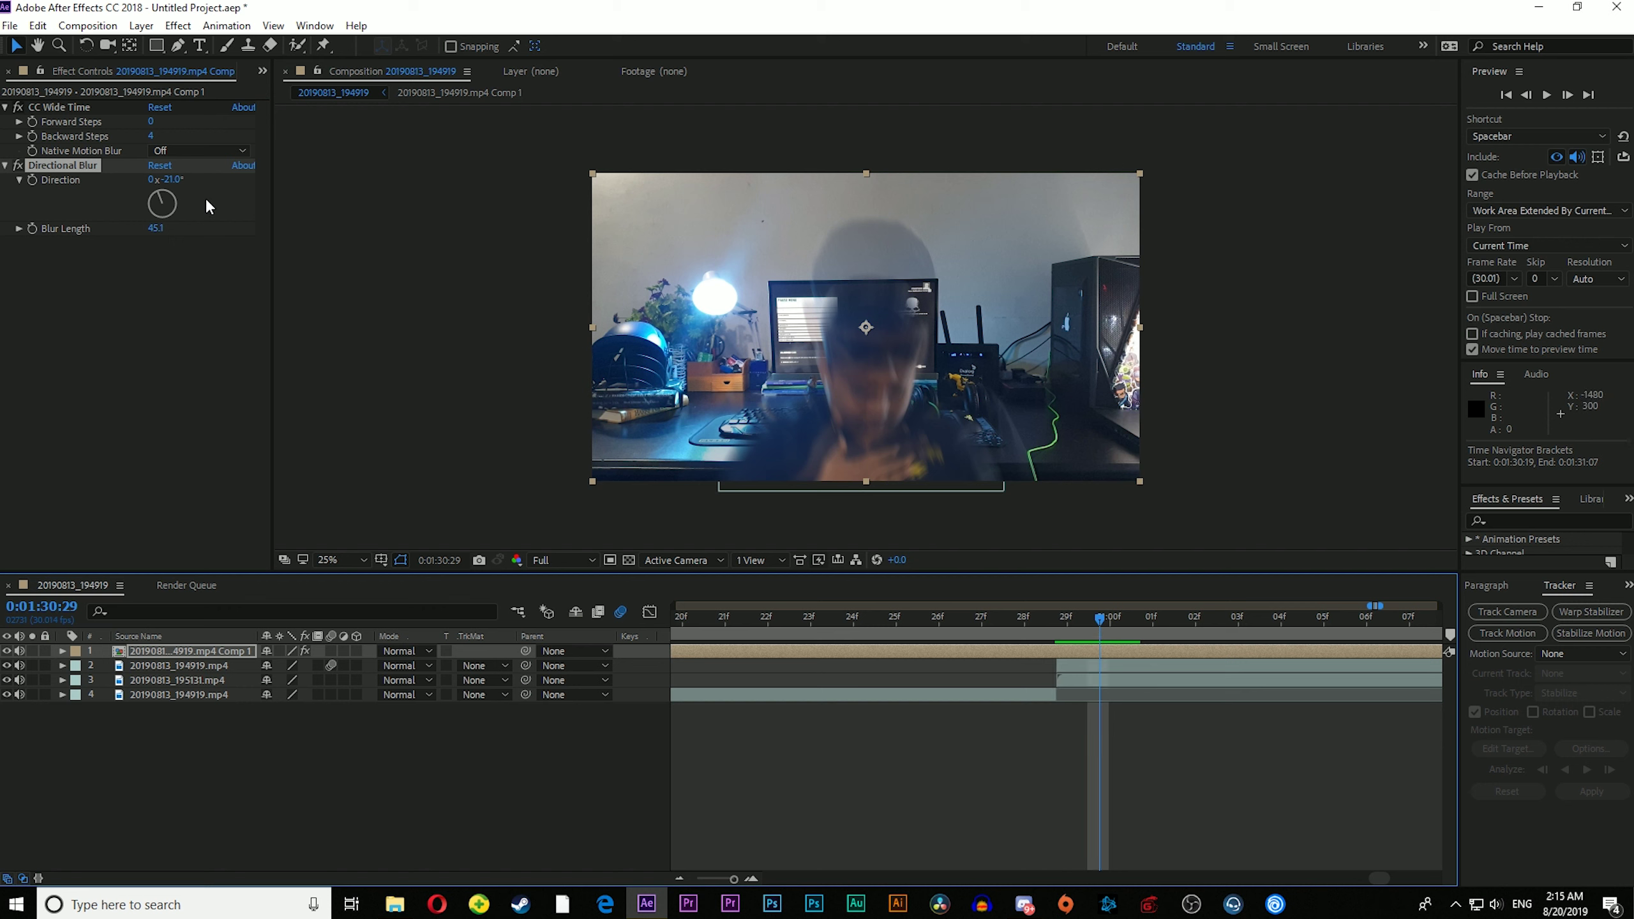
{"action": "left_click_drag", "start_coordinate": [152, 230], "coordinate": [192, 232]}
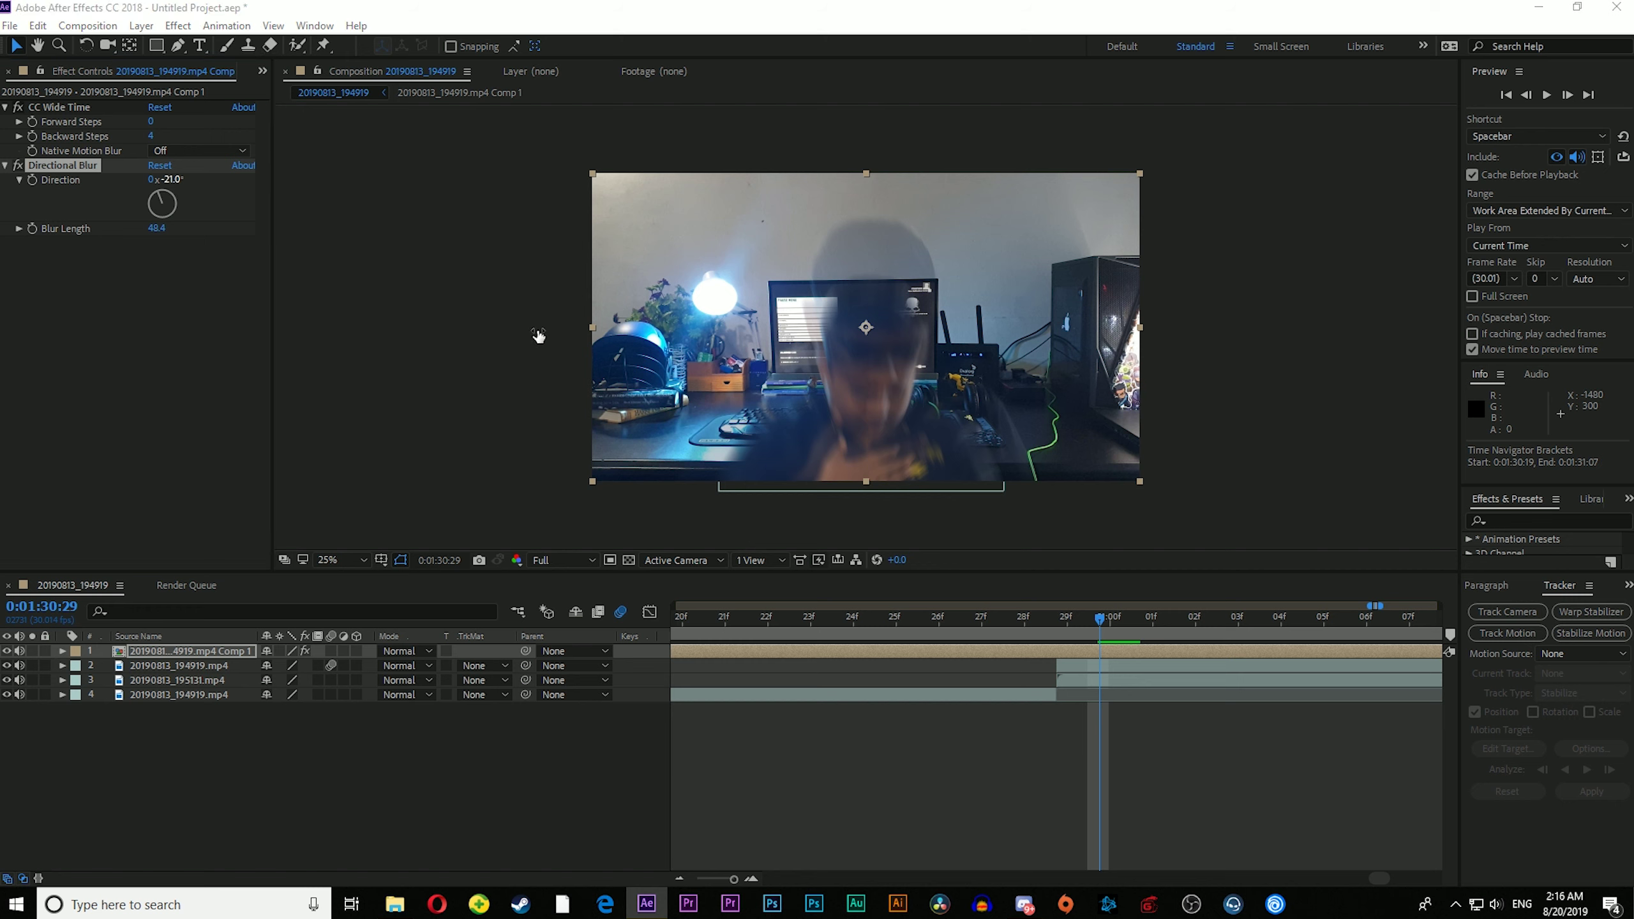
{"action": "key", "text": "alt+z"}
{"action": "left_click", "coordinate": [827, 241]}
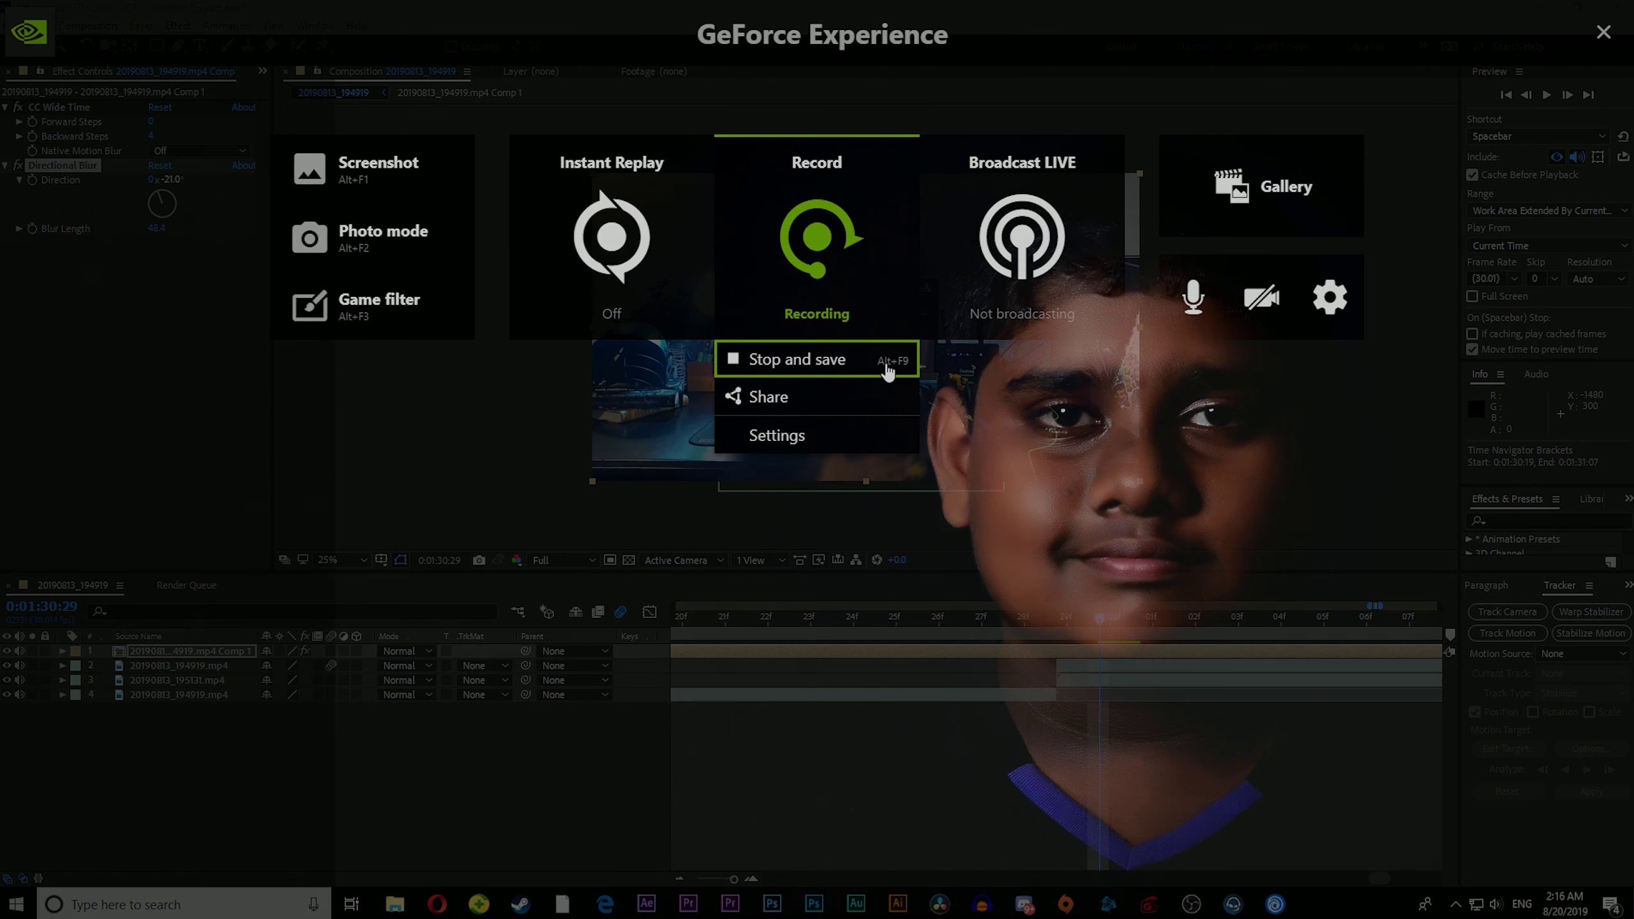